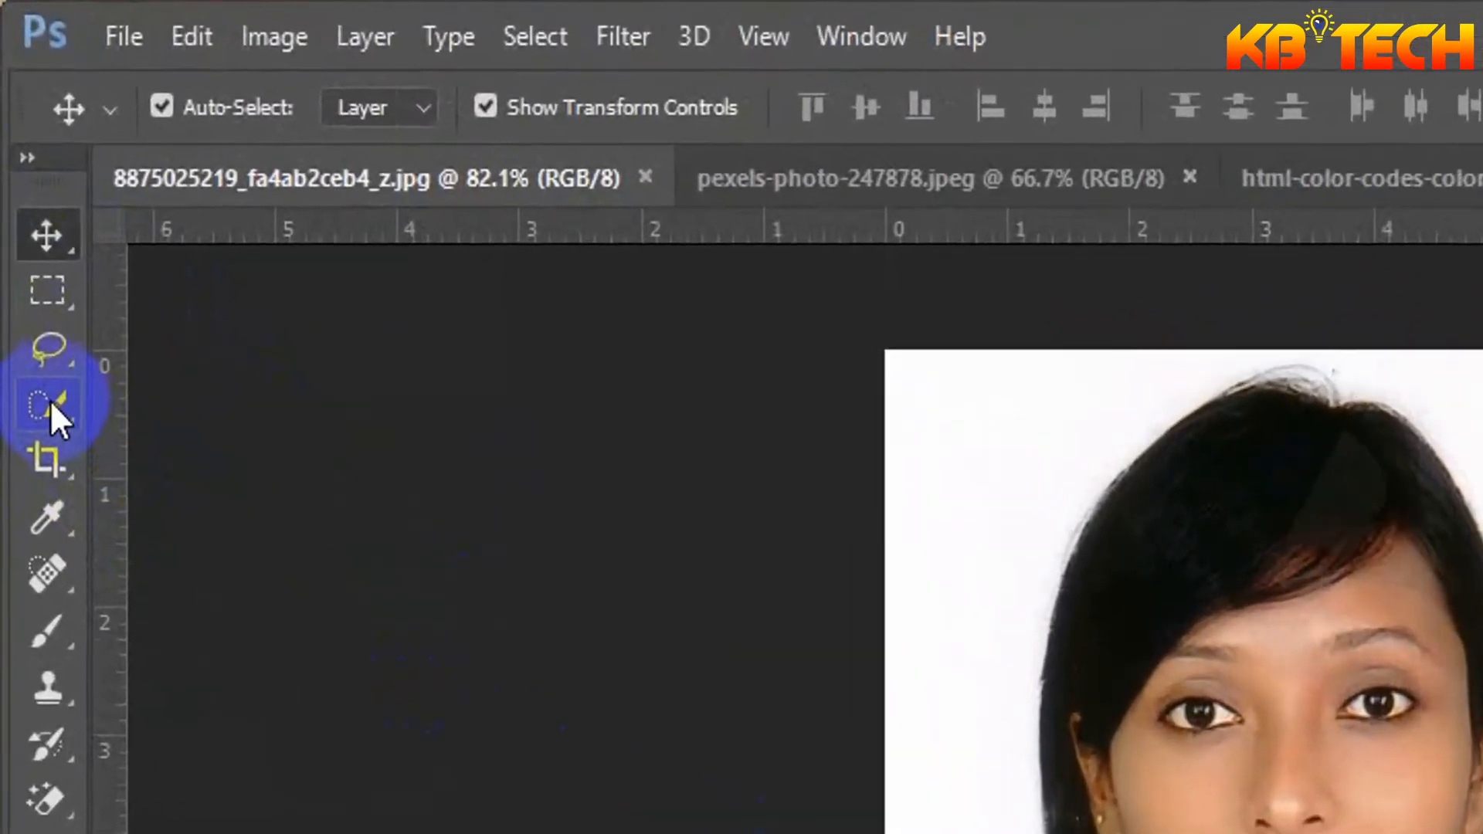
Activate the Quick Selection Tool for the portrait photo.
click(51, 408)
click(174, 417)
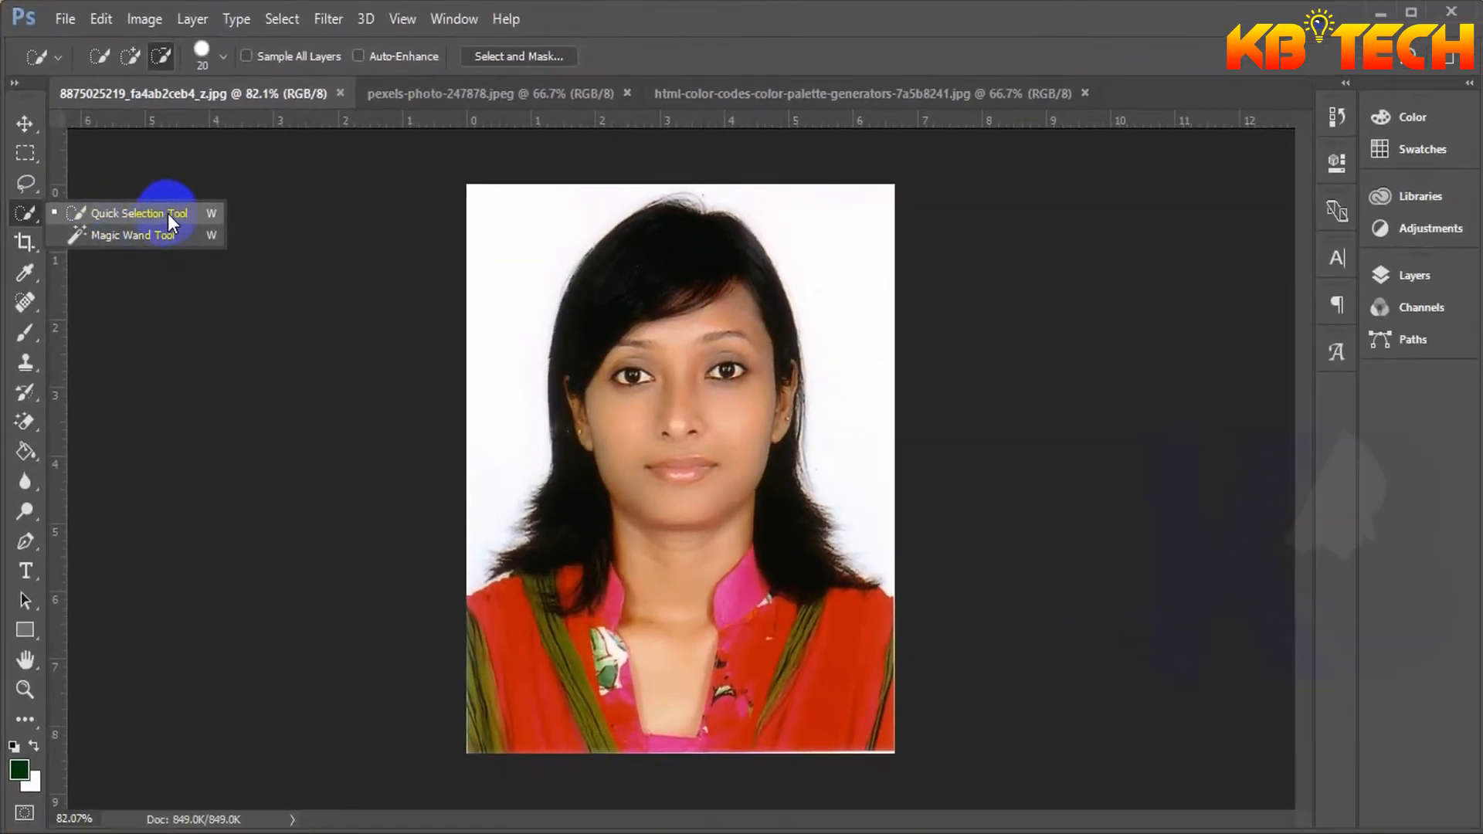
click(168, 213)
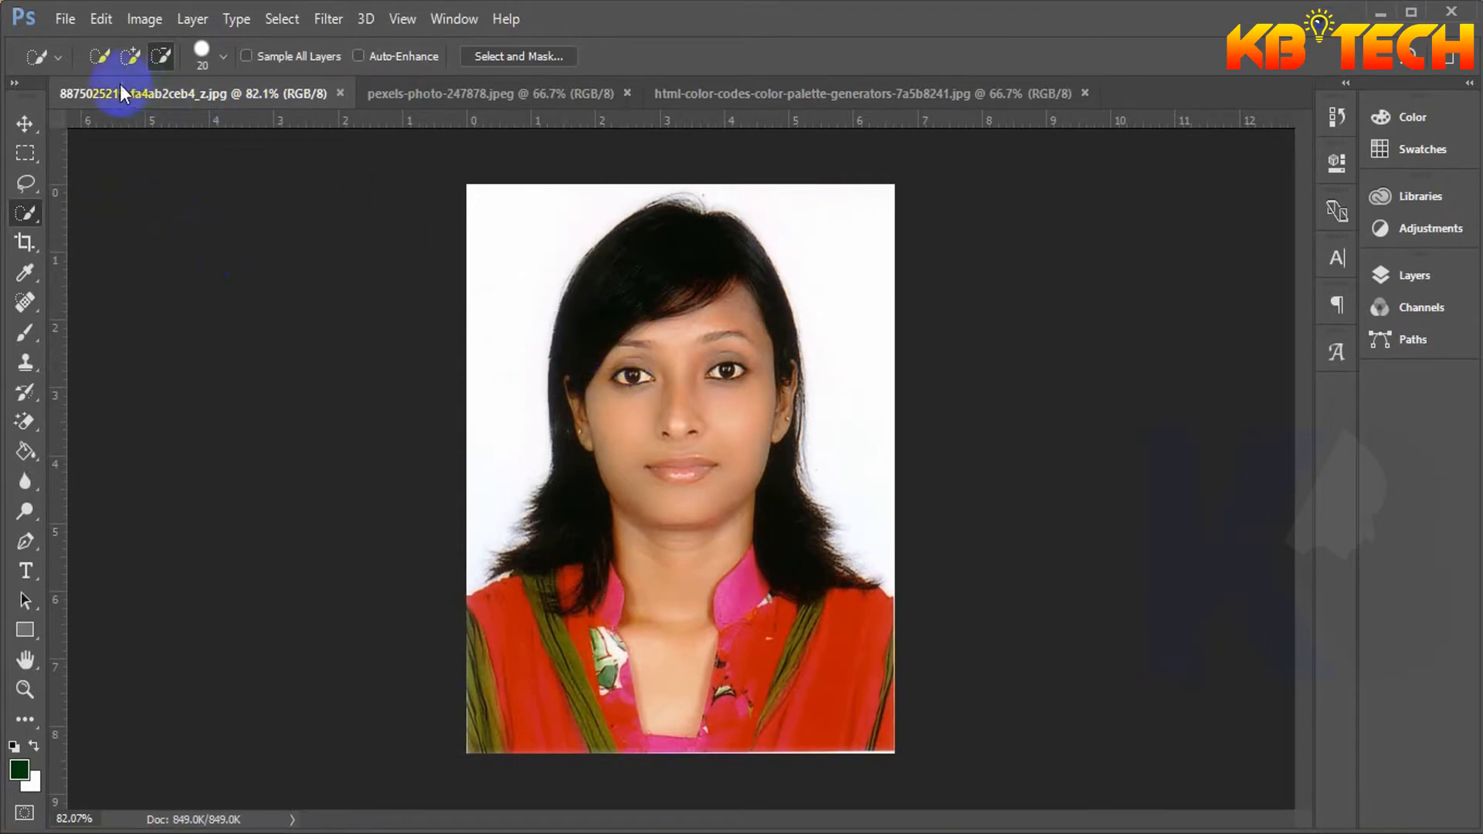
right_click(20, 216)
click(89, 214)
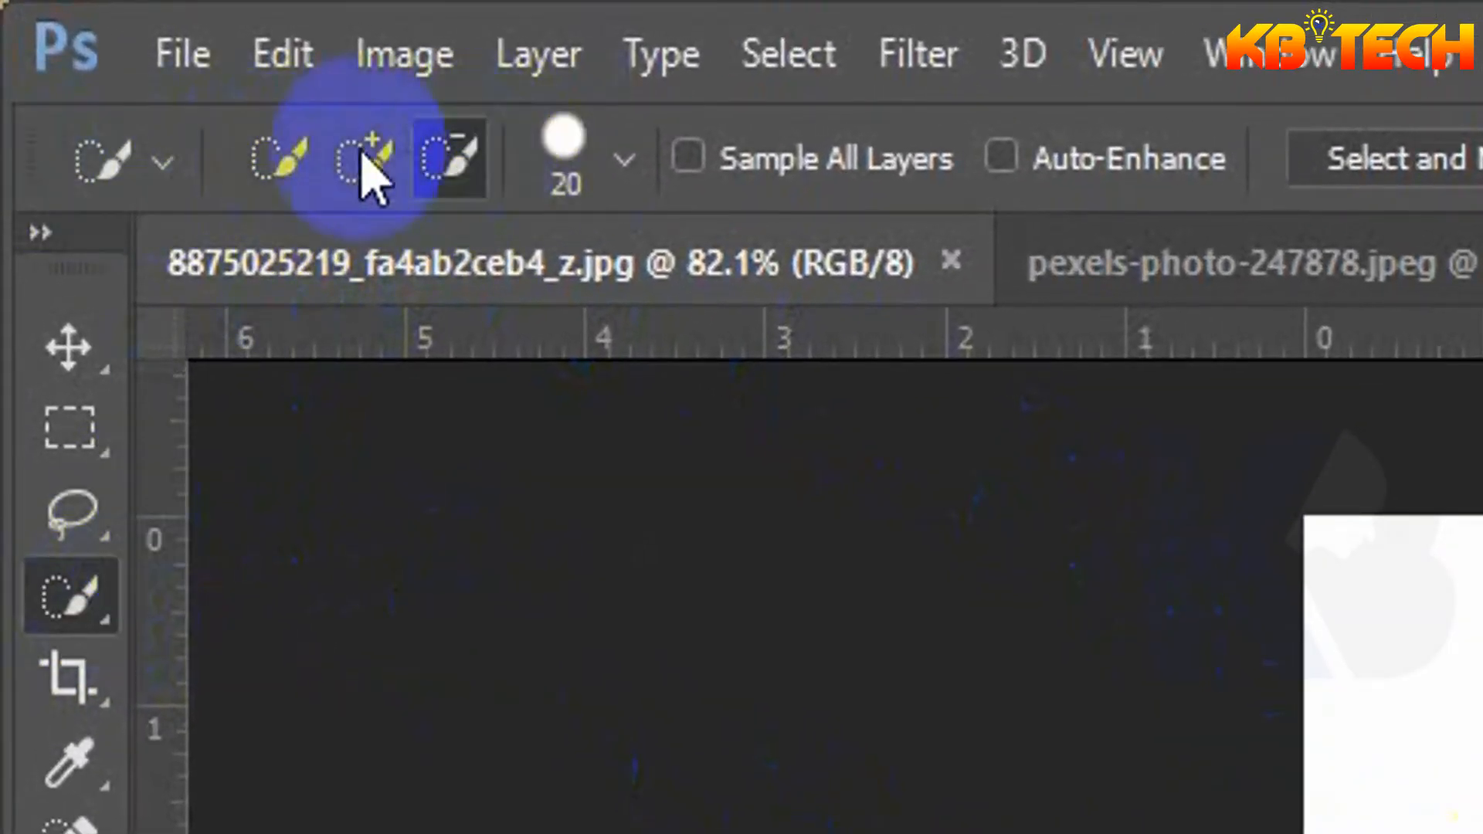
Switch the Quick Selection mode from new selection to Add to selection and on to Subtract from selection.
click(277, 172)
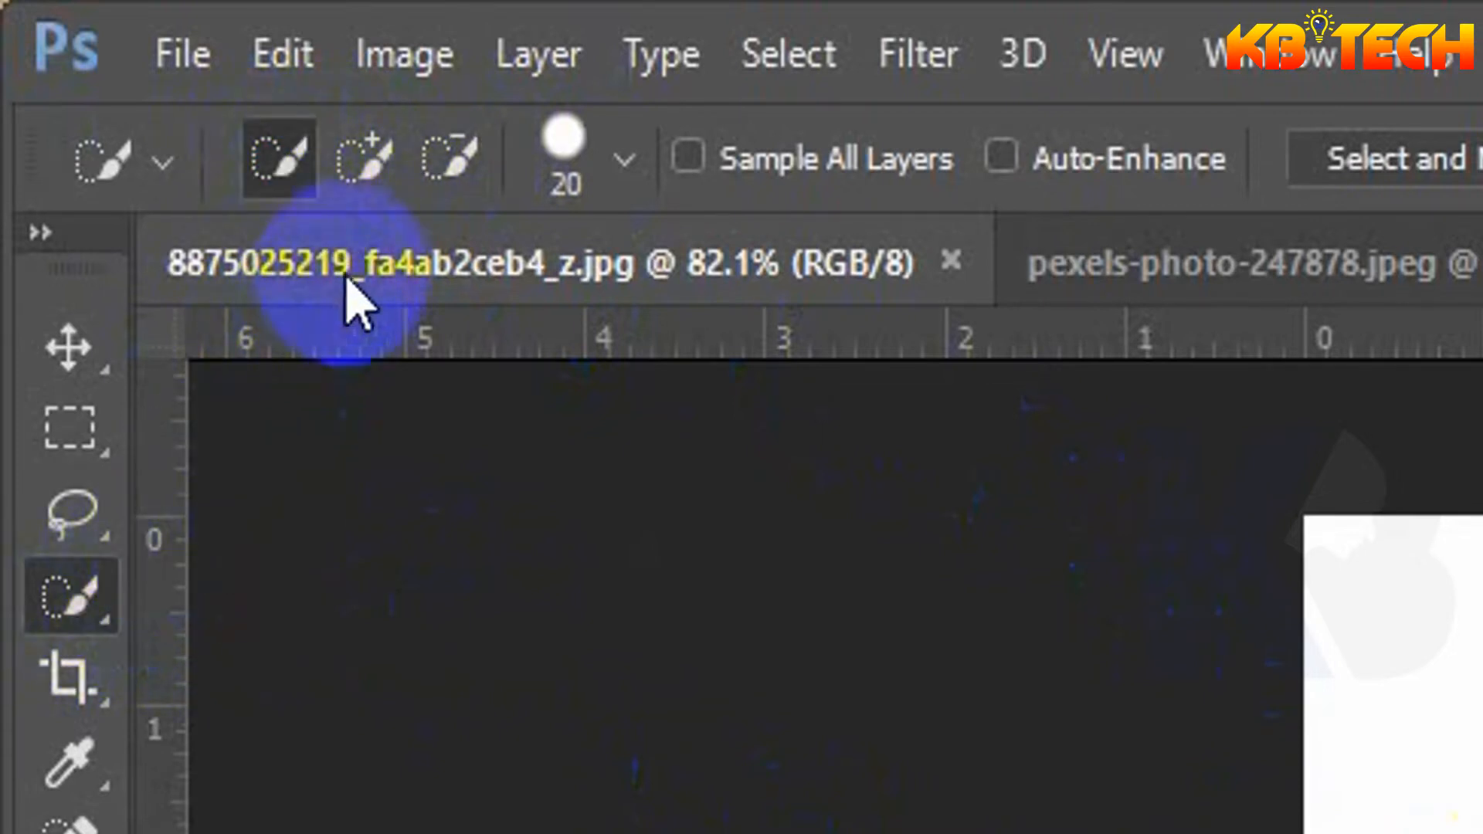
click(363, 172)
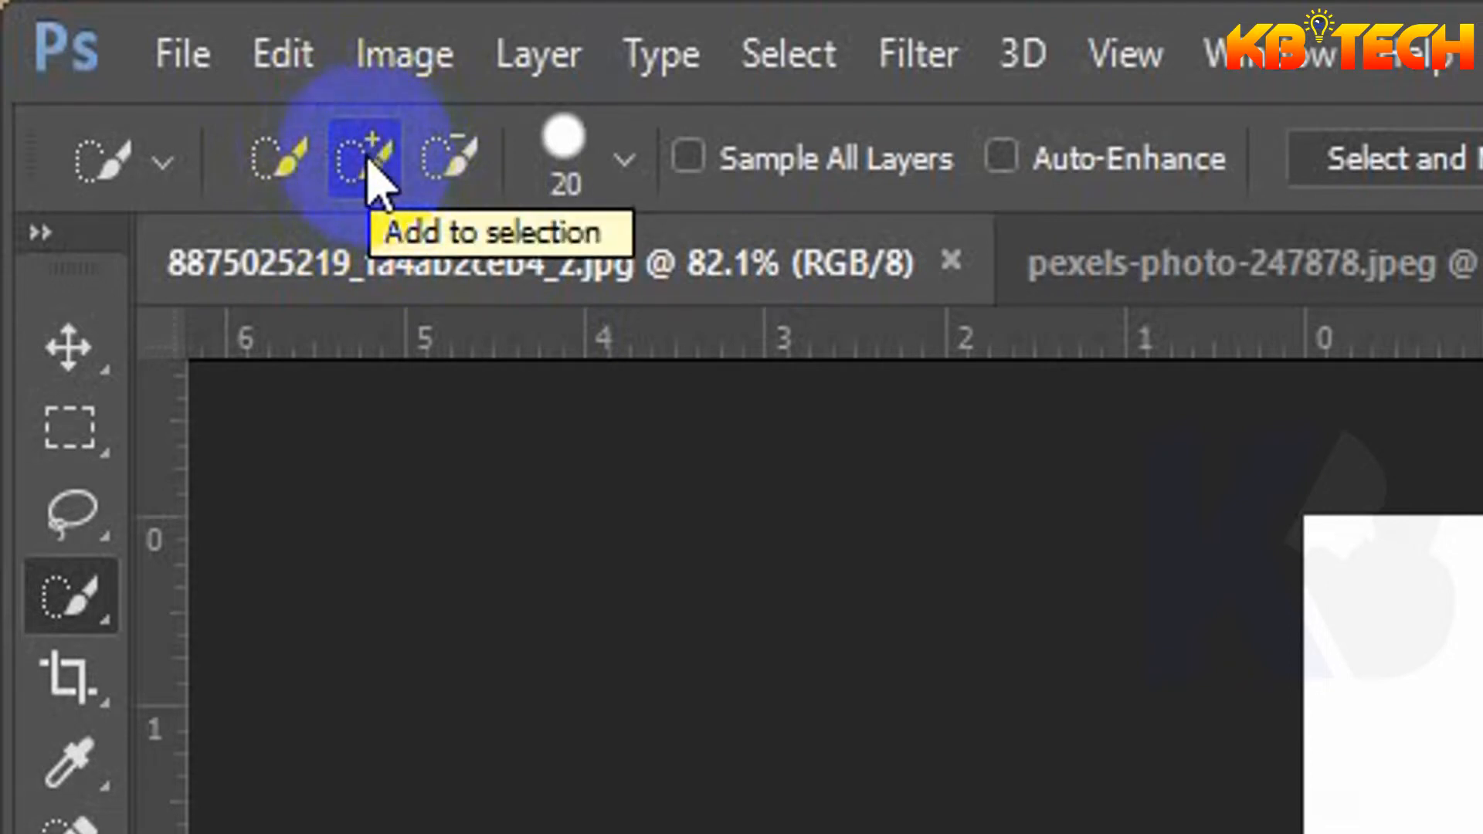
click(466, 176)
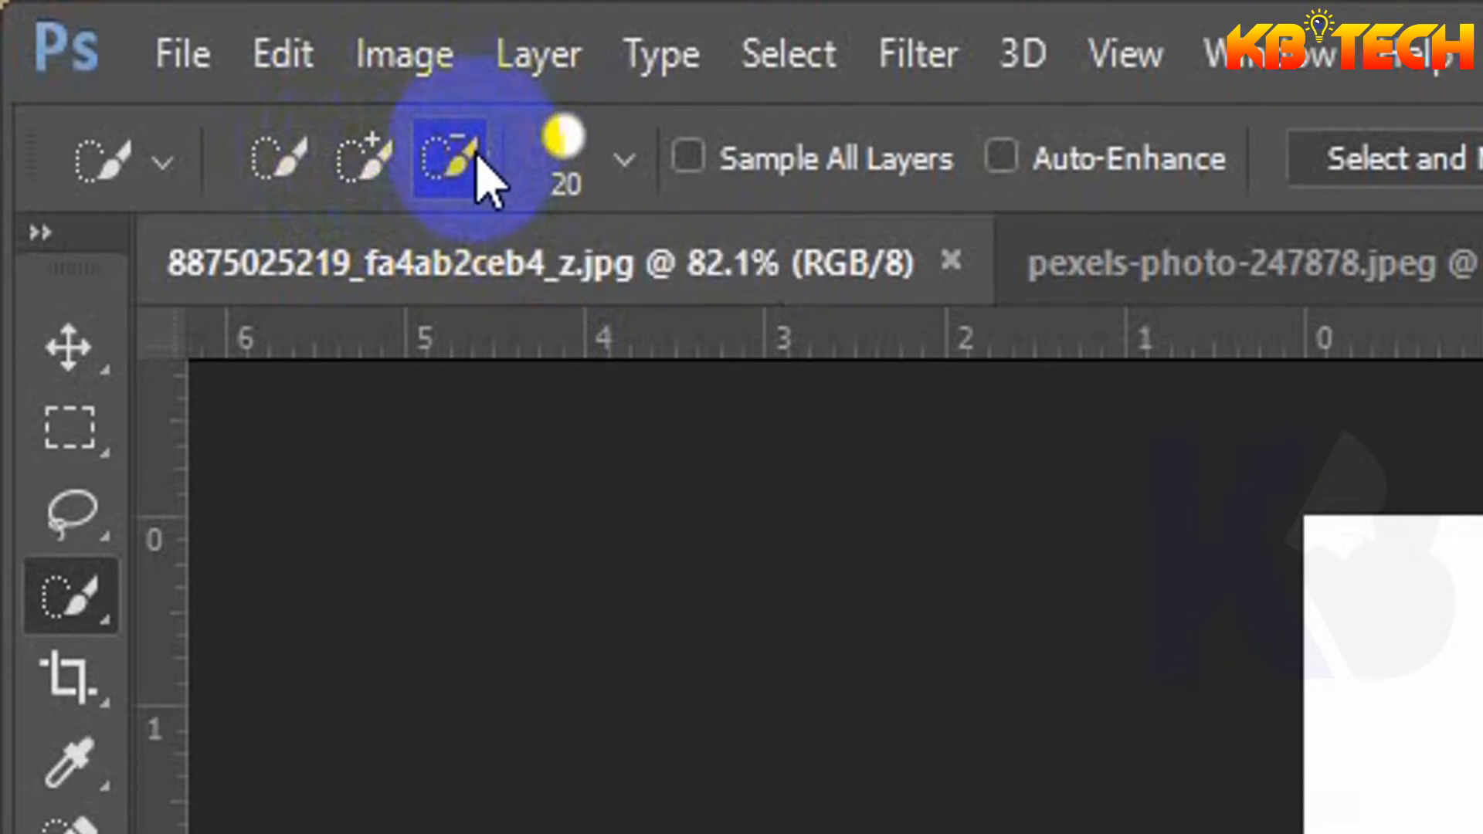
Set the Quick Selection brush size to 67 px.
click(624, 161)
drag(343, 340, 471, 320)
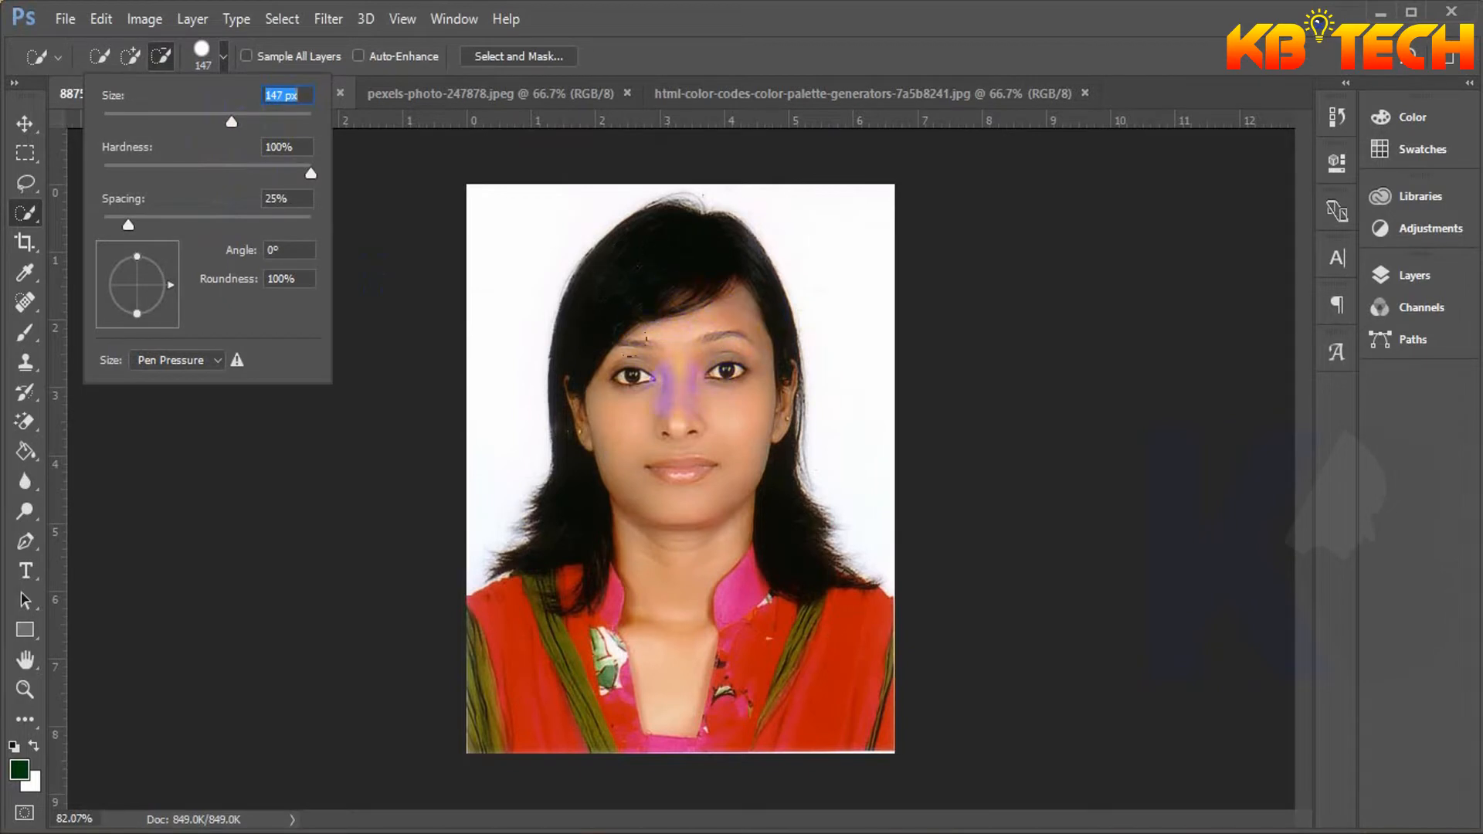
click(179, 114)
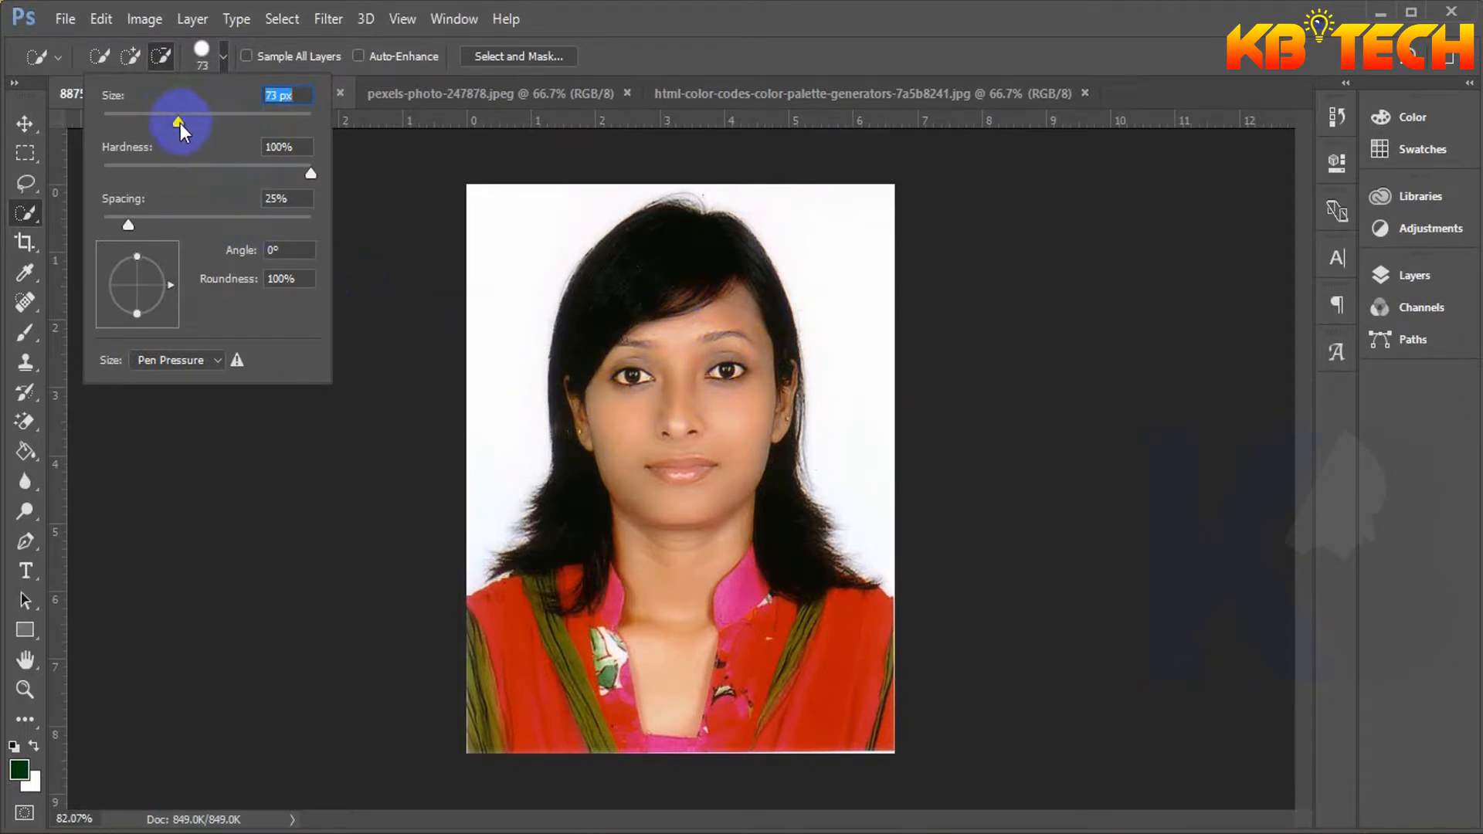
drag(179, 122, 171, 121)
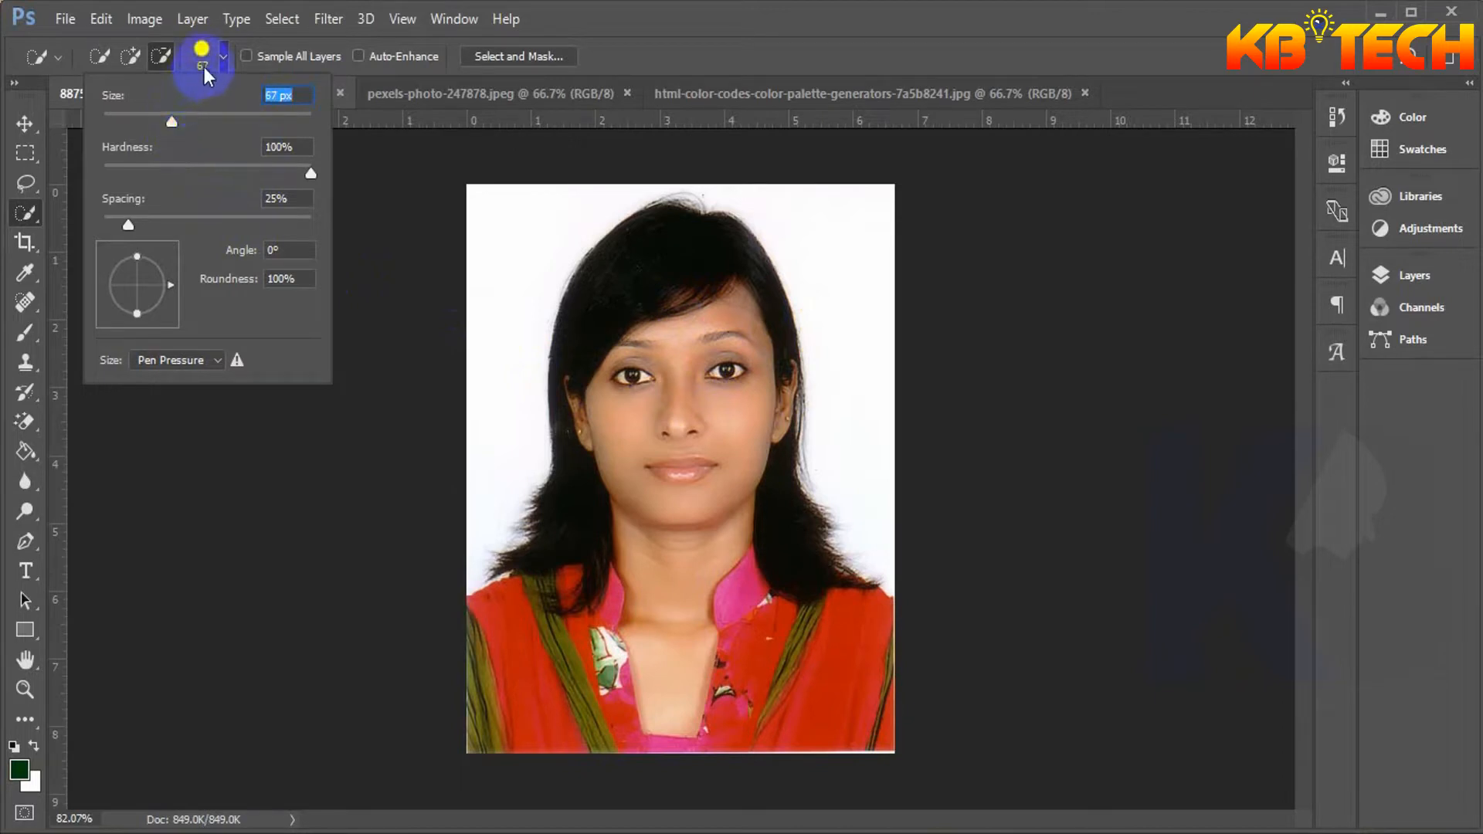
click(223, 60)
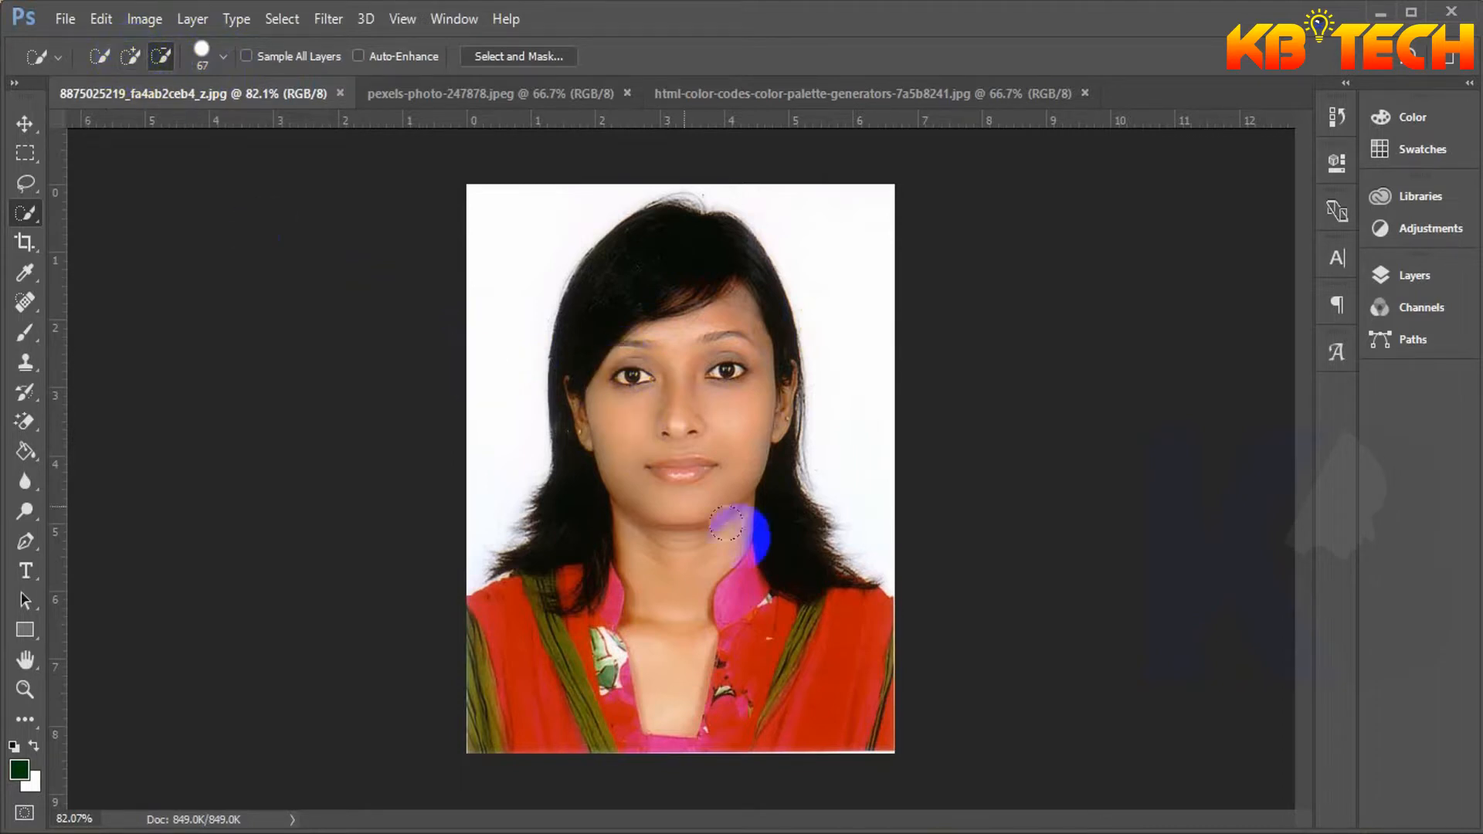
In Add to selection mode, select the woman's hair, face, neck and clothing, leaving out the white background.
click(132, 58)
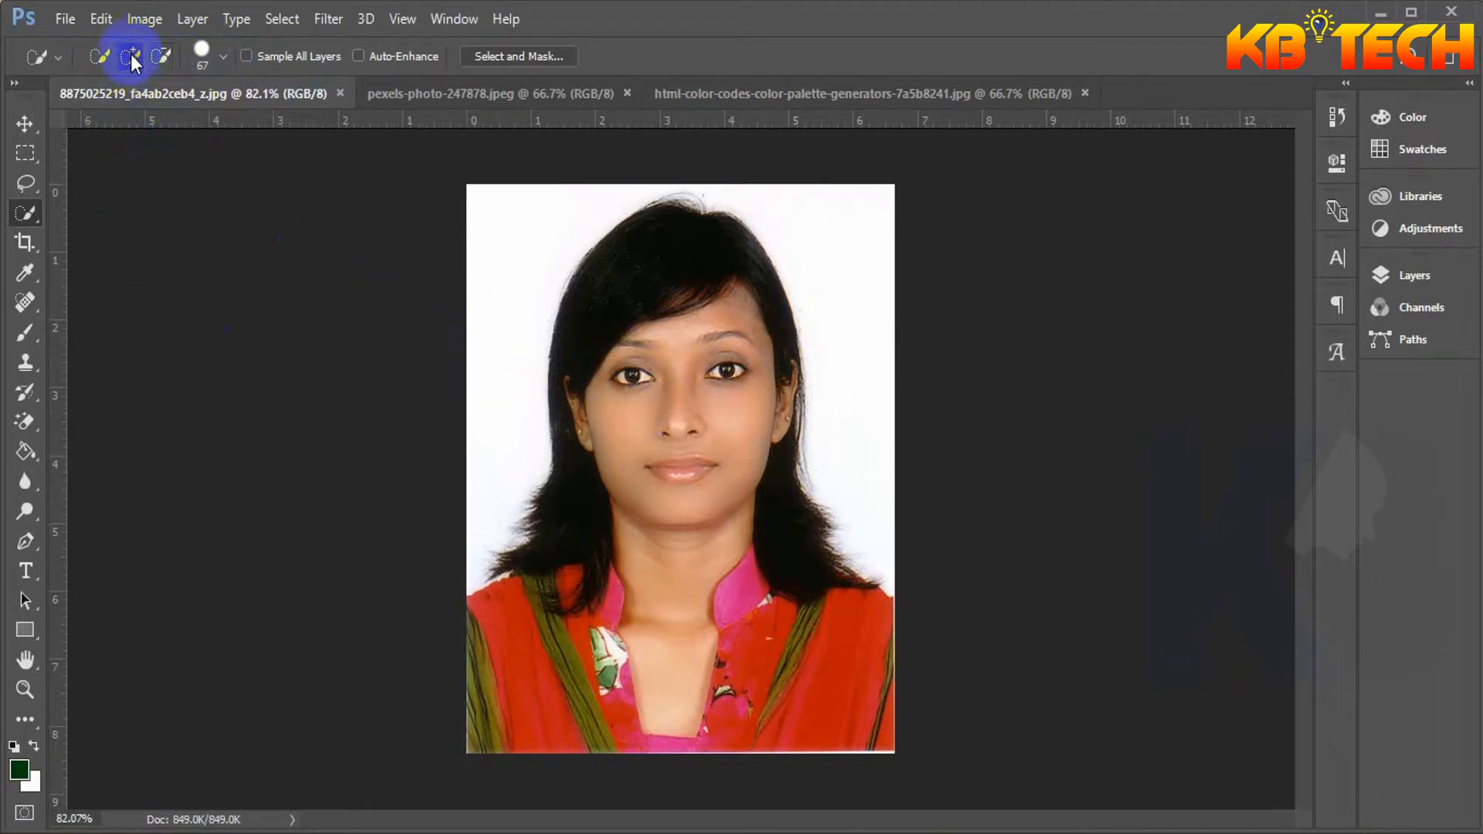
scroll(716, 445, up, 2)
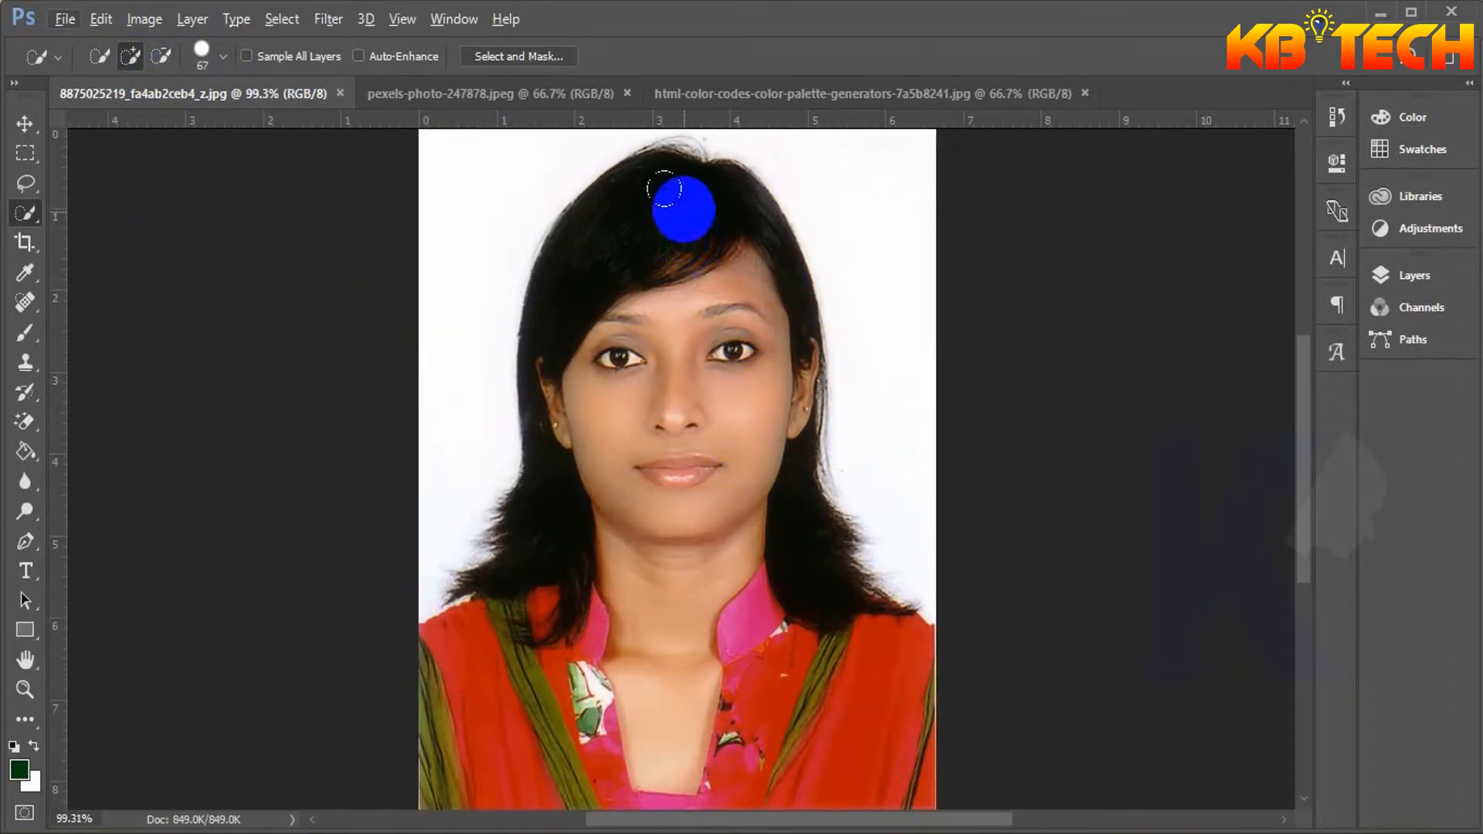
mouse_move(659, 185)
mouse_down()
mouse_move(635, 195)
mouse_move(622, 264)
mouse_move(557, 294)
mouse_move(538, 576)
mouse_move(519, 621)
mouse_move(548, 651)
mouse_up()
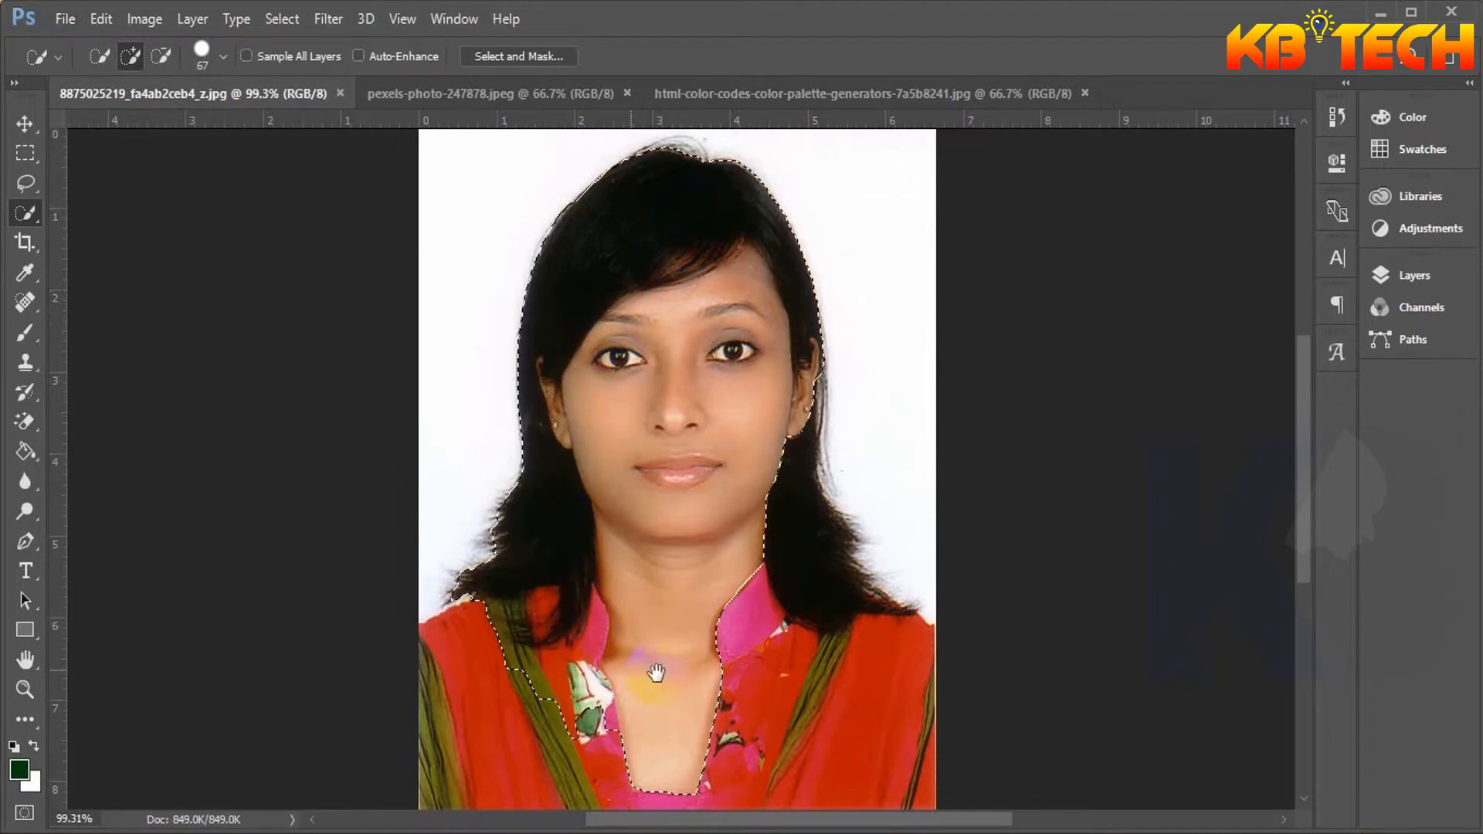
mouse_move(688, 678)
mouse_down()
mouse_move(711, 424)
mouse_move(686, 454)
mouse_move(512, 423)
mouse_move(520, 397)
mouse_move(460, 440)
mouse_move(479, 494)
mouse_up()
mouse_move(646, 511)
mouse_down()
mouse_move(825, 512)
mouse_move(718, 467)
mouse_up()
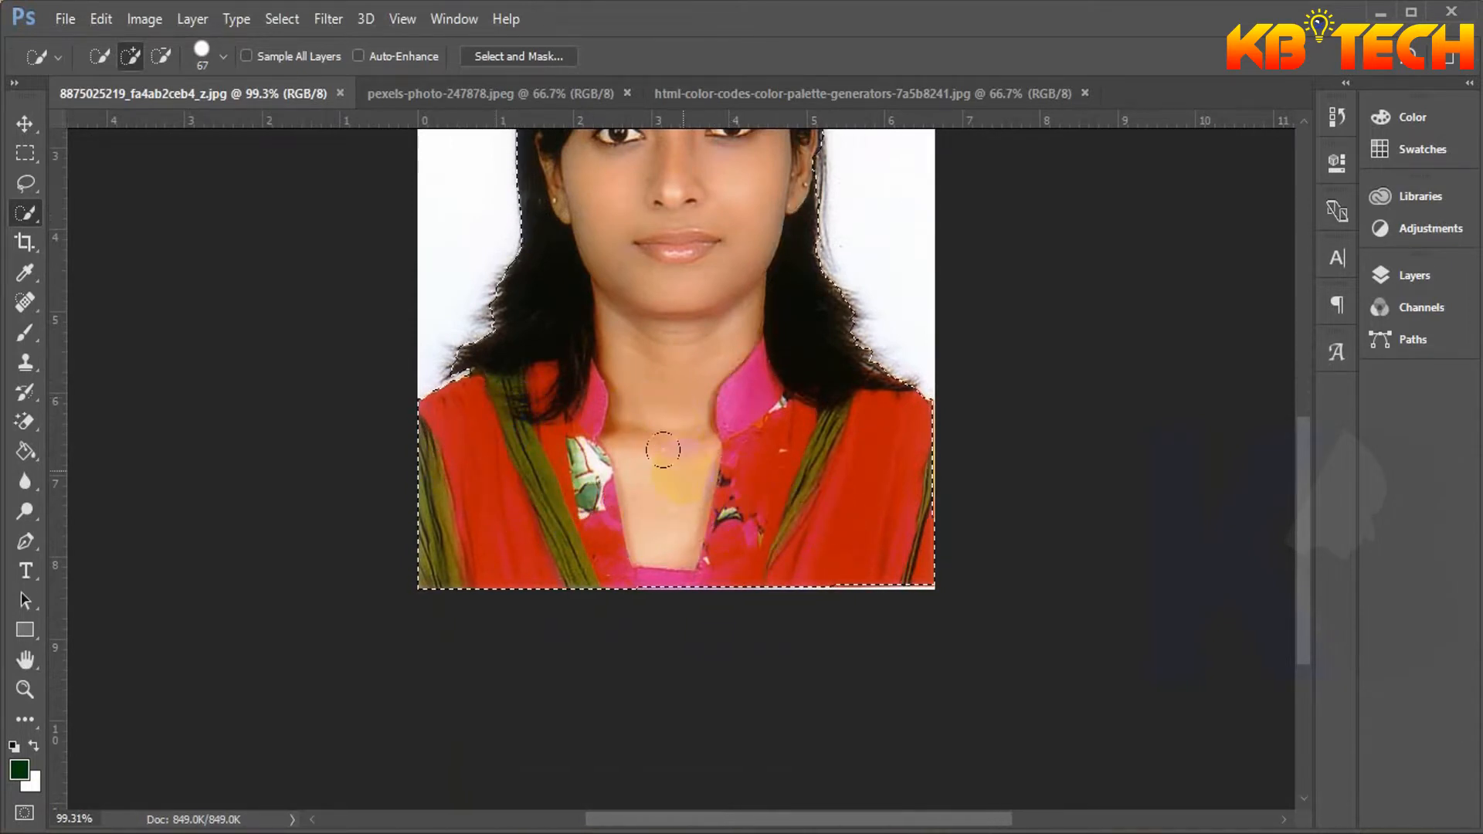
Set the Quick Selection brush size to 20 px for refining the hair edge beside the ear.
scroll(653, 444, down, 2)
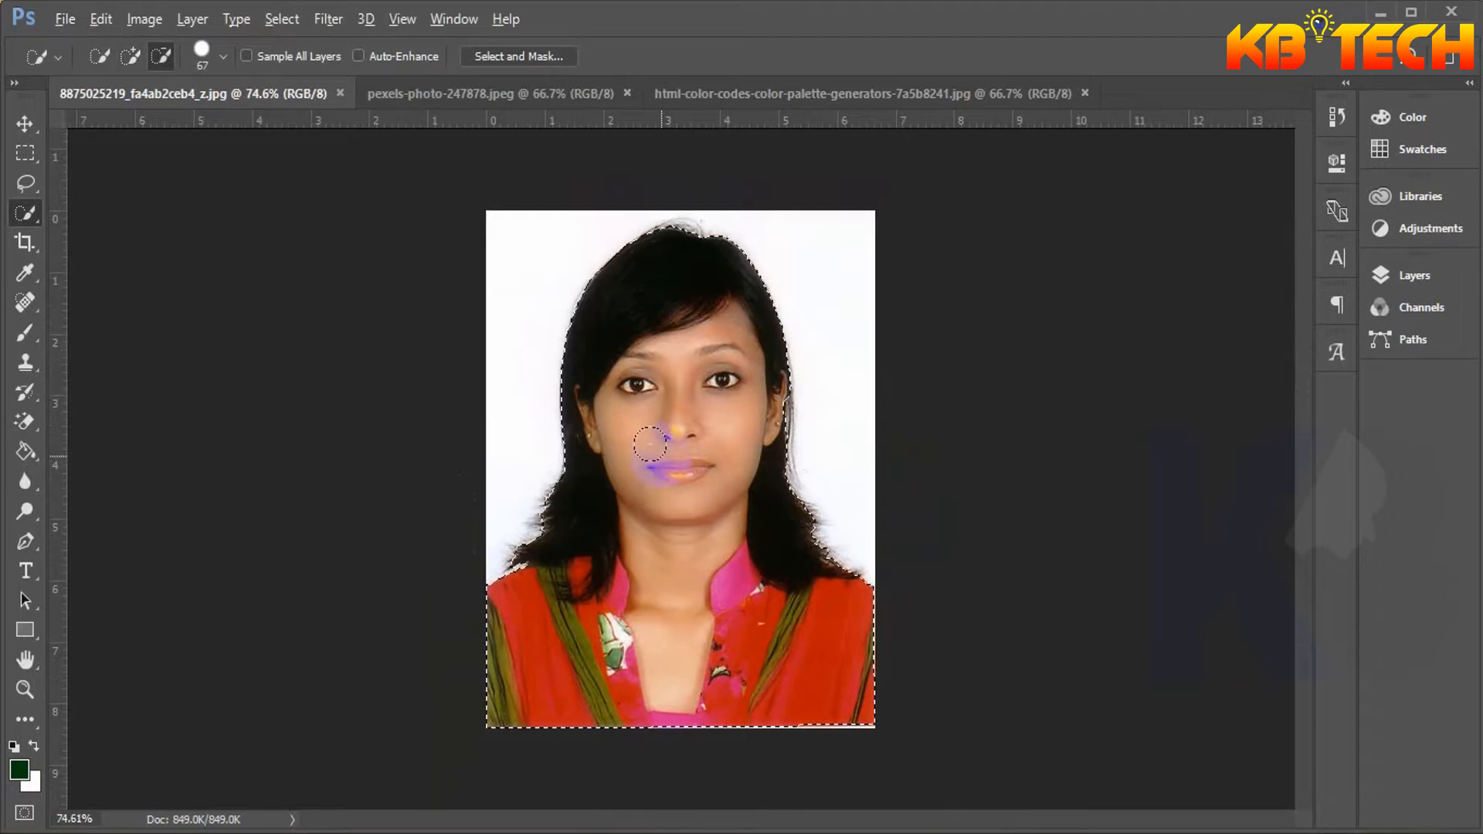
scroll(650, 444, up, 1)
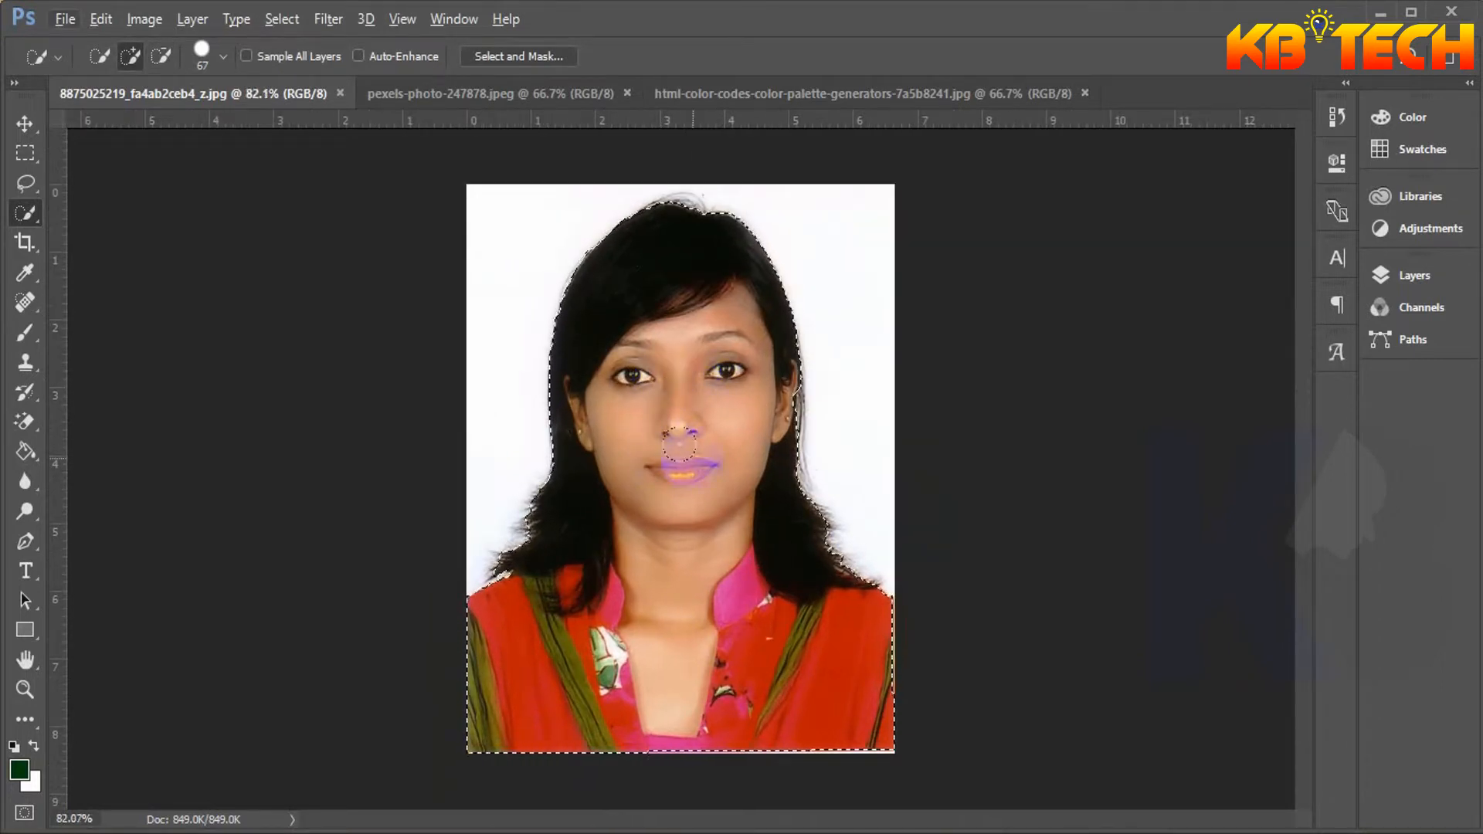
scroll(679, 444, up, 5)
scroll(655, 419, up, 3)
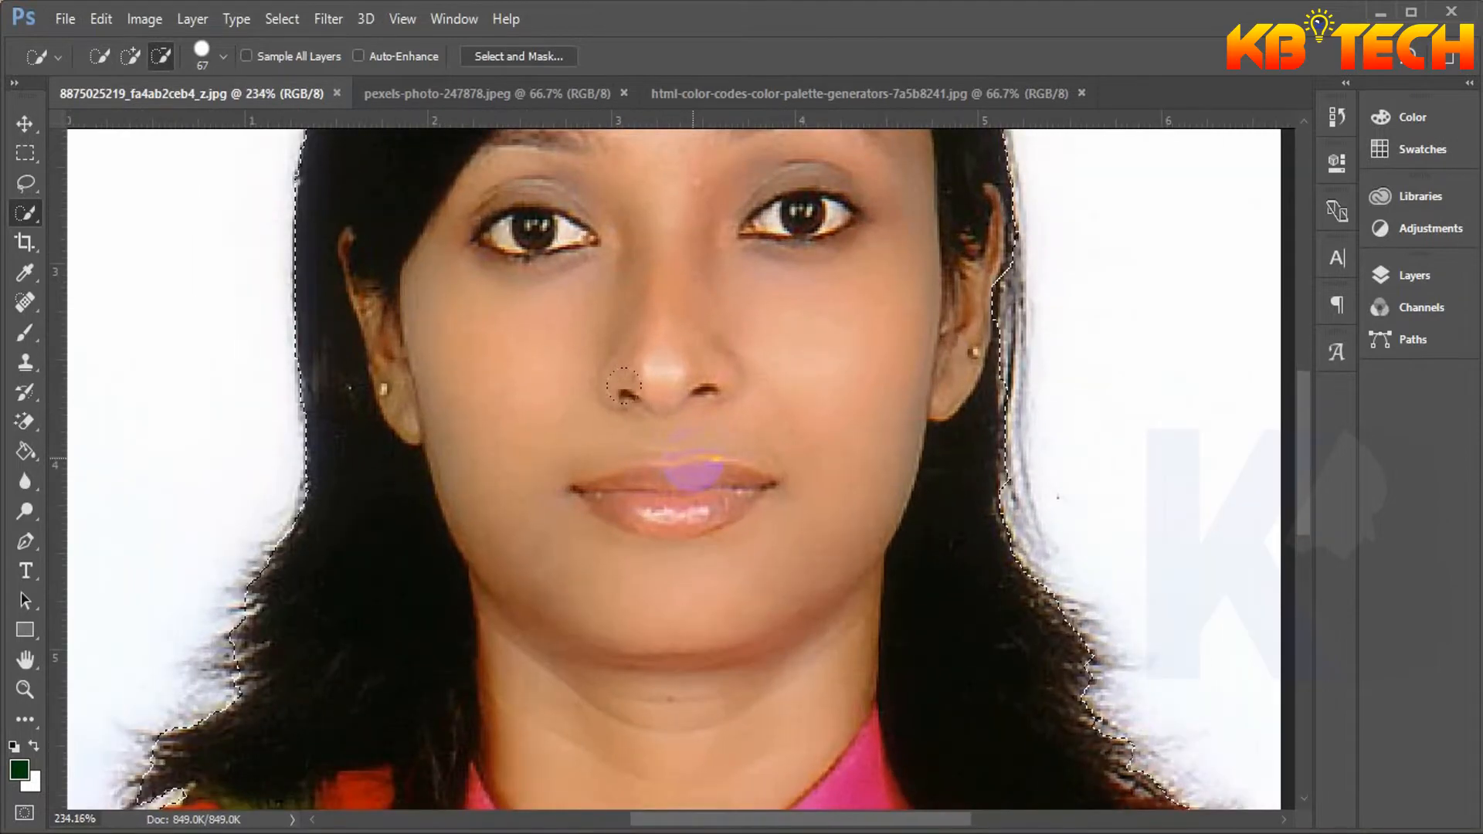
scroll(607, 363, up, 1)
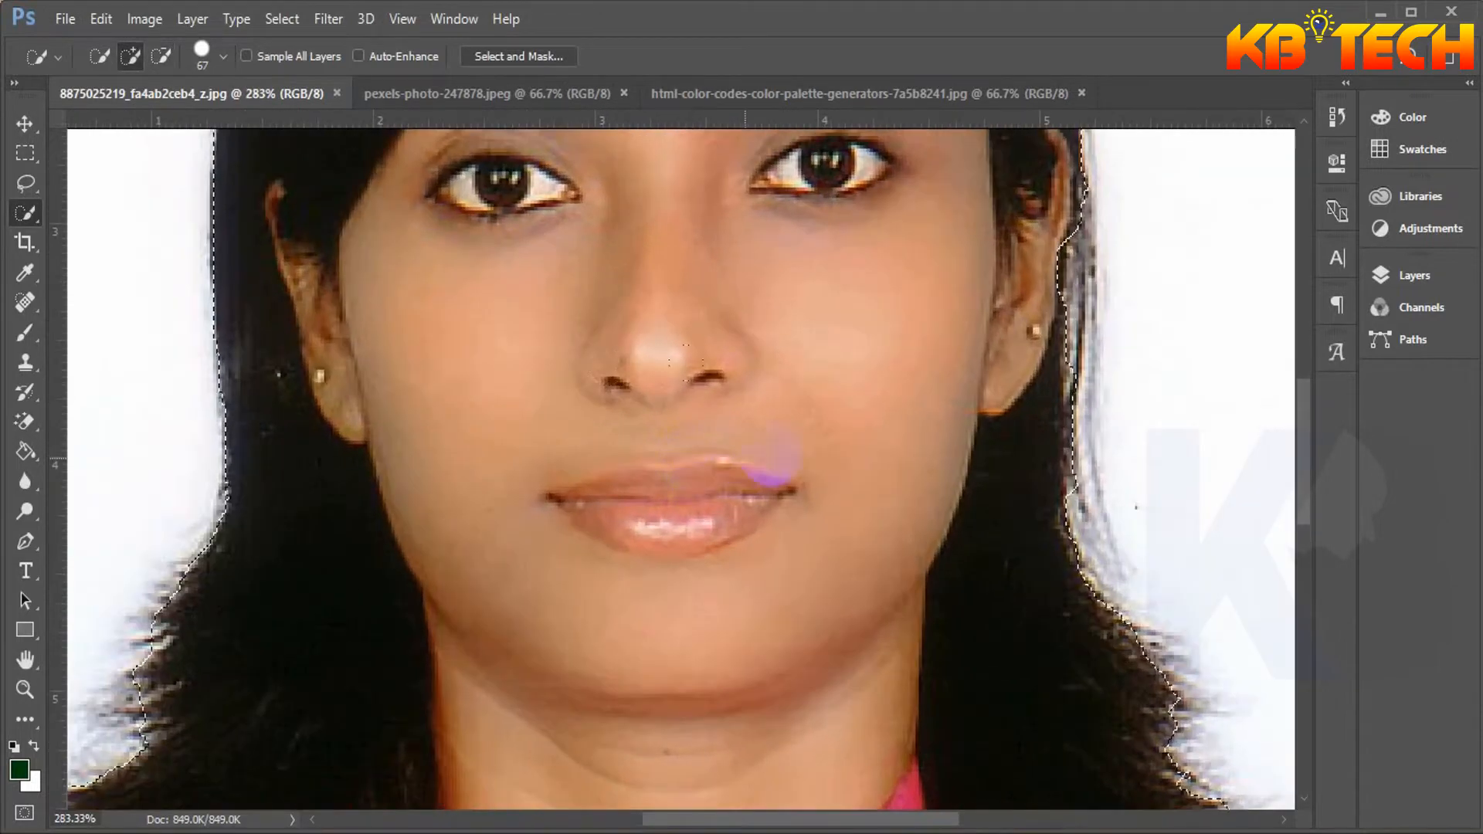
drag(800, 410, 529, 479)
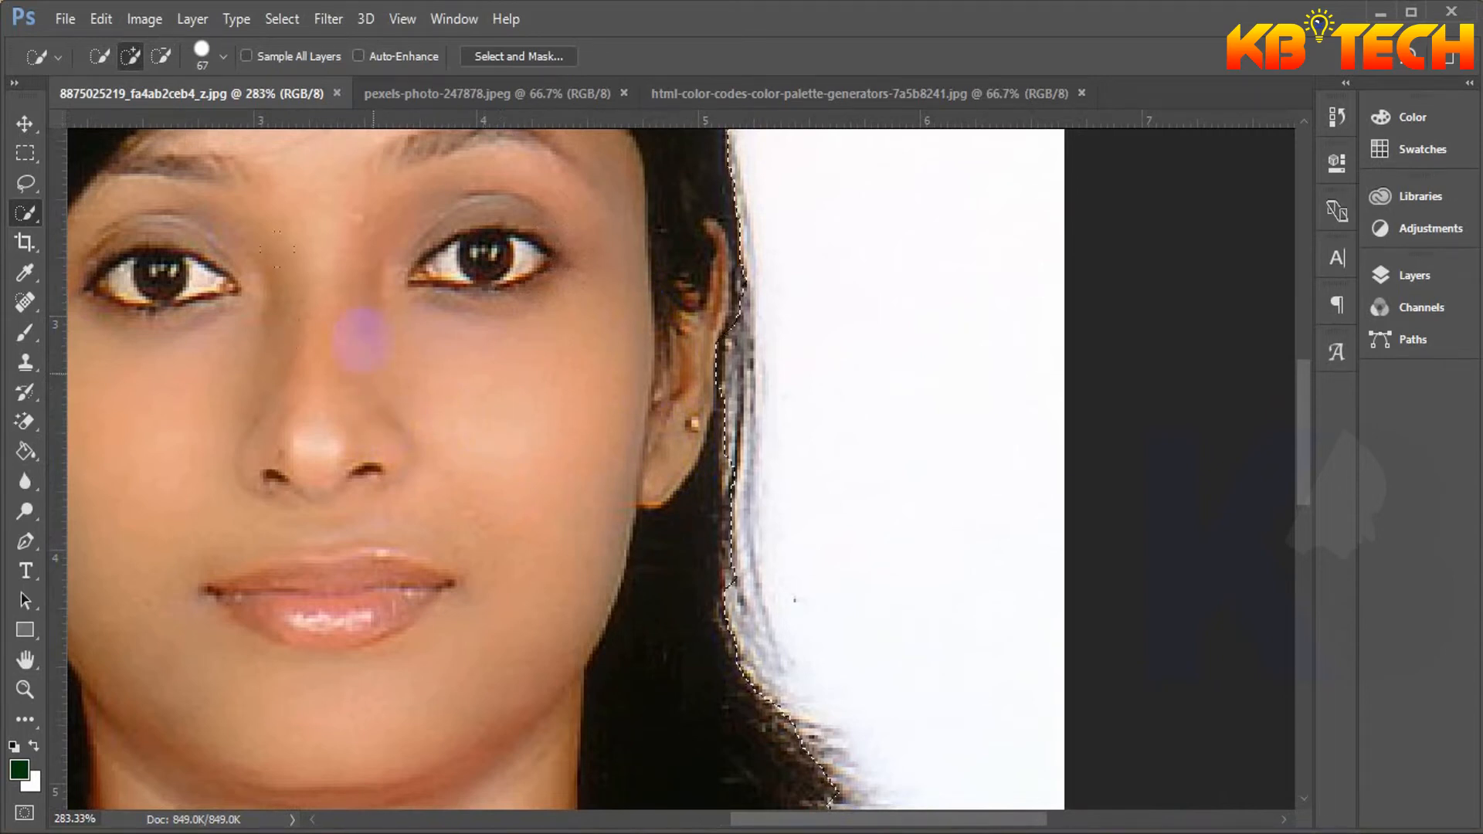
click(221, 56)
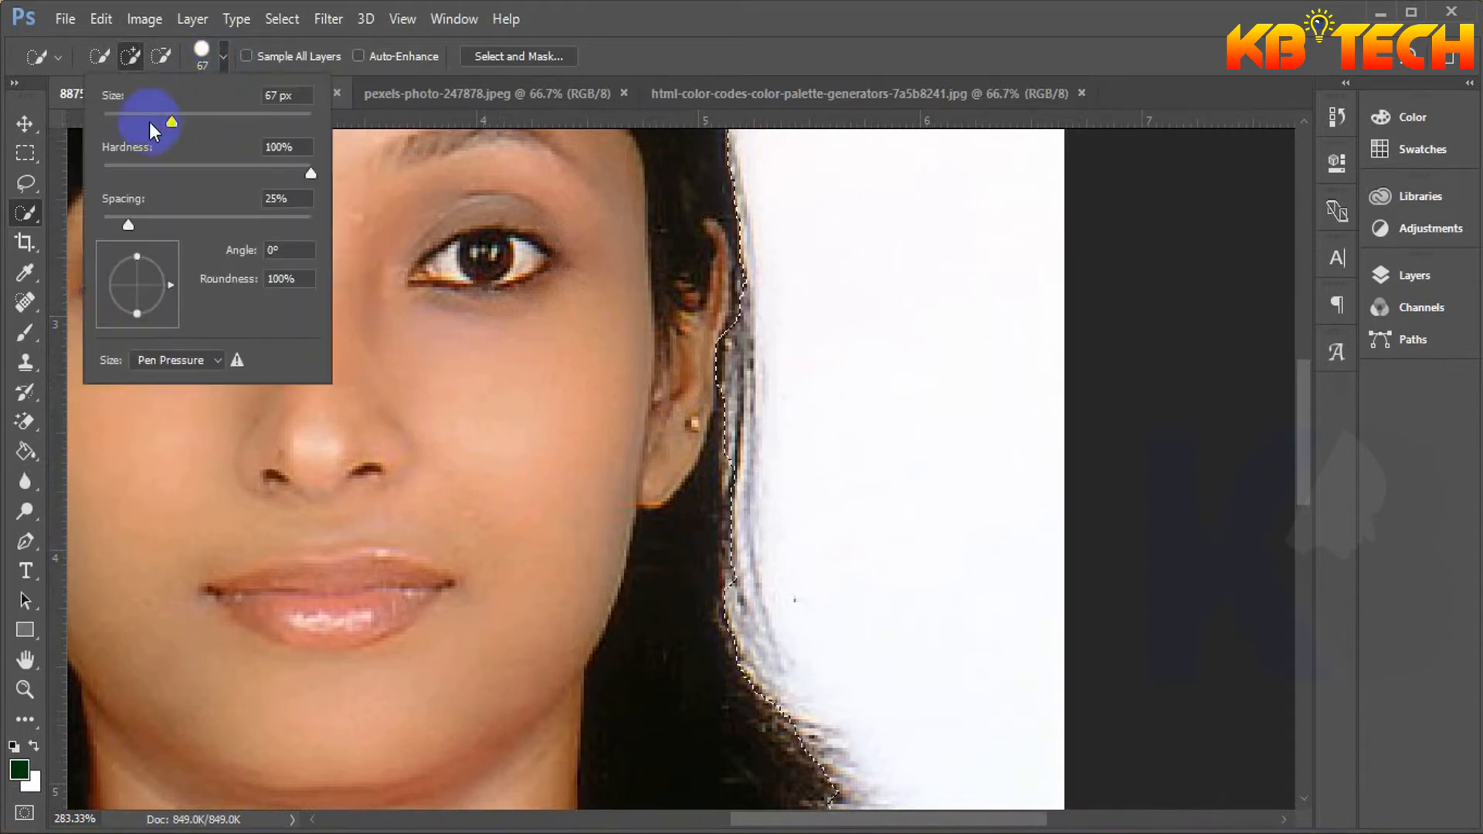
drag(150, 122, 123, 125)
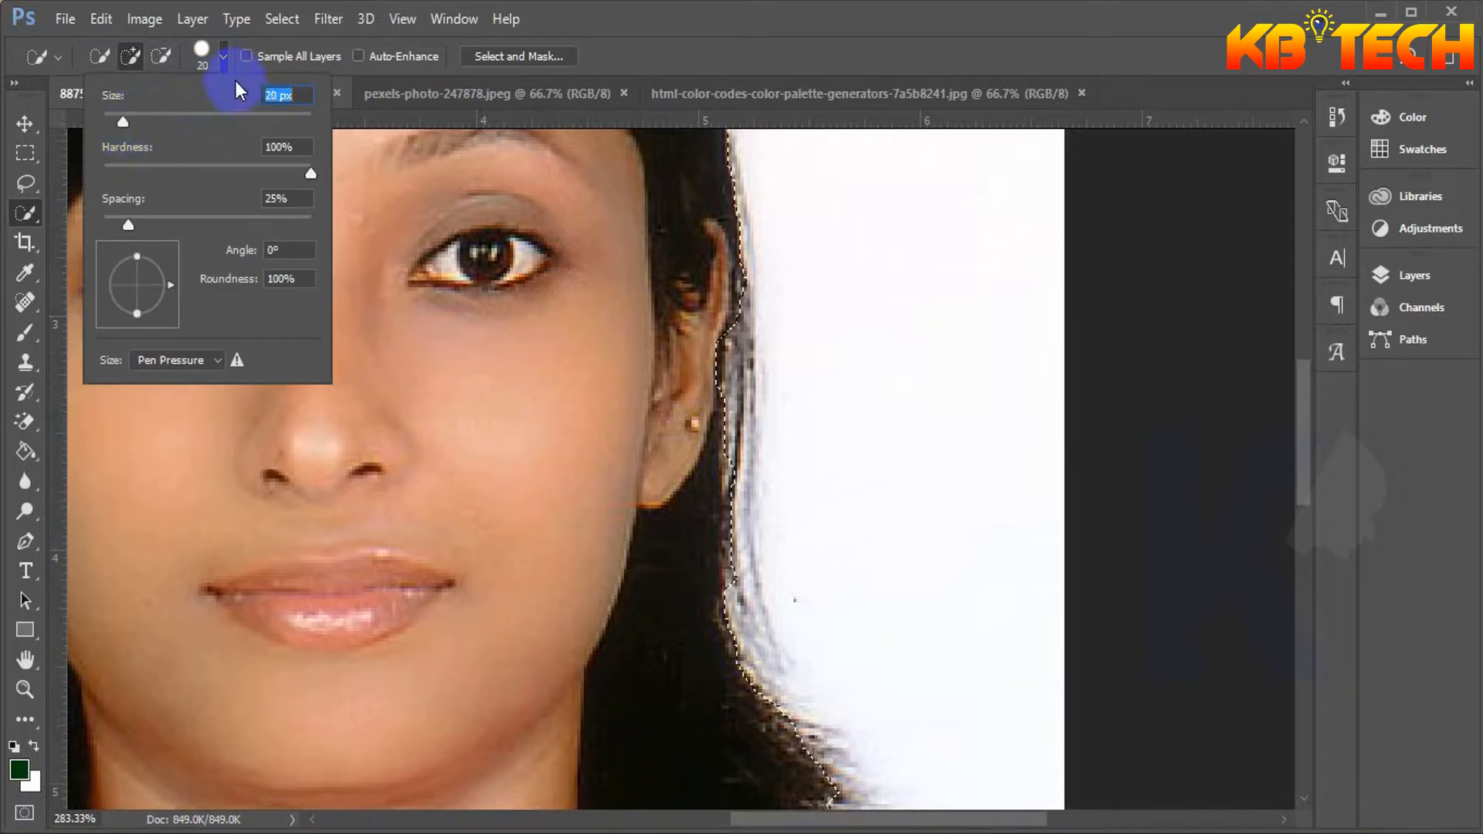
click(217, 64)
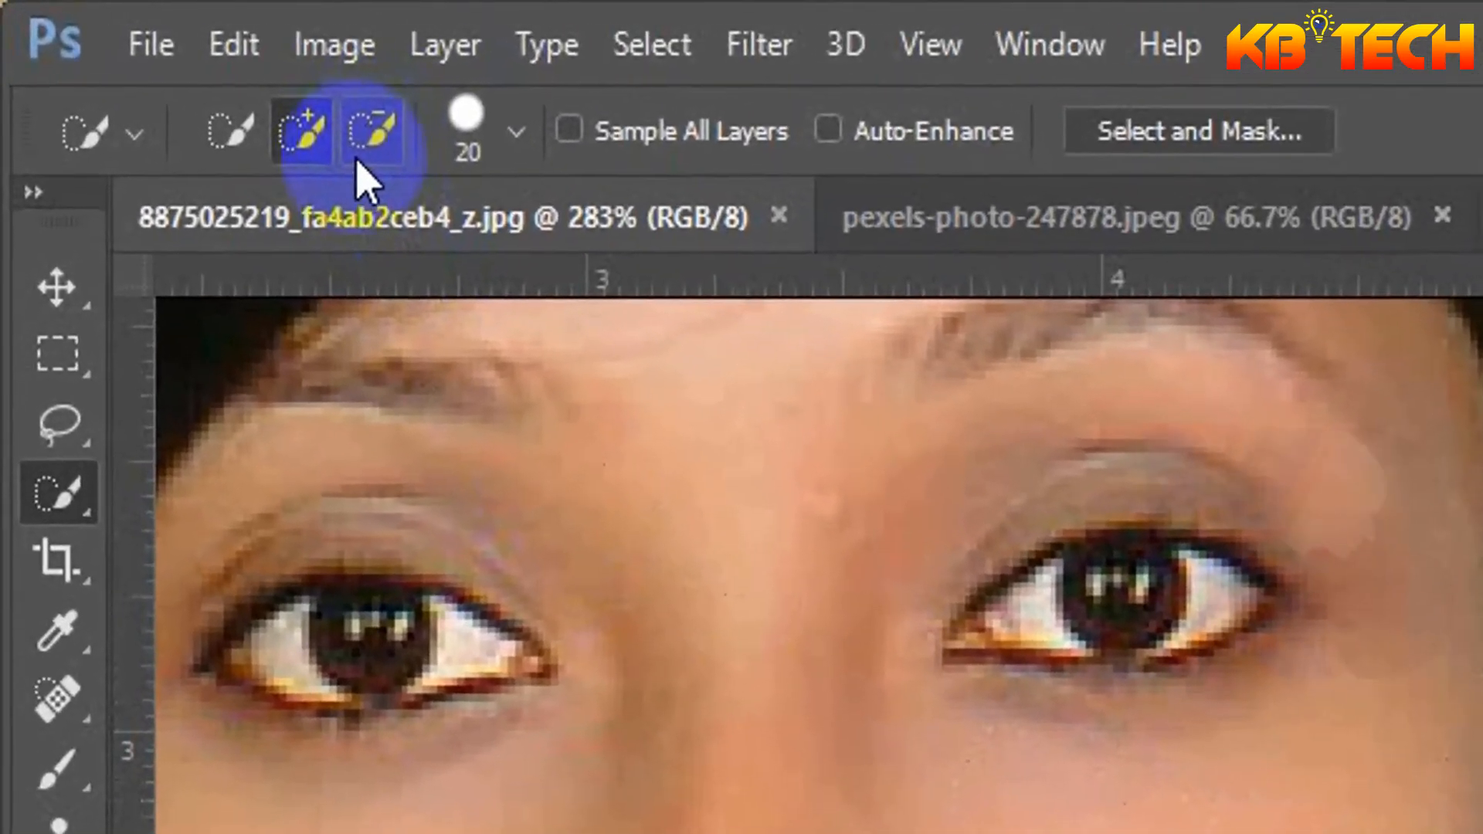
Subtract the background area along the loose hair beside the ear on the image's right side from the selection.
click(377, 139)
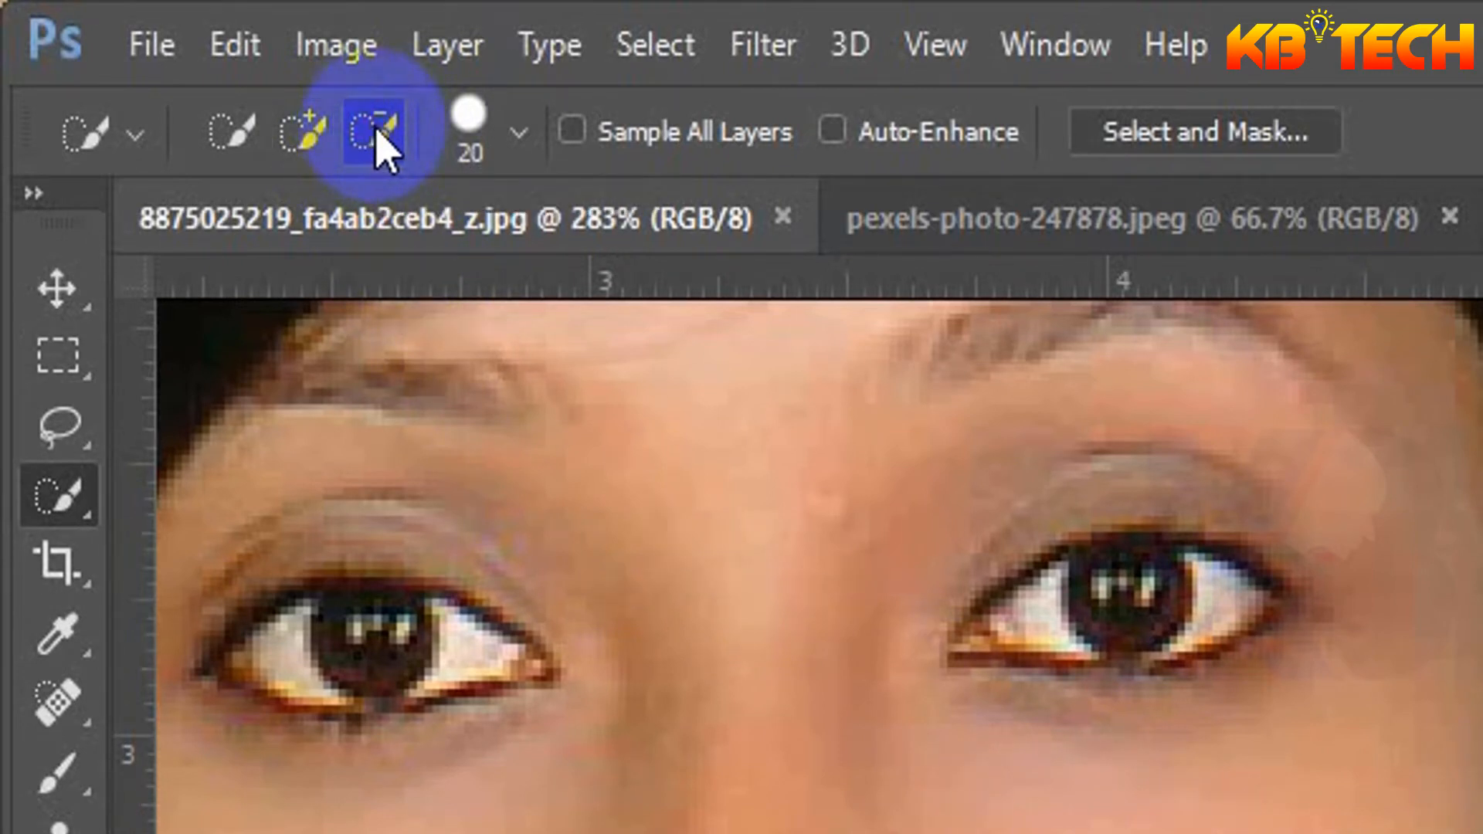
key(alt)
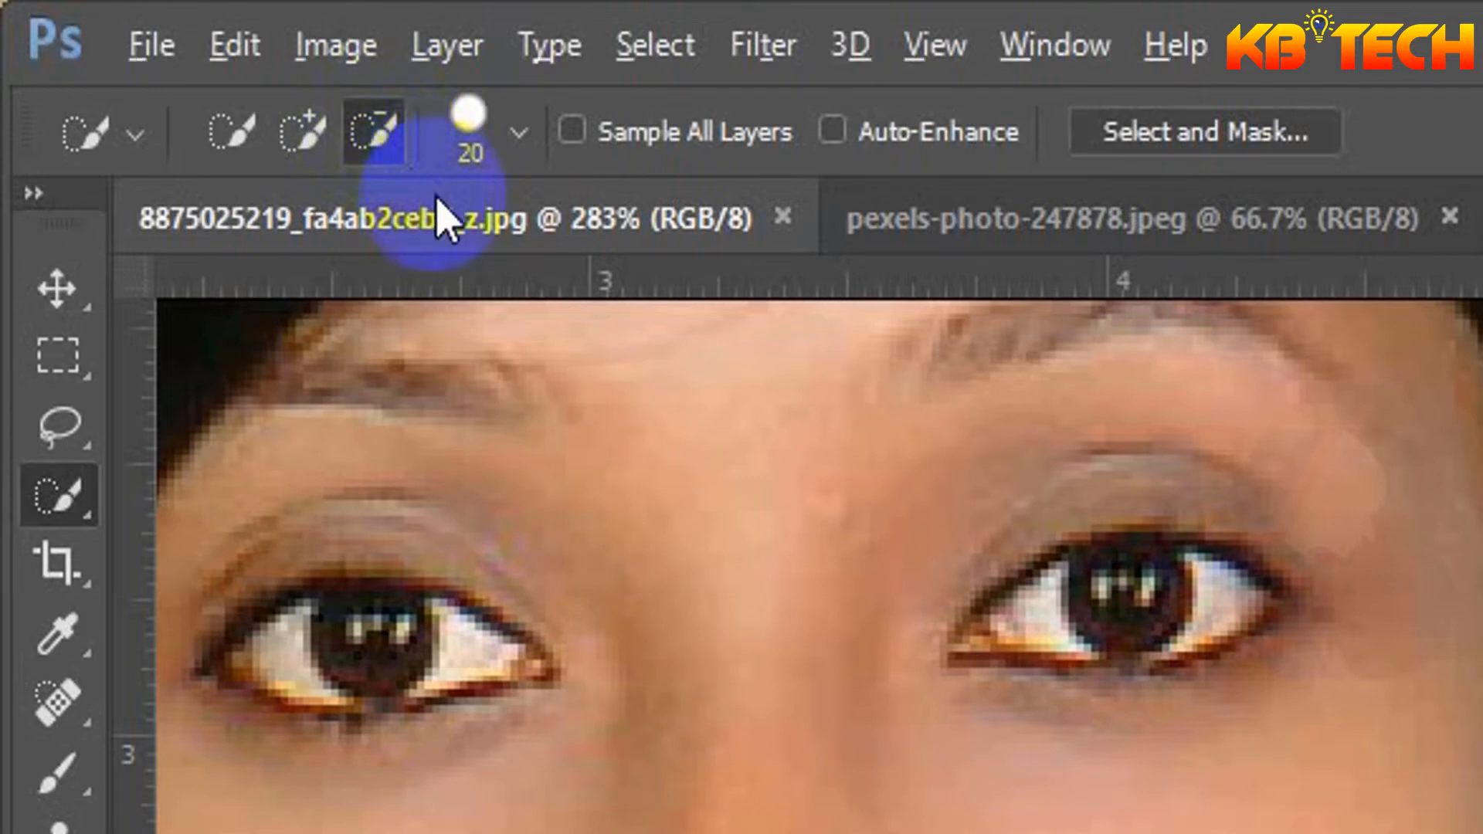
click(301, 133)
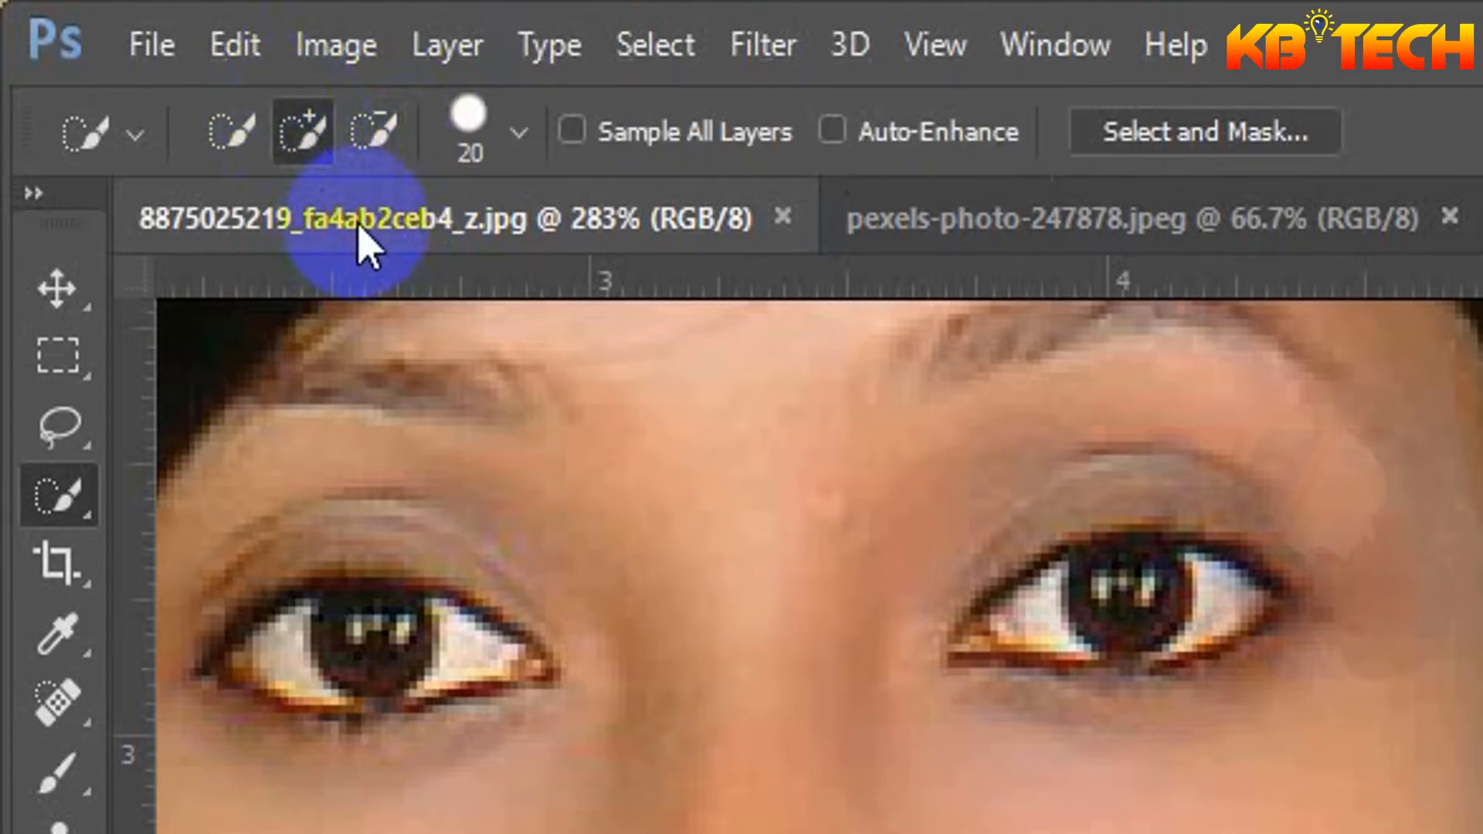
key(alt)
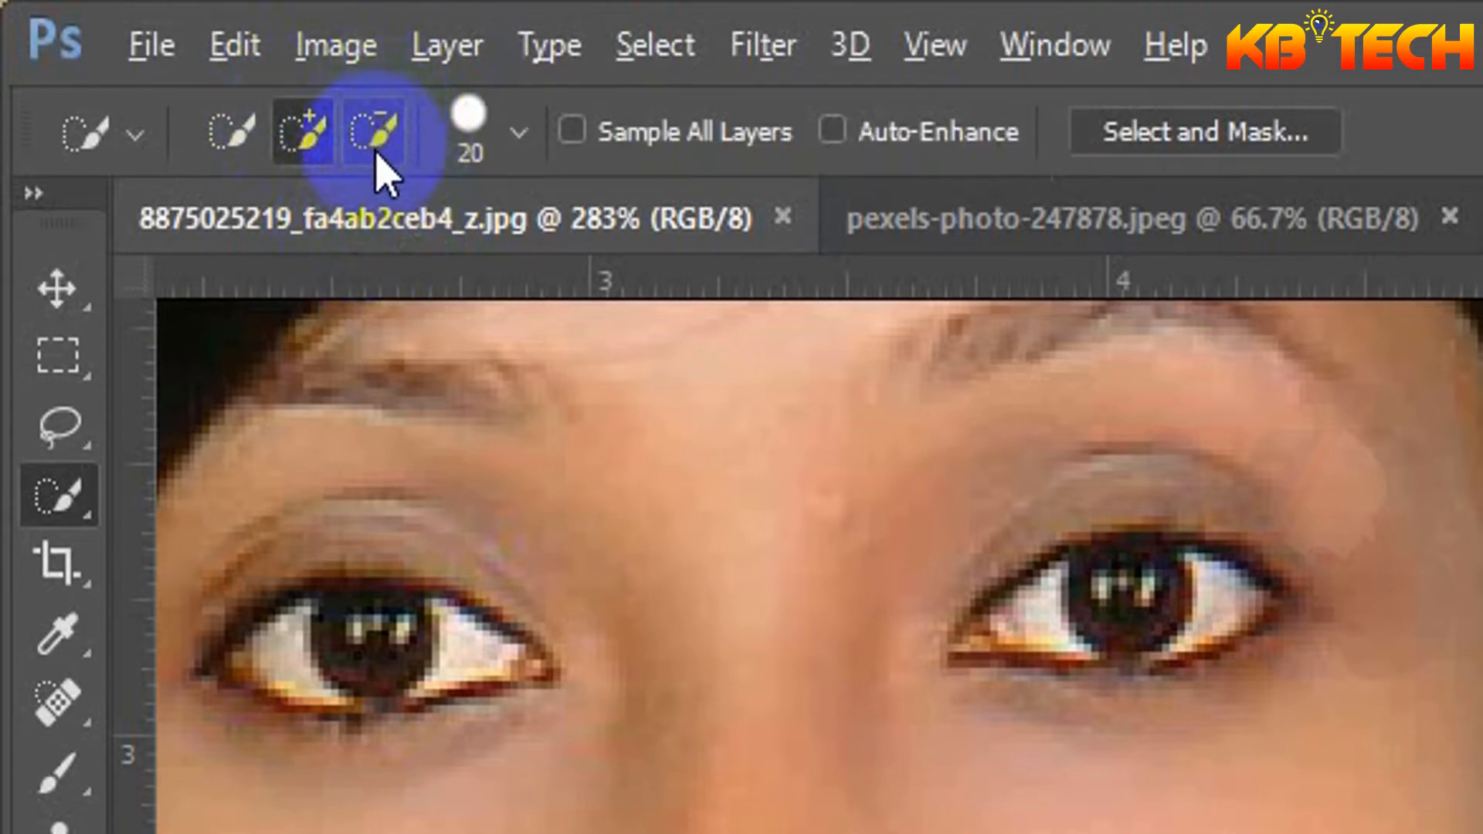
click(383, 138)
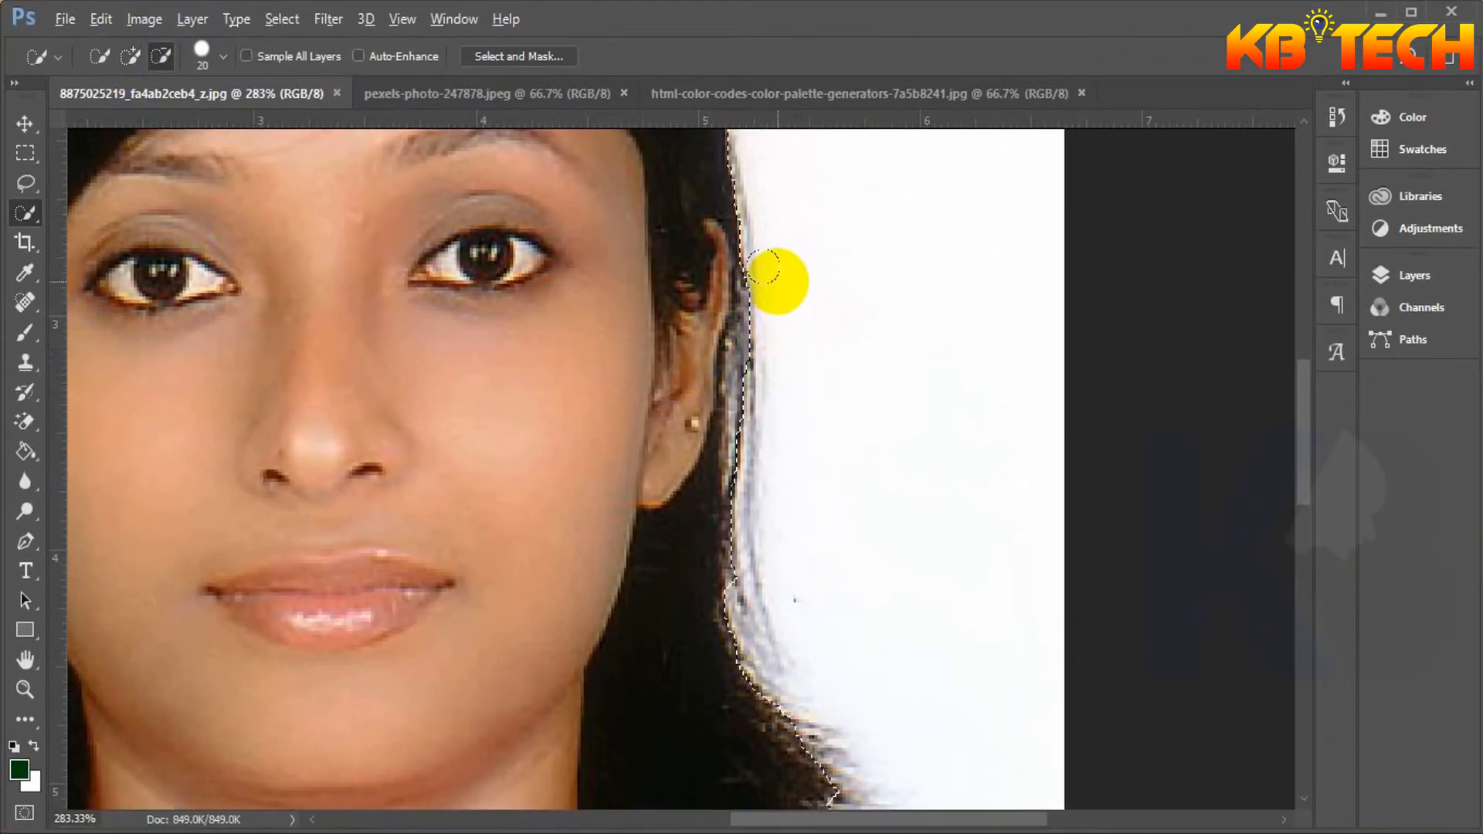
mouse_move(776, 281)
mouse_down()
mouse_move(755, 353)
mouse_move(785, 441)
mouse_move(766, 459)
mouse_move(783, 529)
mouse_move(757, 570)
mouse_move(746, 492)
mouse_move(804, 483)
mouse_up()
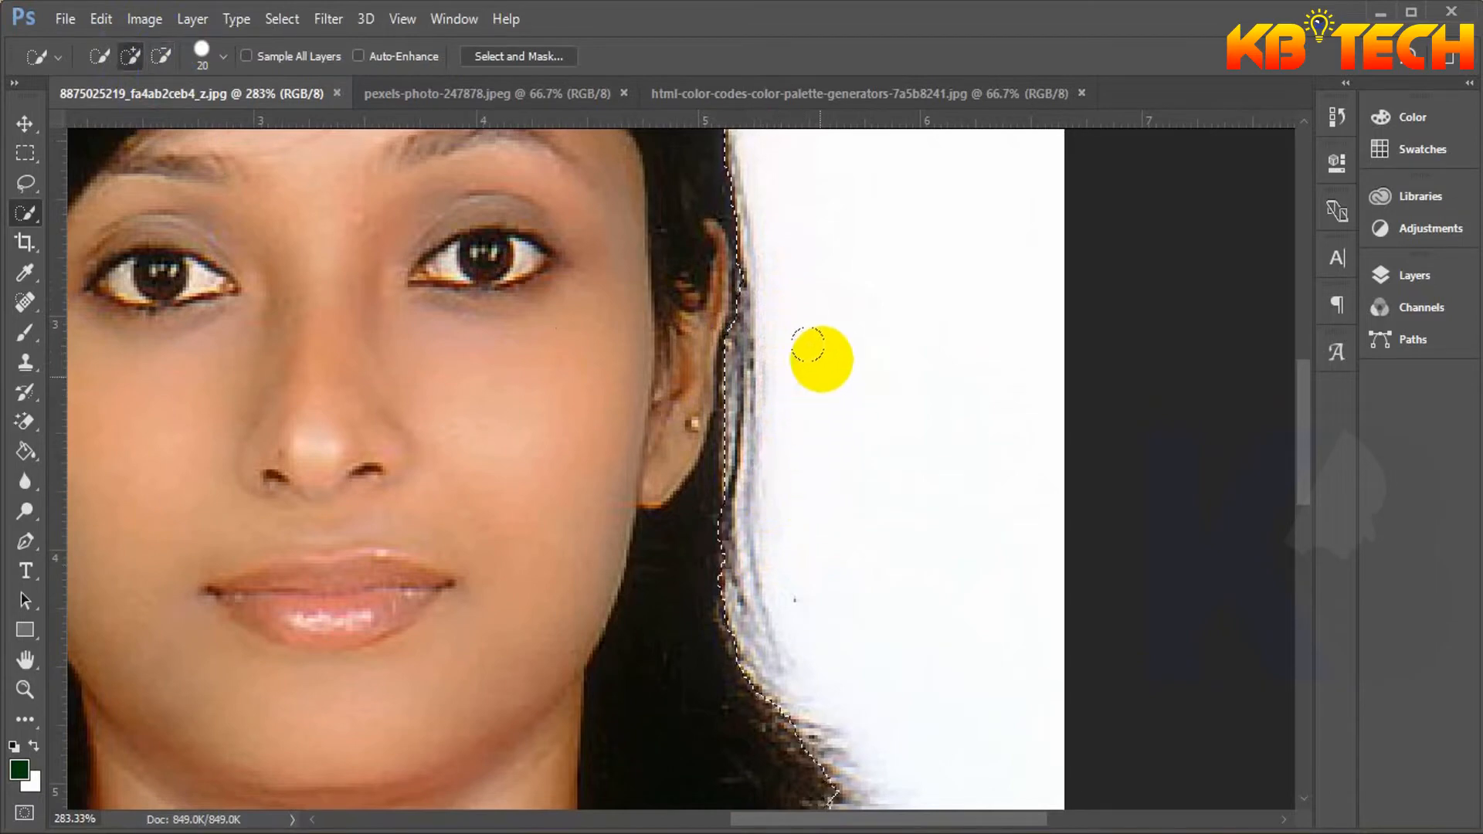
Set the Quick Selection brush size to 16 px for the hair and shoulder edge on the image's left side.
drag(695, 255, 794, 626)
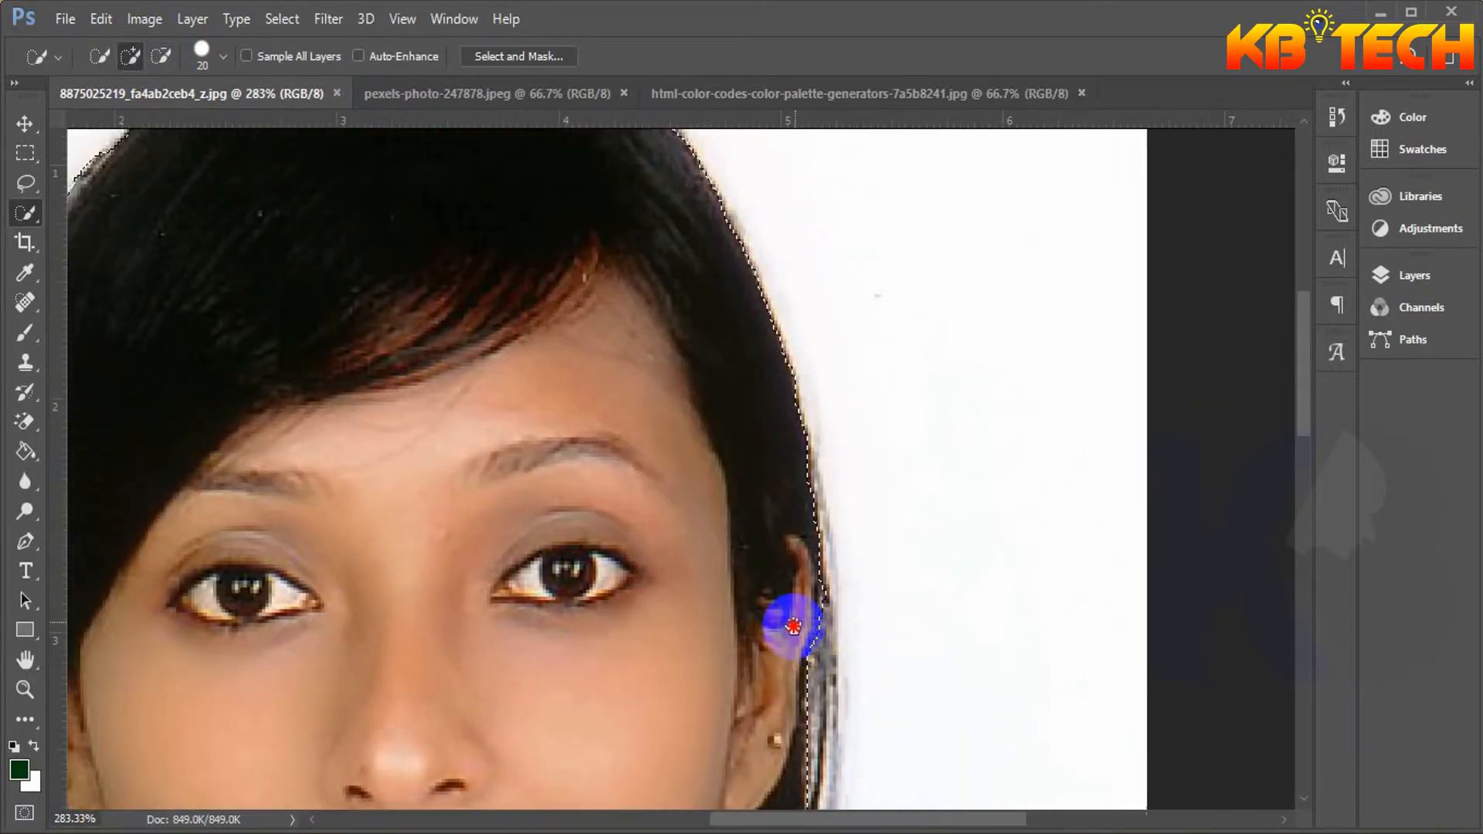
mouse_move(587, 178)
mouse_down()
mouse_move(668, 384)
mouse_move(748, 454)
mouse_up()
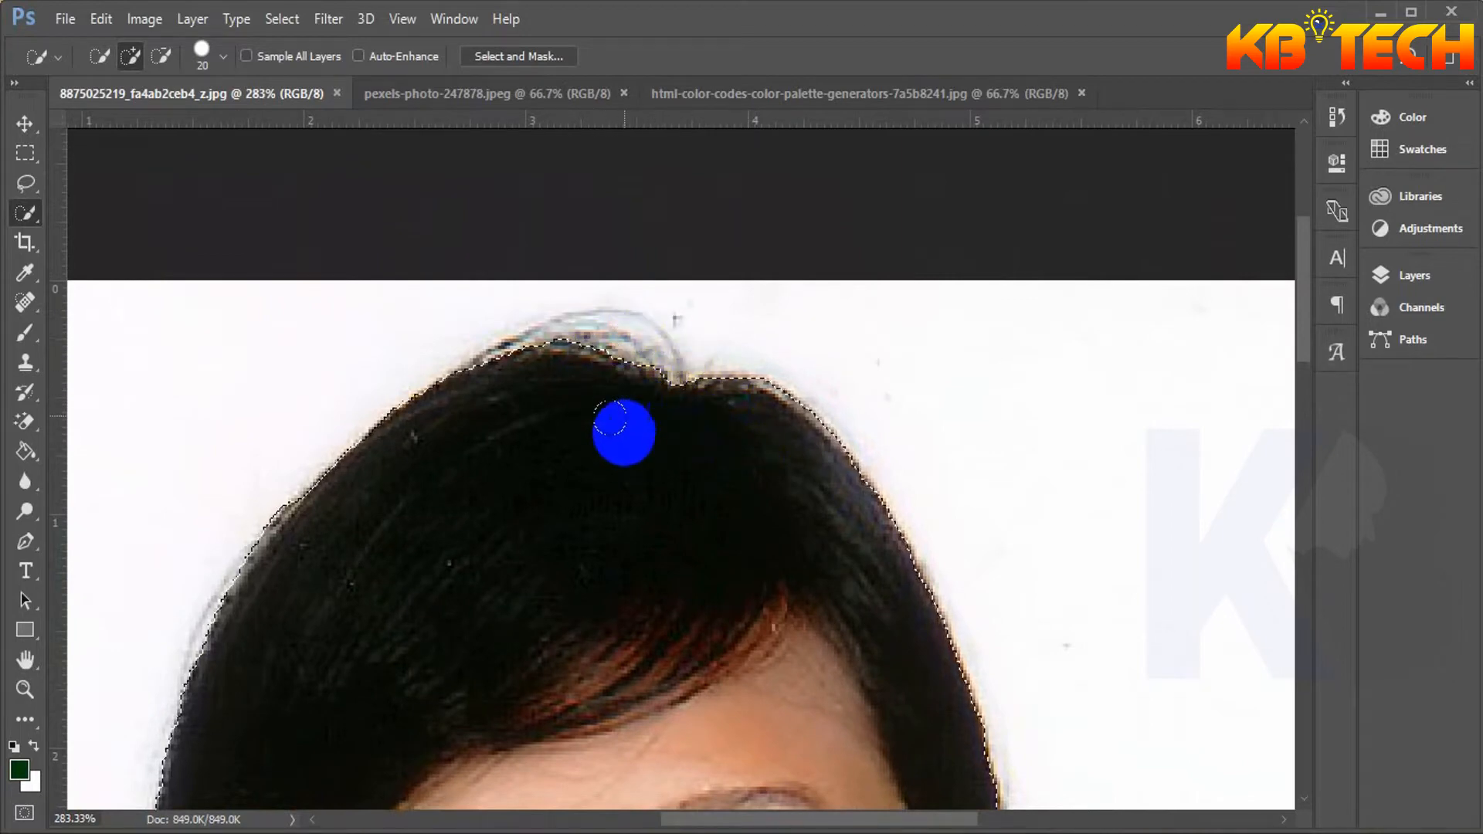
drag(528, 584, 646, 204)
drag(525, 516, 557, 258)
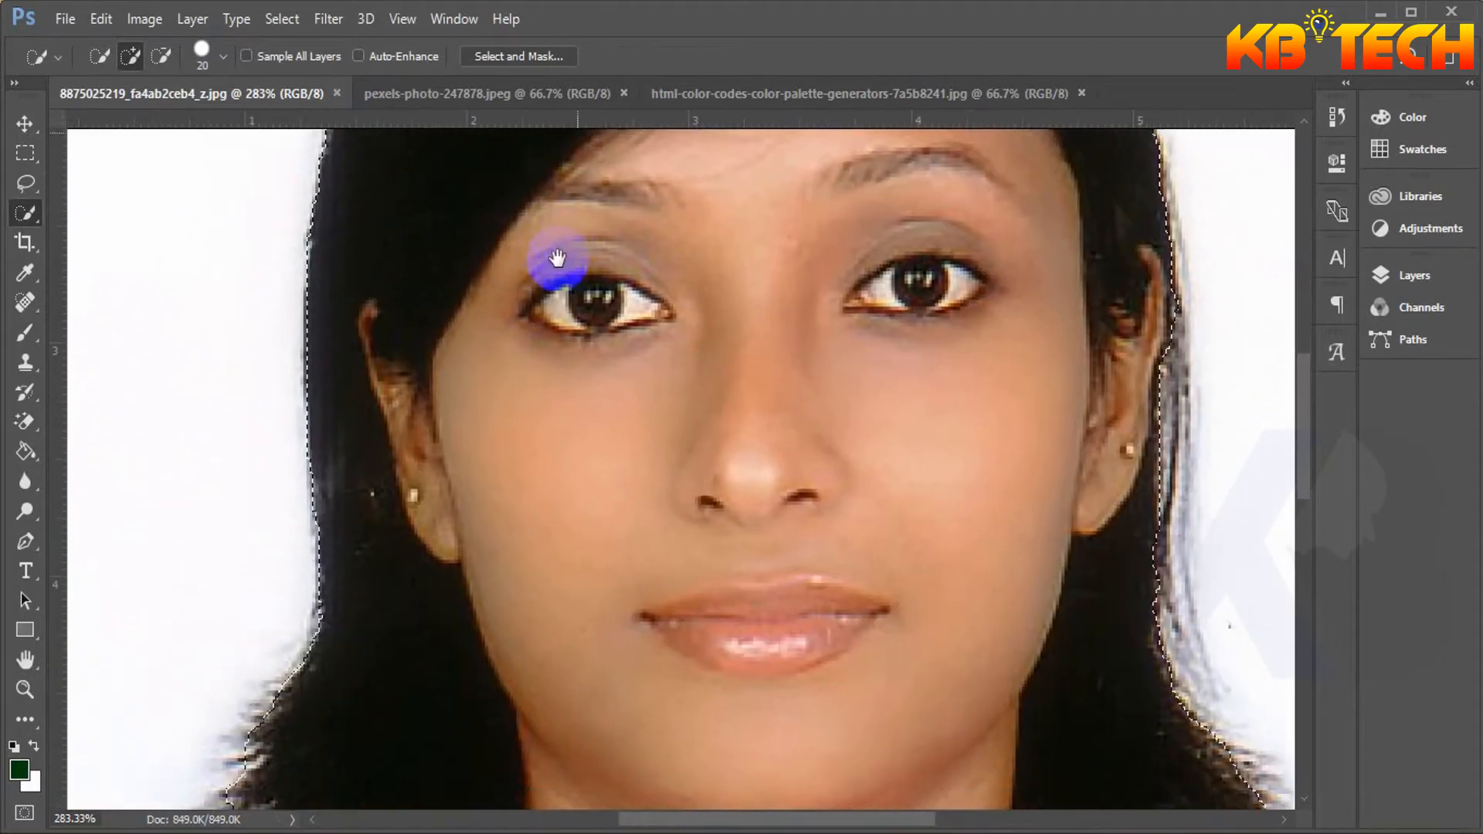
drag(502, 720, 563, 318)
drag(437, 424, 546, 391)
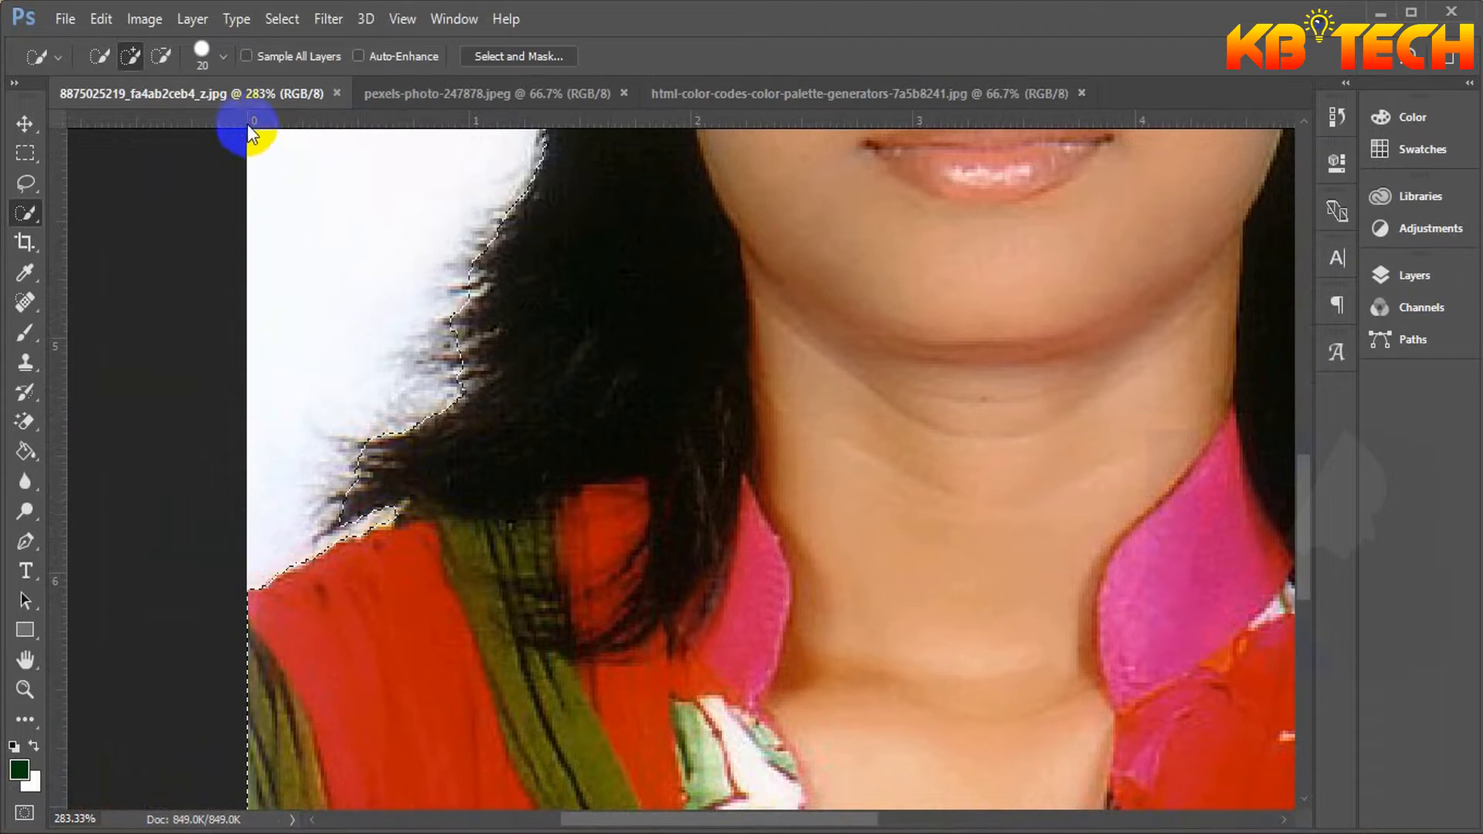
click(224, 59)
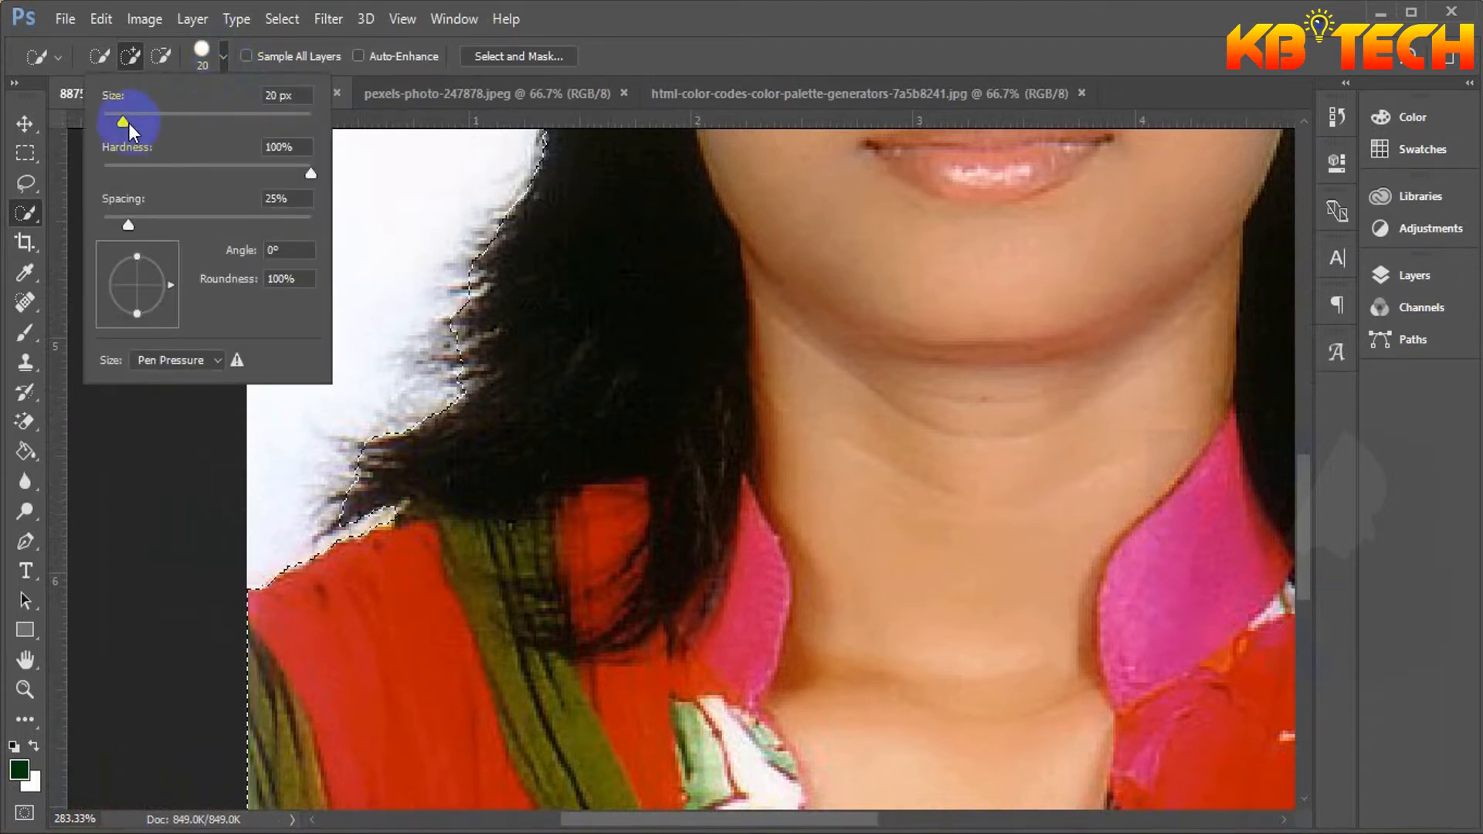
drag(119, 122, 118, 122)
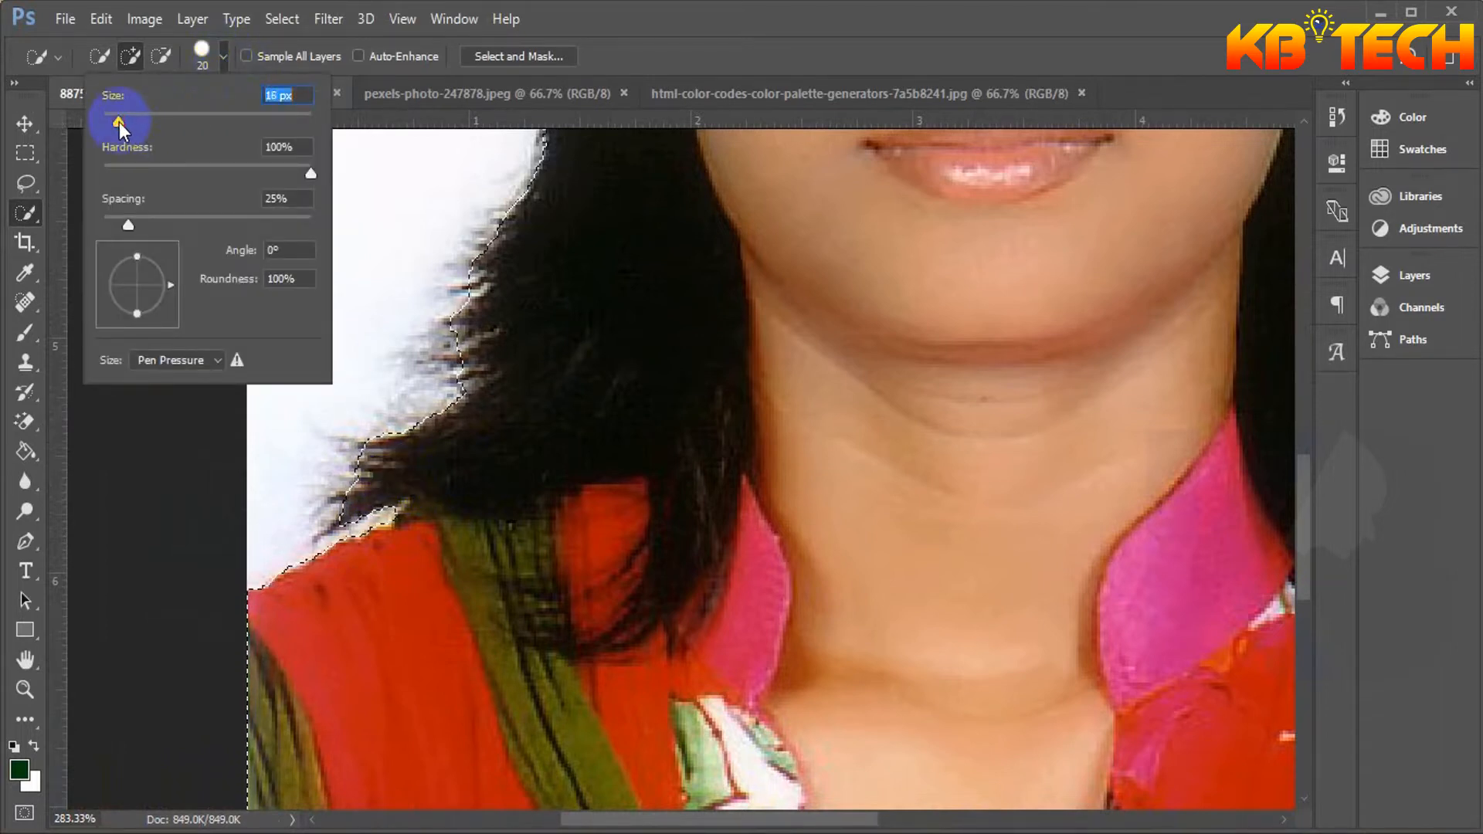
click(224, 57)
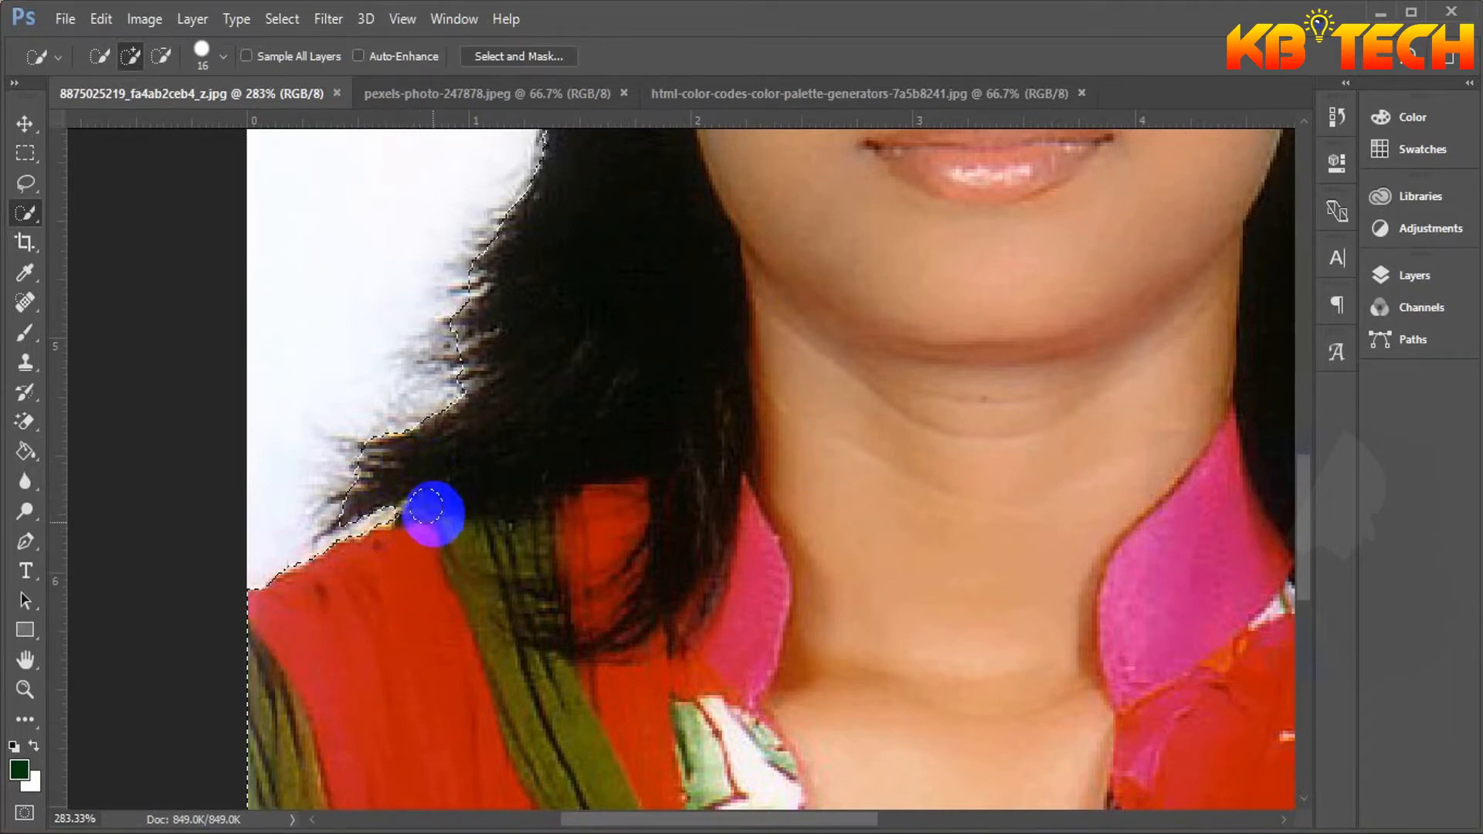
Examine the selection outline around the woman's clothing, hair and head for missed areas.
scroll(546, 520, down, 5)
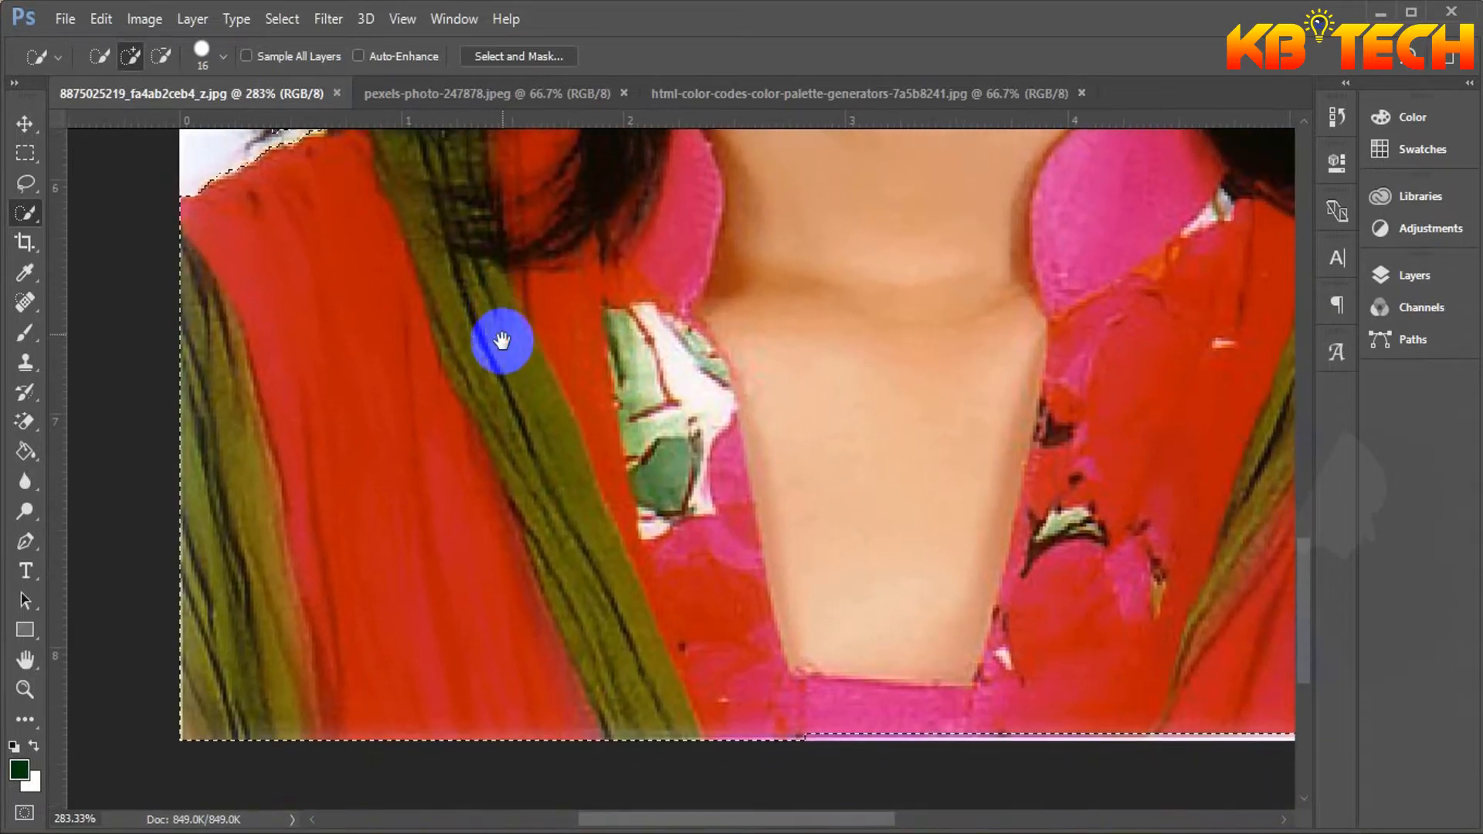
drag(421, 592, 135, 826)
mouse_move(648, 595)
mouse_down()
mouse_move(569, 319)
mouse_move(645, 563)
mouse_move(618, 463)
mouse_move(639, 341)
mouse_move(622, 642)
mouse_up()
drag(625, 362, 631, 590)
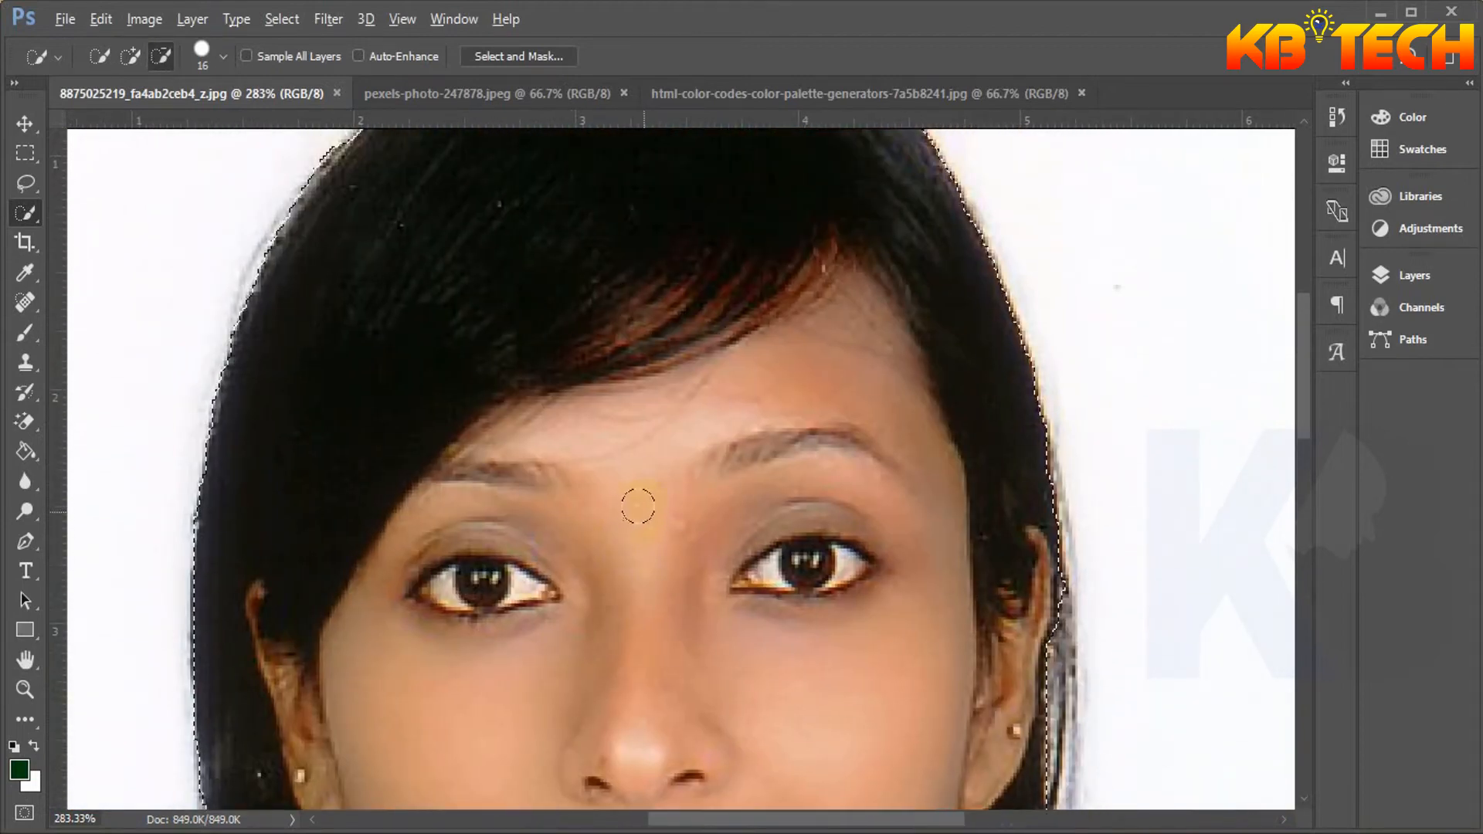
scroll(648, 517, down, 3)
scroll(649, 516, down, 1)
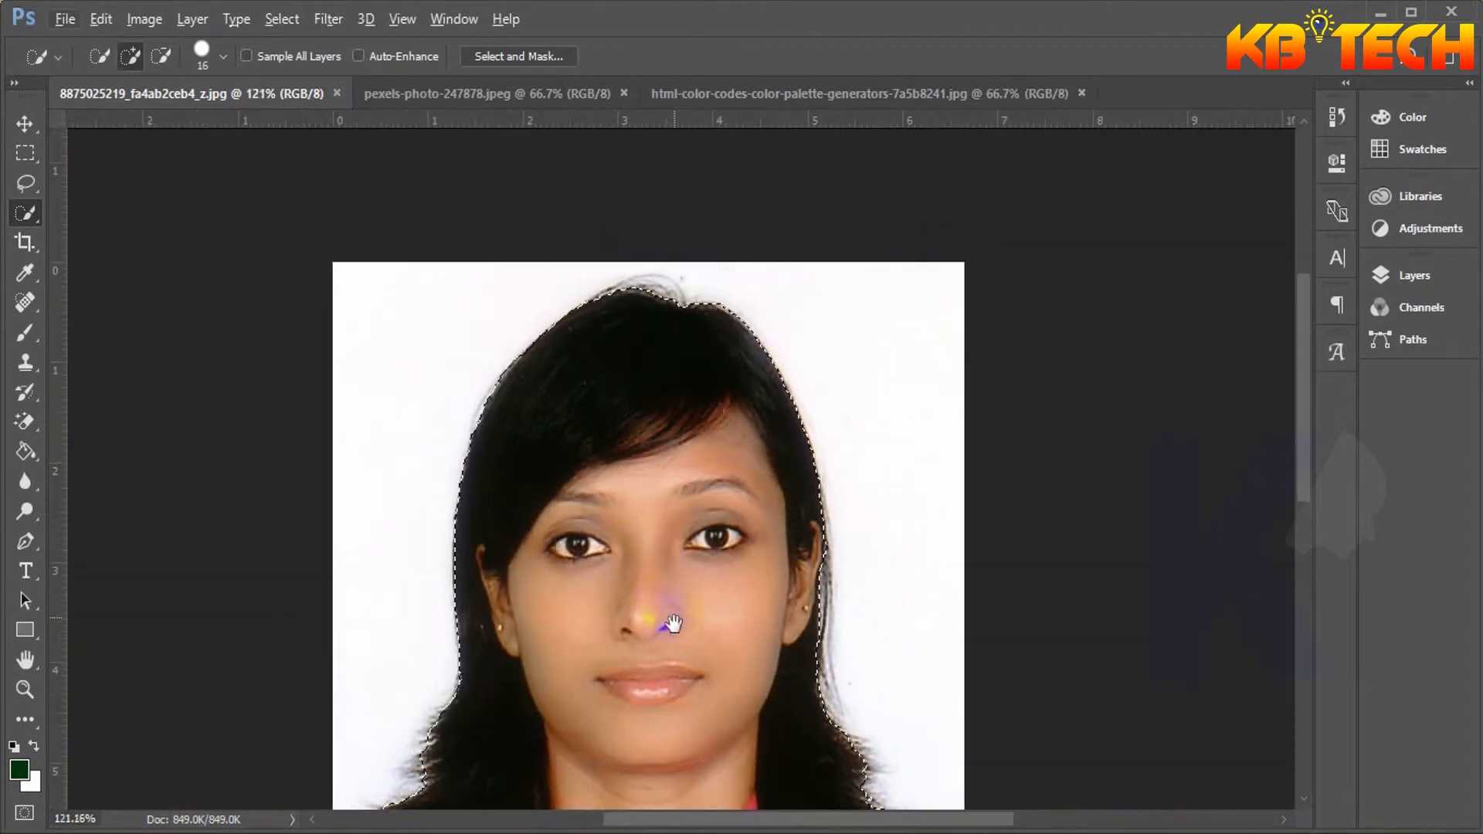
mouse_move(656, 610)
mouse_down()
mouse_move(656, 510)
mouse_move(686, 476)
mouse_up()
scroll(687, 492, down, 2)
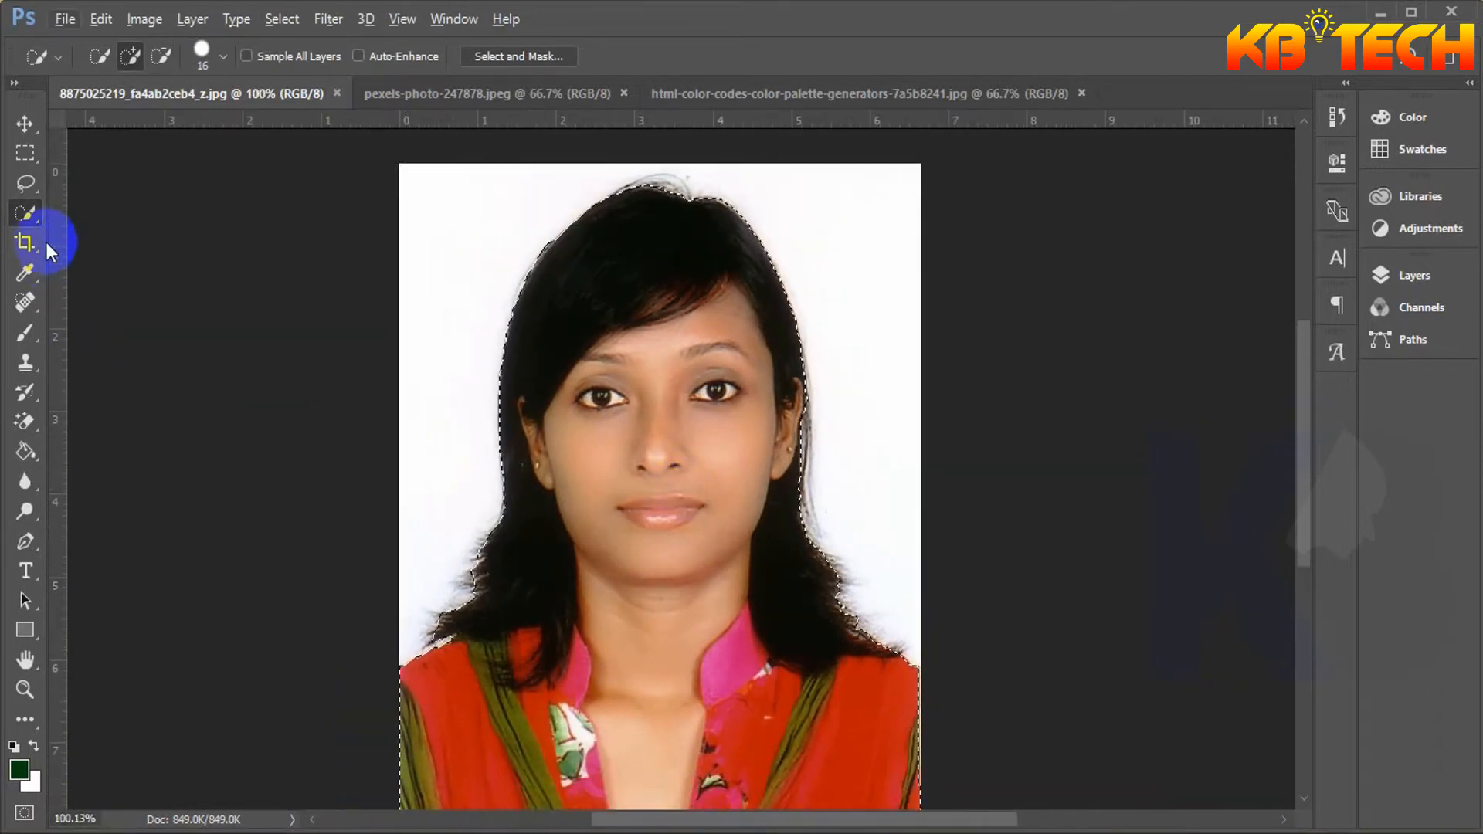
mouse_move(33, 216)
mouse_down()
mouse_move(109, 228)
mouse_move(90, 218)
mouse_up()
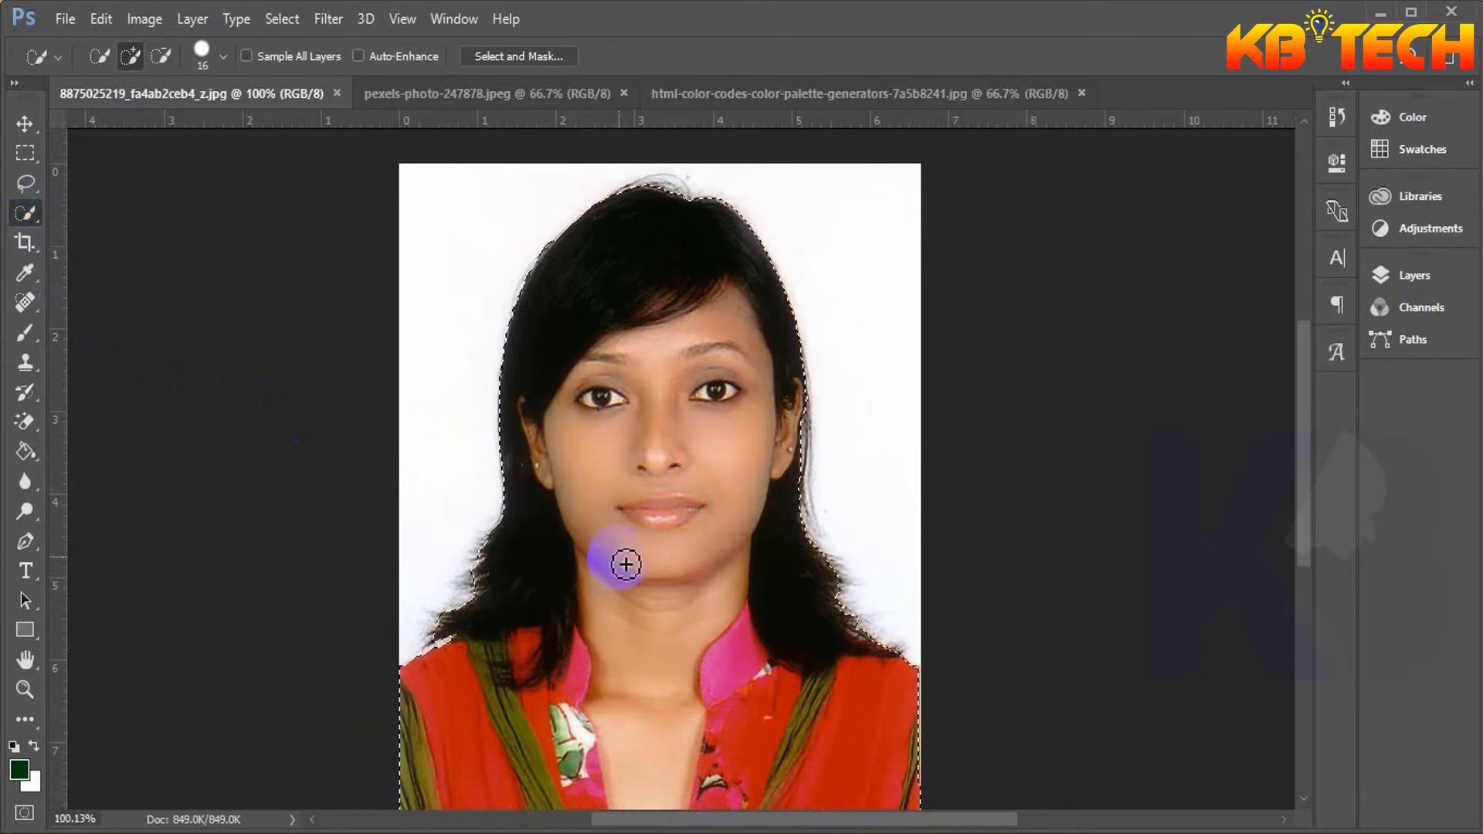
Try filling the selected woman with black in Normal mode at 100% opacity, and undo the fill.
key(i)
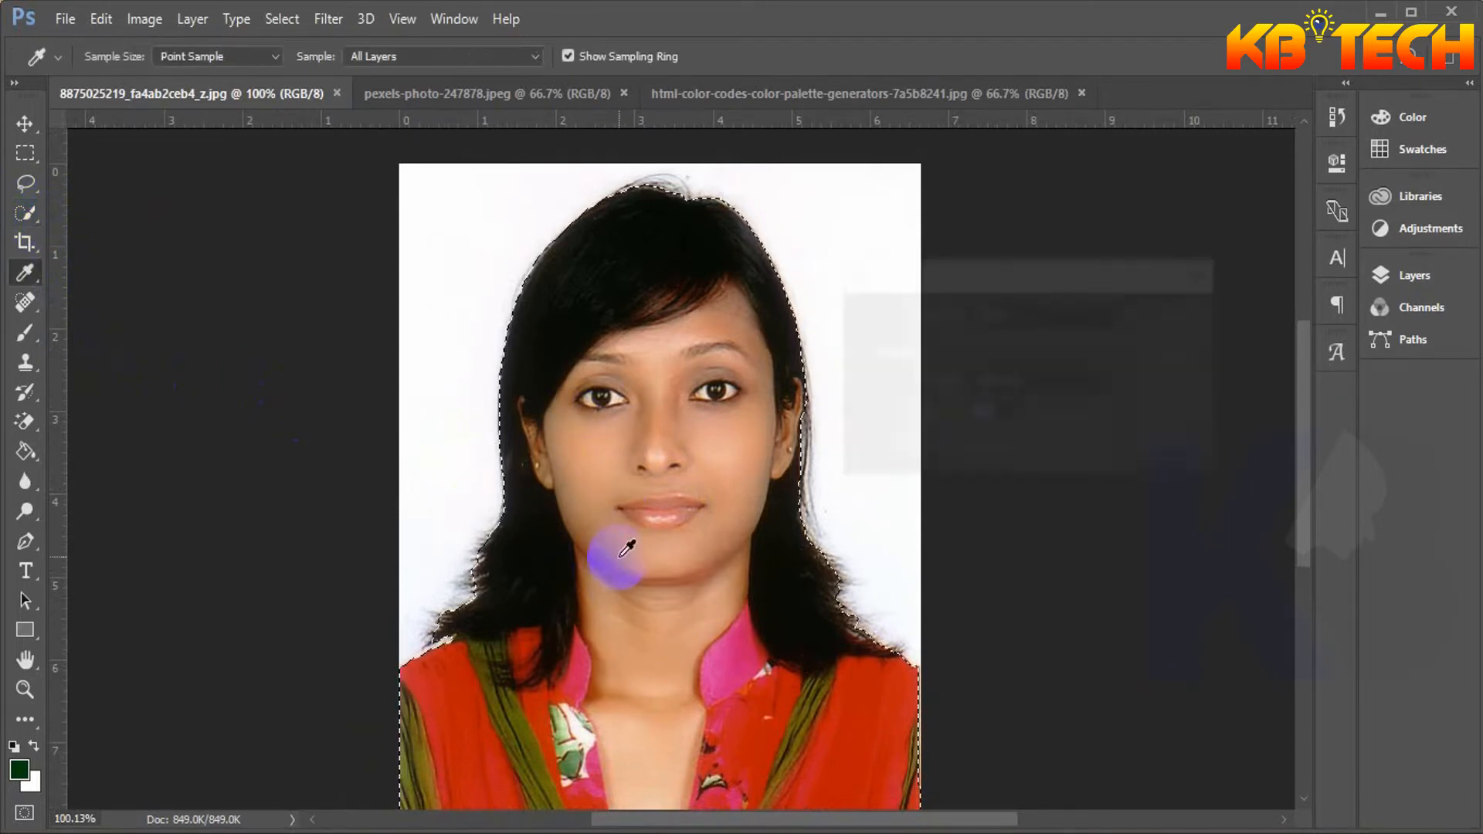
key(shift+F5)
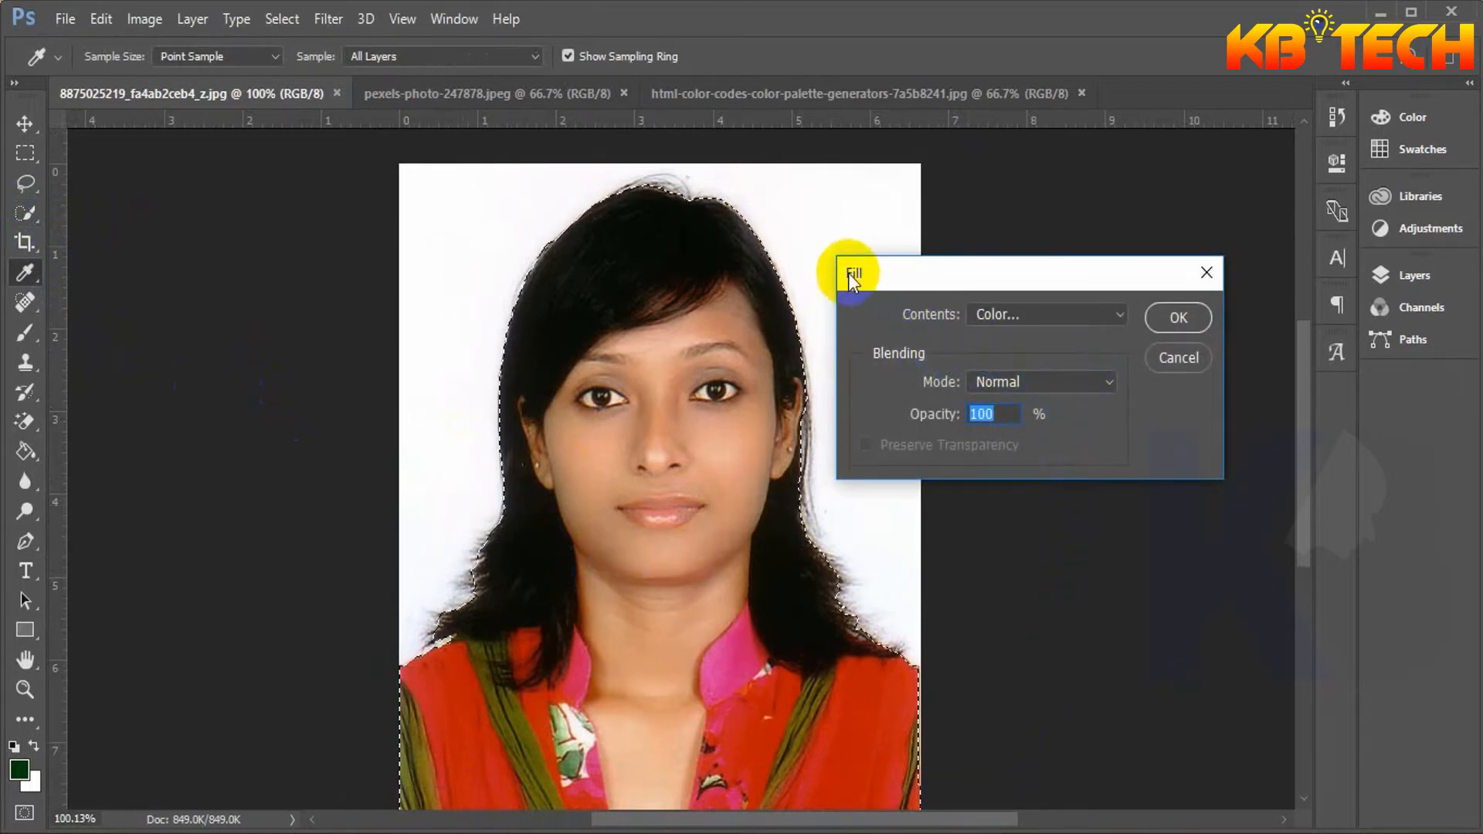
click(1092, 317)
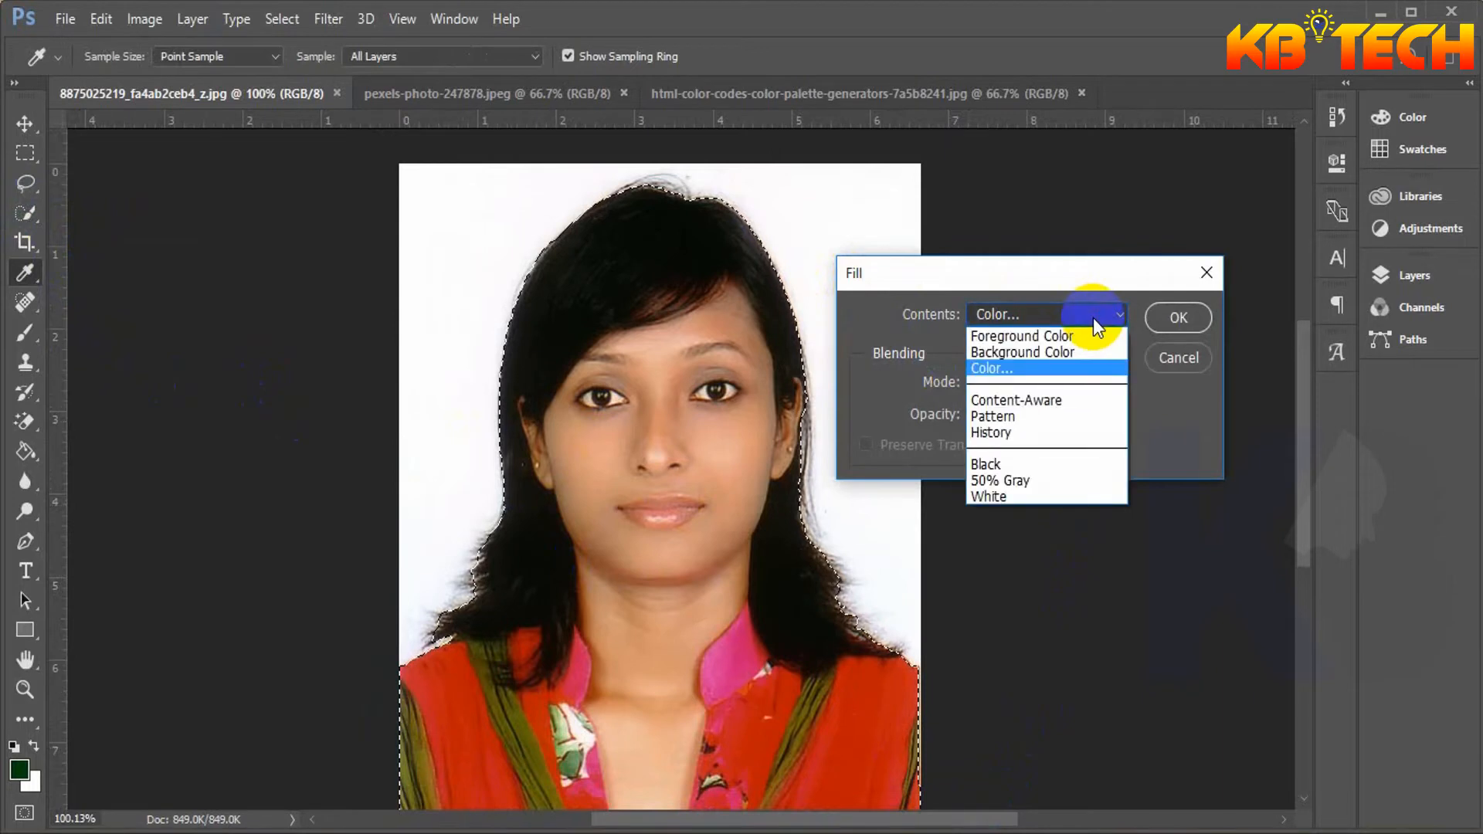
click(1004, 465)
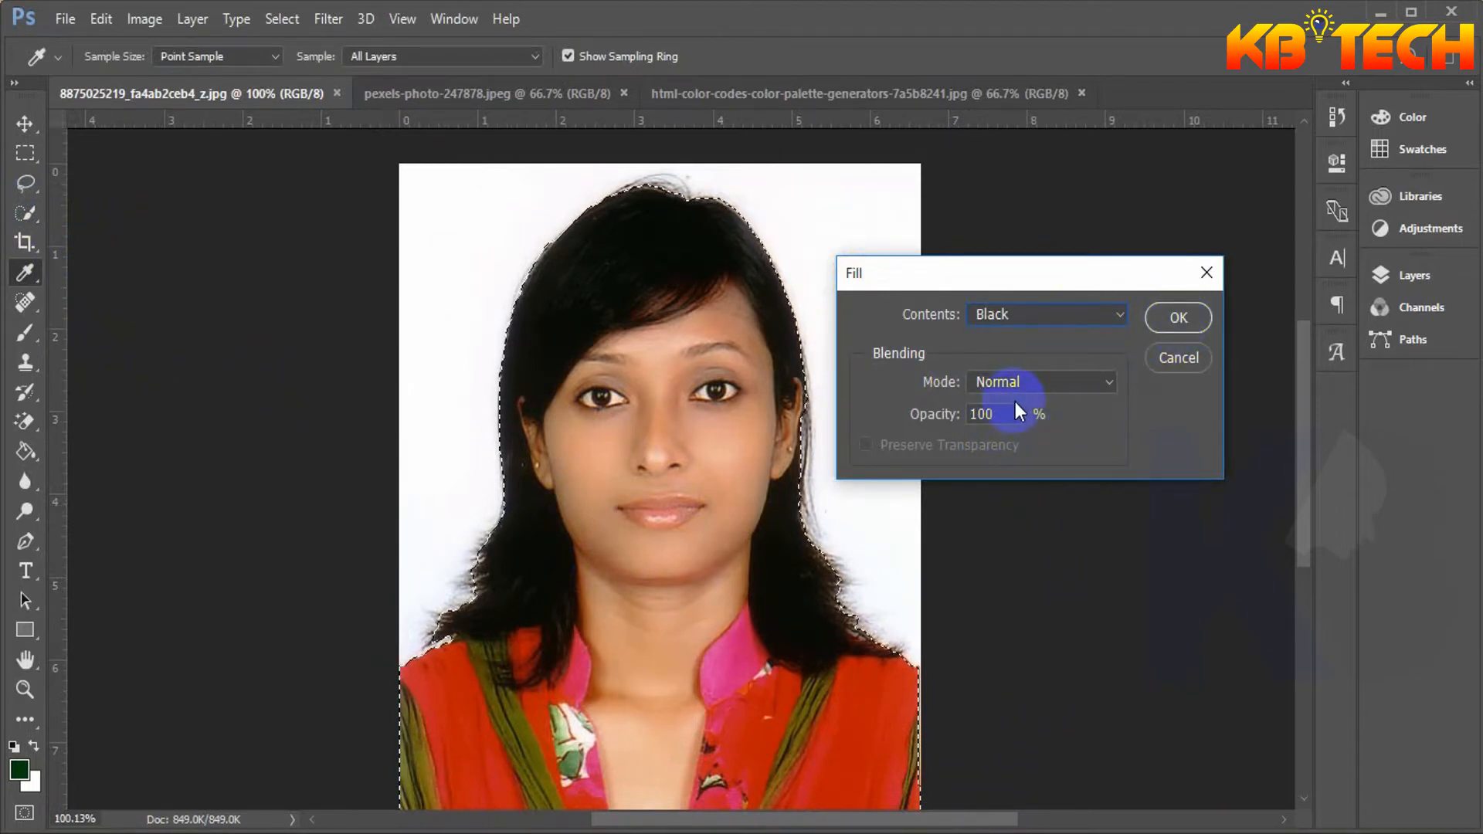
click(1179, 318)
key(w)
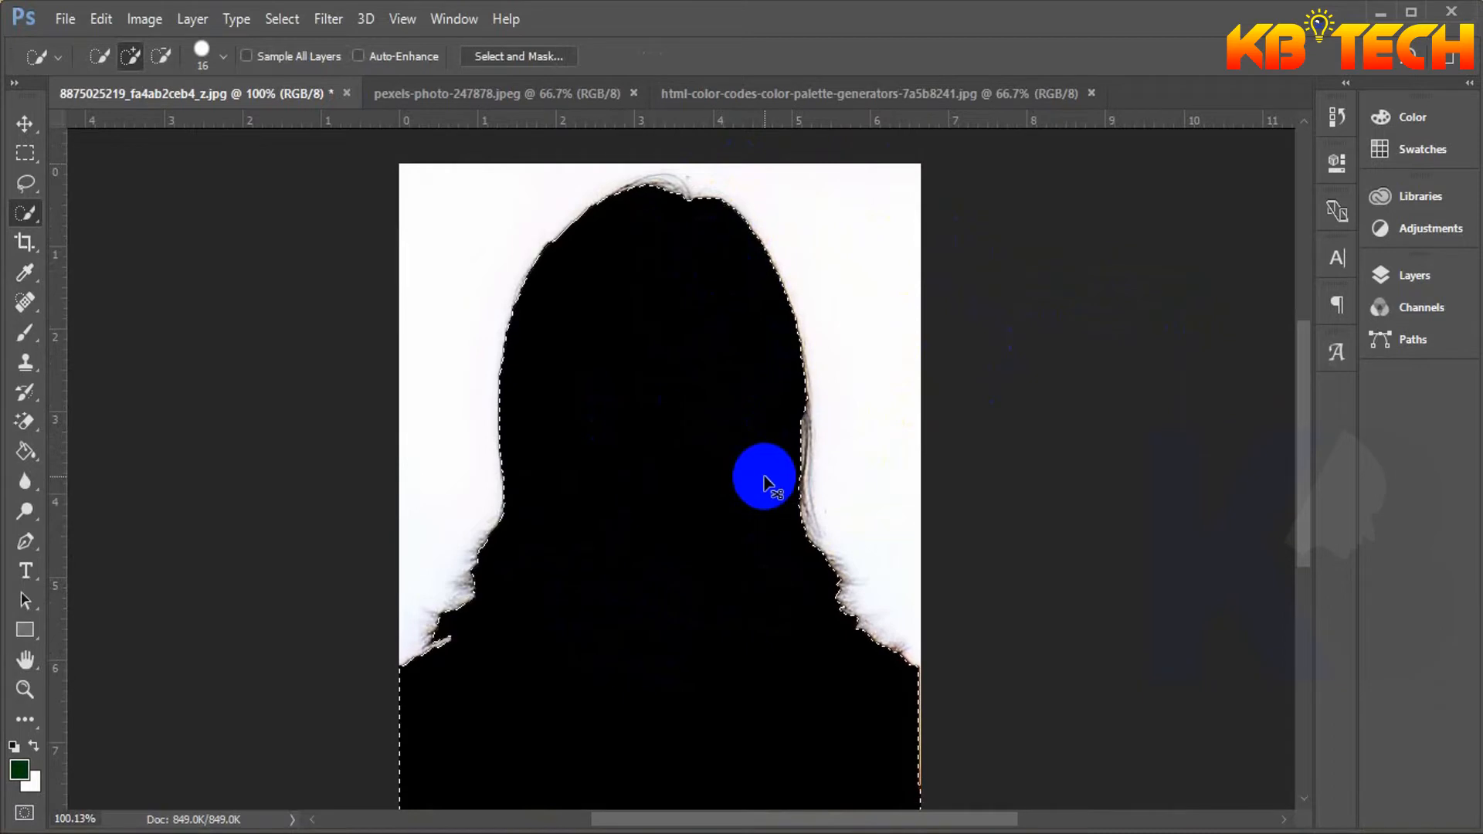
key(ctrl+z)
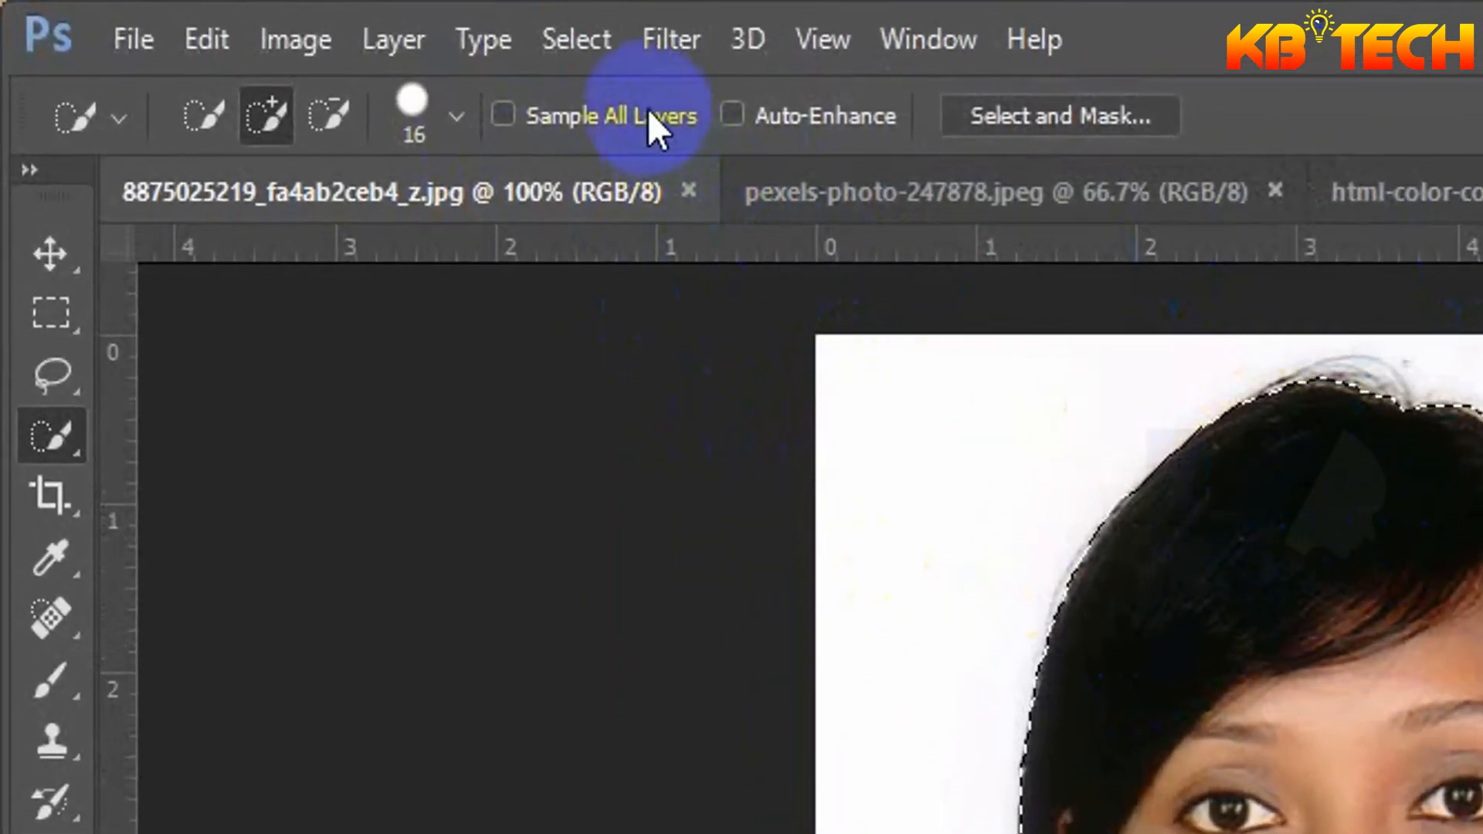
Invert the selection to select the white background instead of the woman.
click(578, 39)
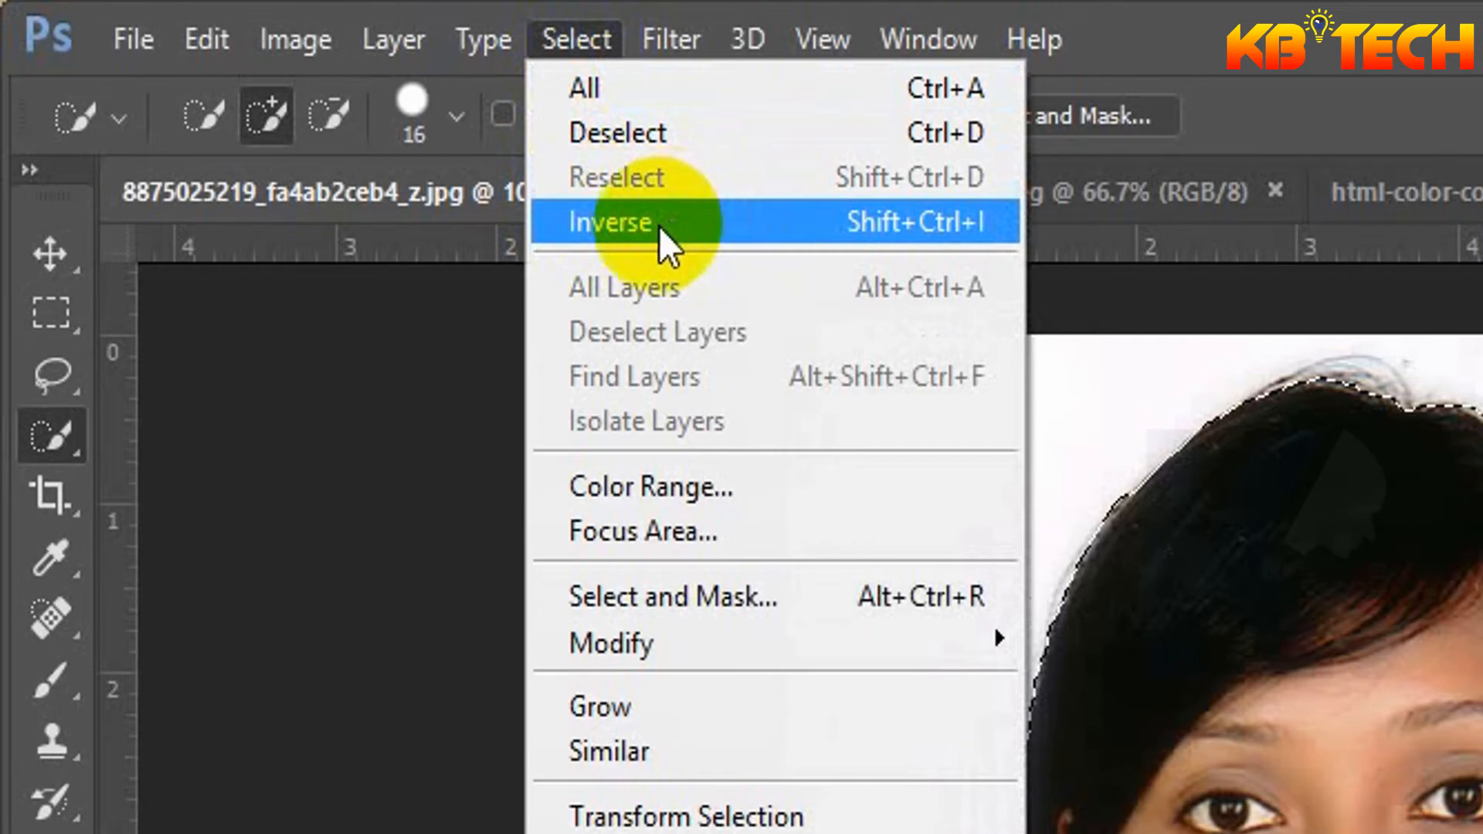
click(869, 230)
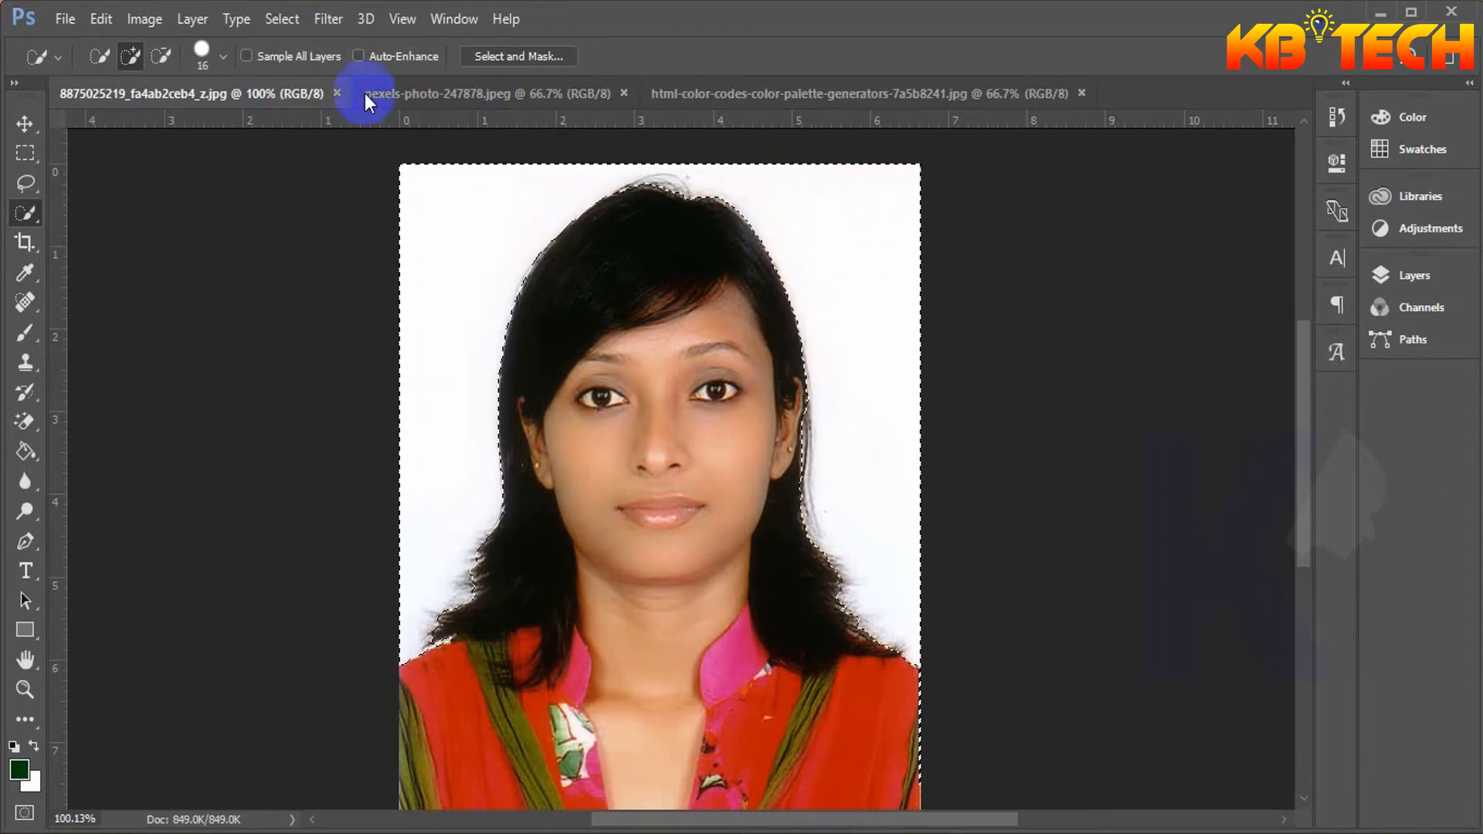
Fill the selected background behind the woman with black at 100% opacity in Normal mode.
click(96, 22)
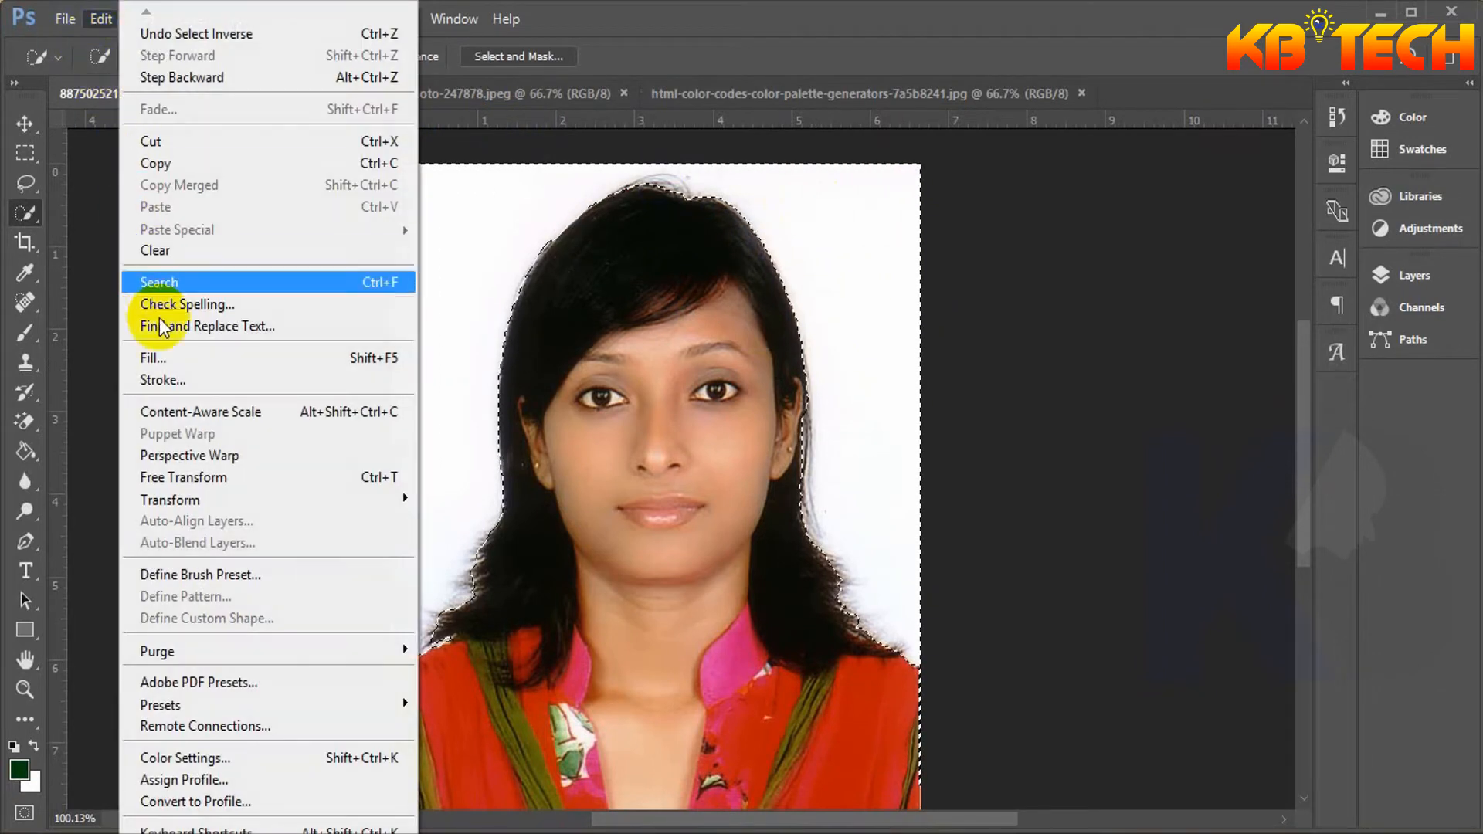
click(189, 363)
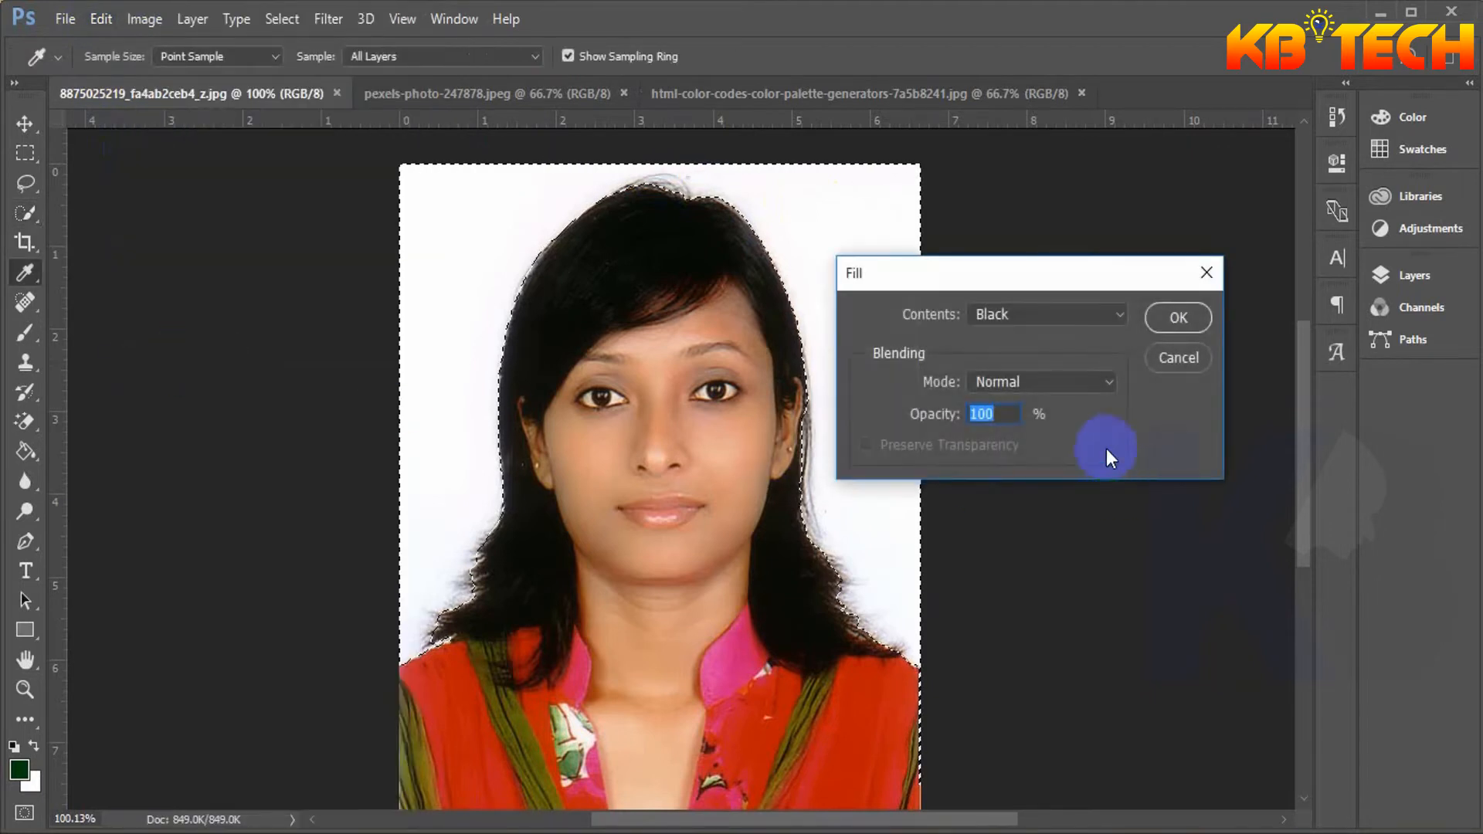
key(w)
click(1189, 315)
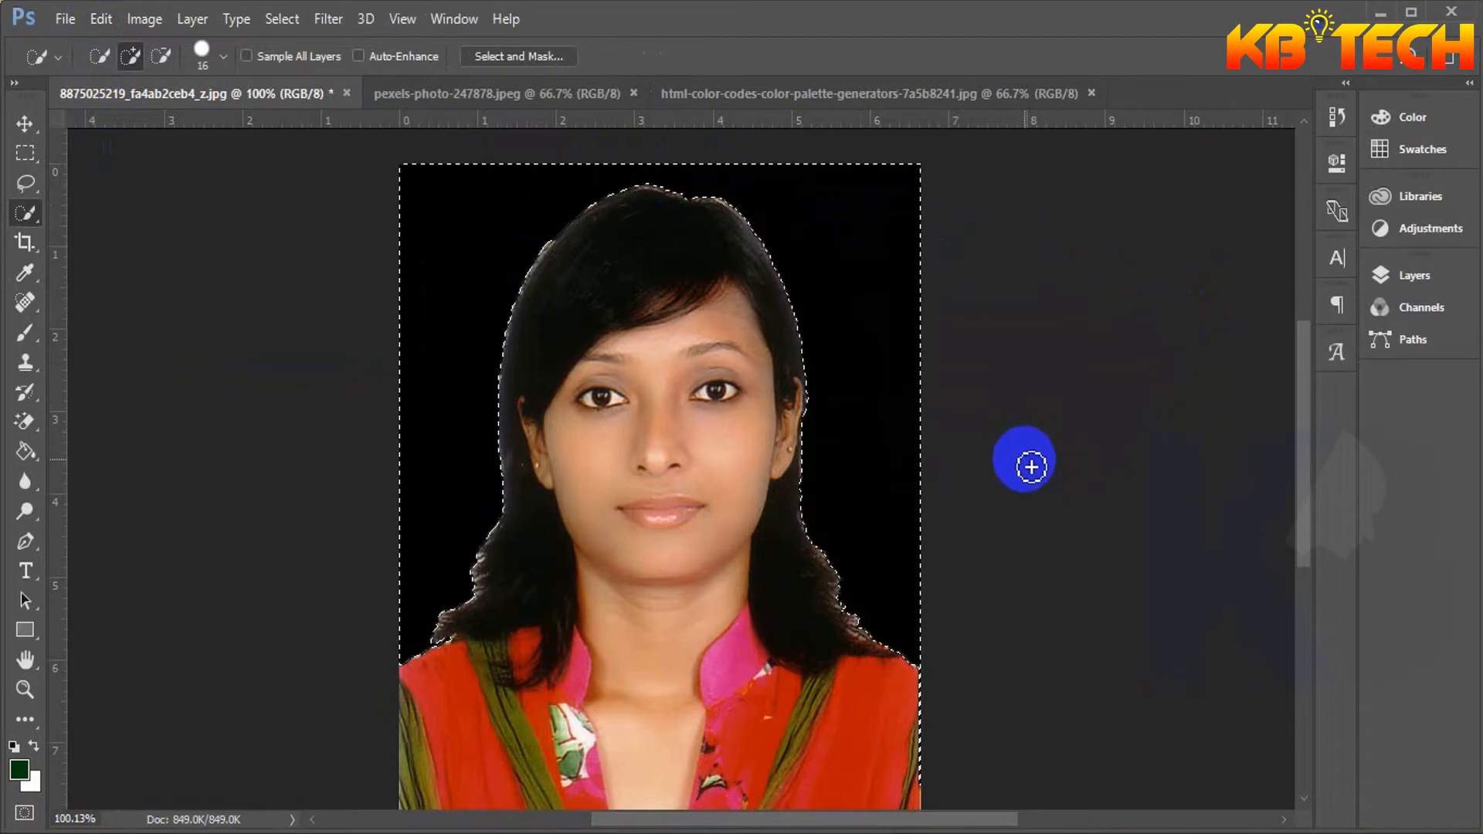
scroll(930, 502, down, 3)
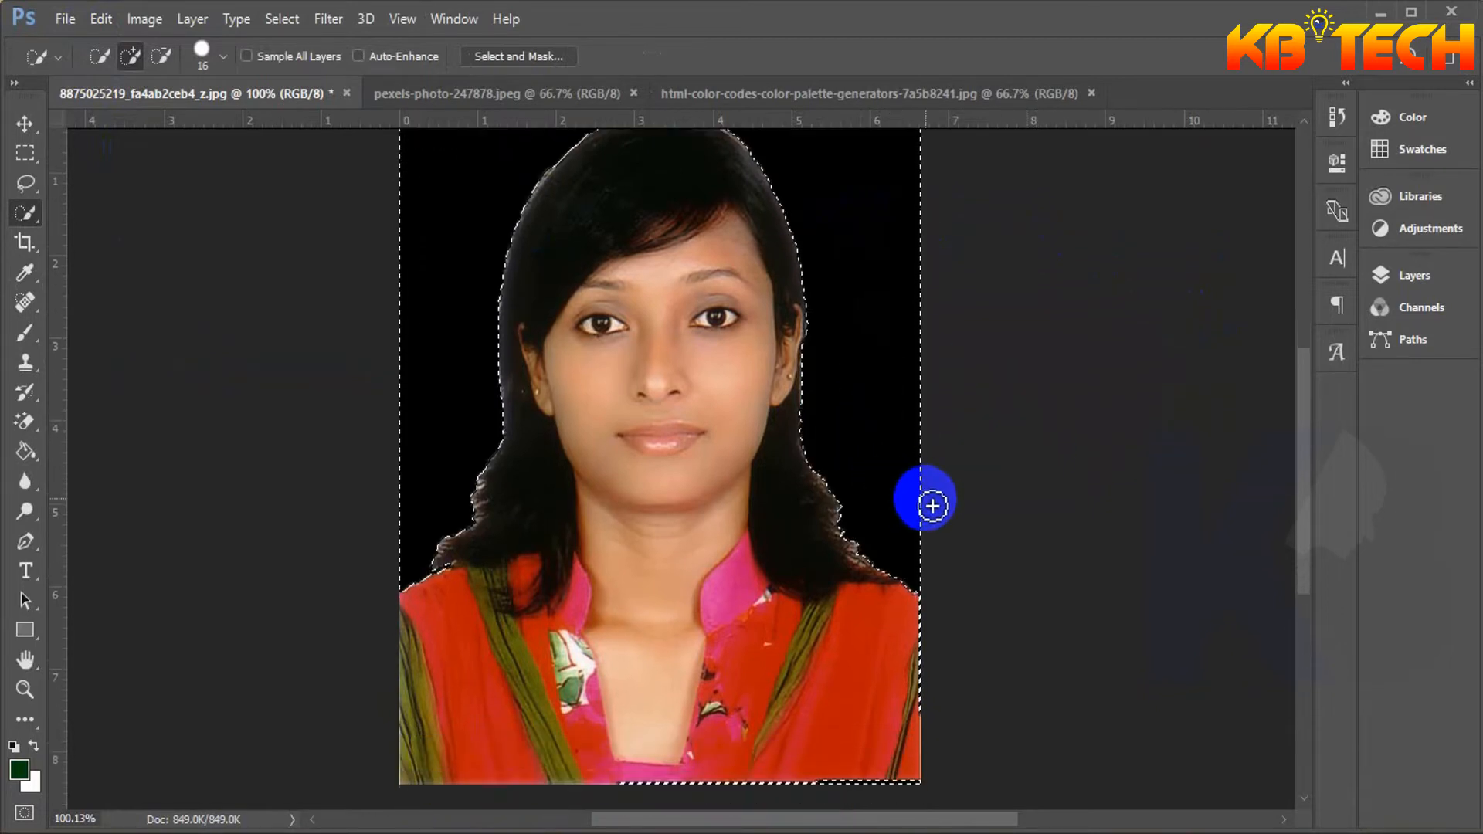
scroll(934, 510, up, 2)
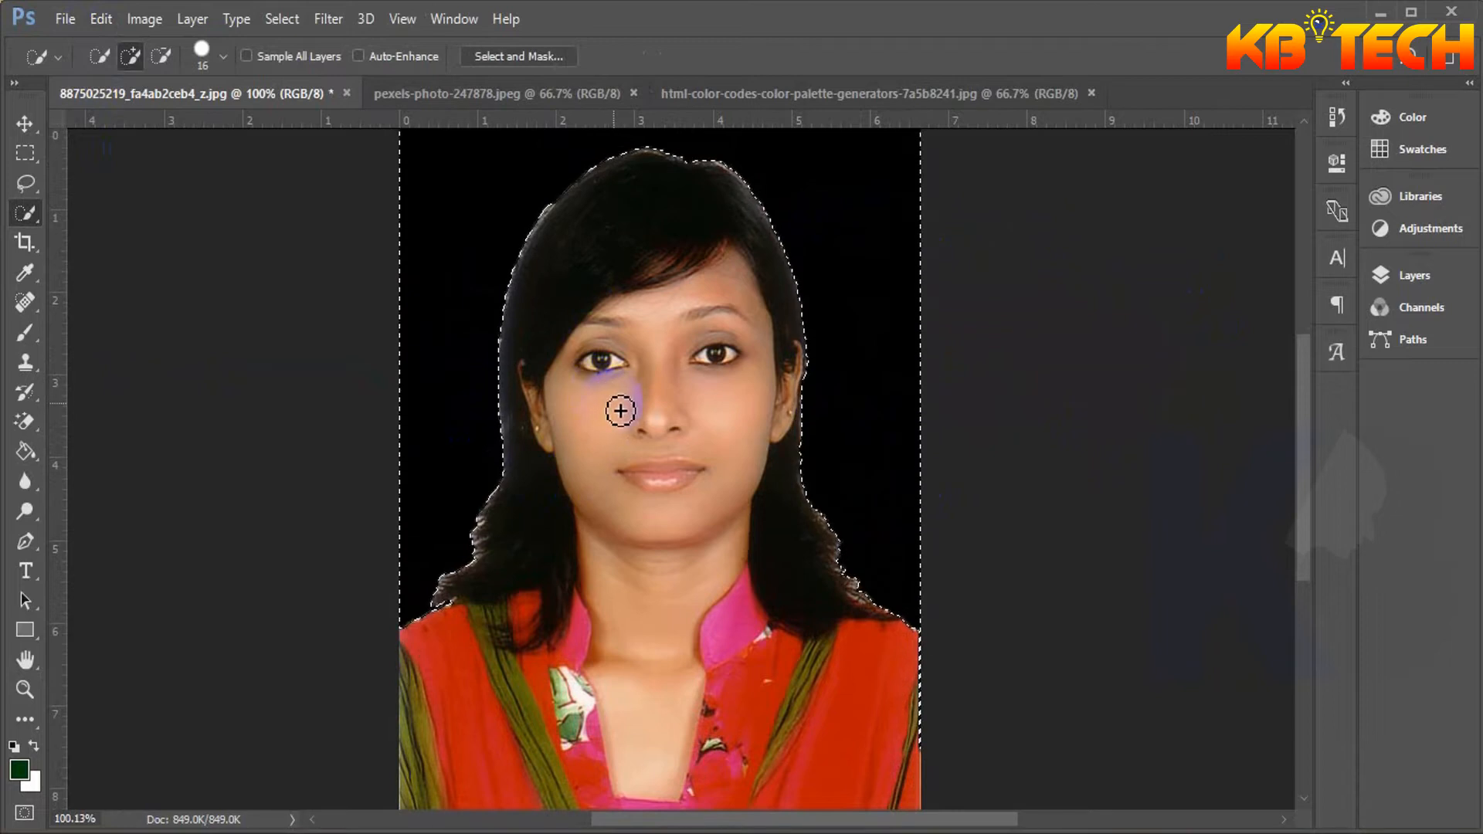
Fill the selected background with the custom cyan colour 00fffc in Normal mode at 100% opacity.
click(99, 20)
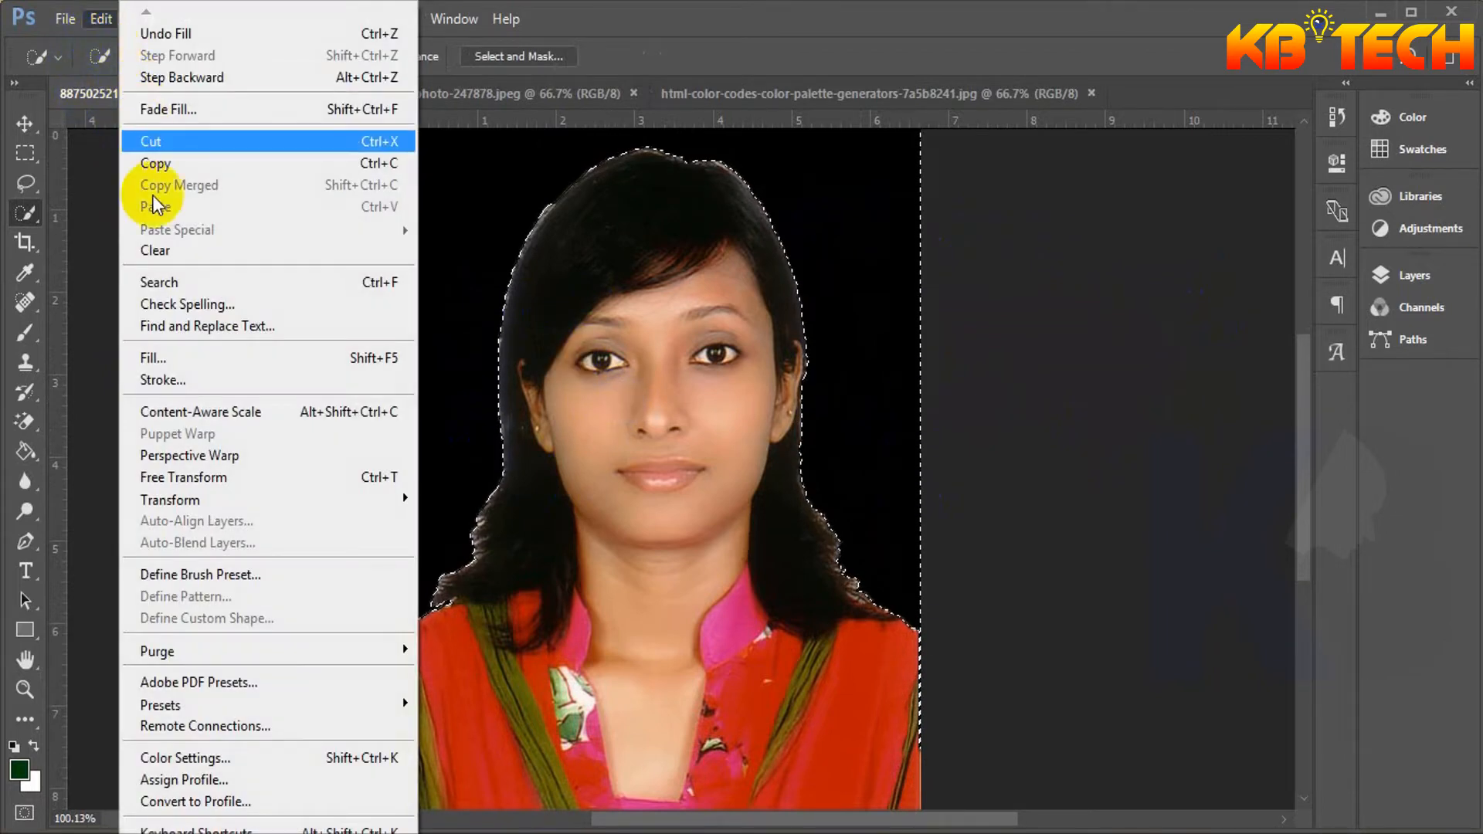
click(154, 360)
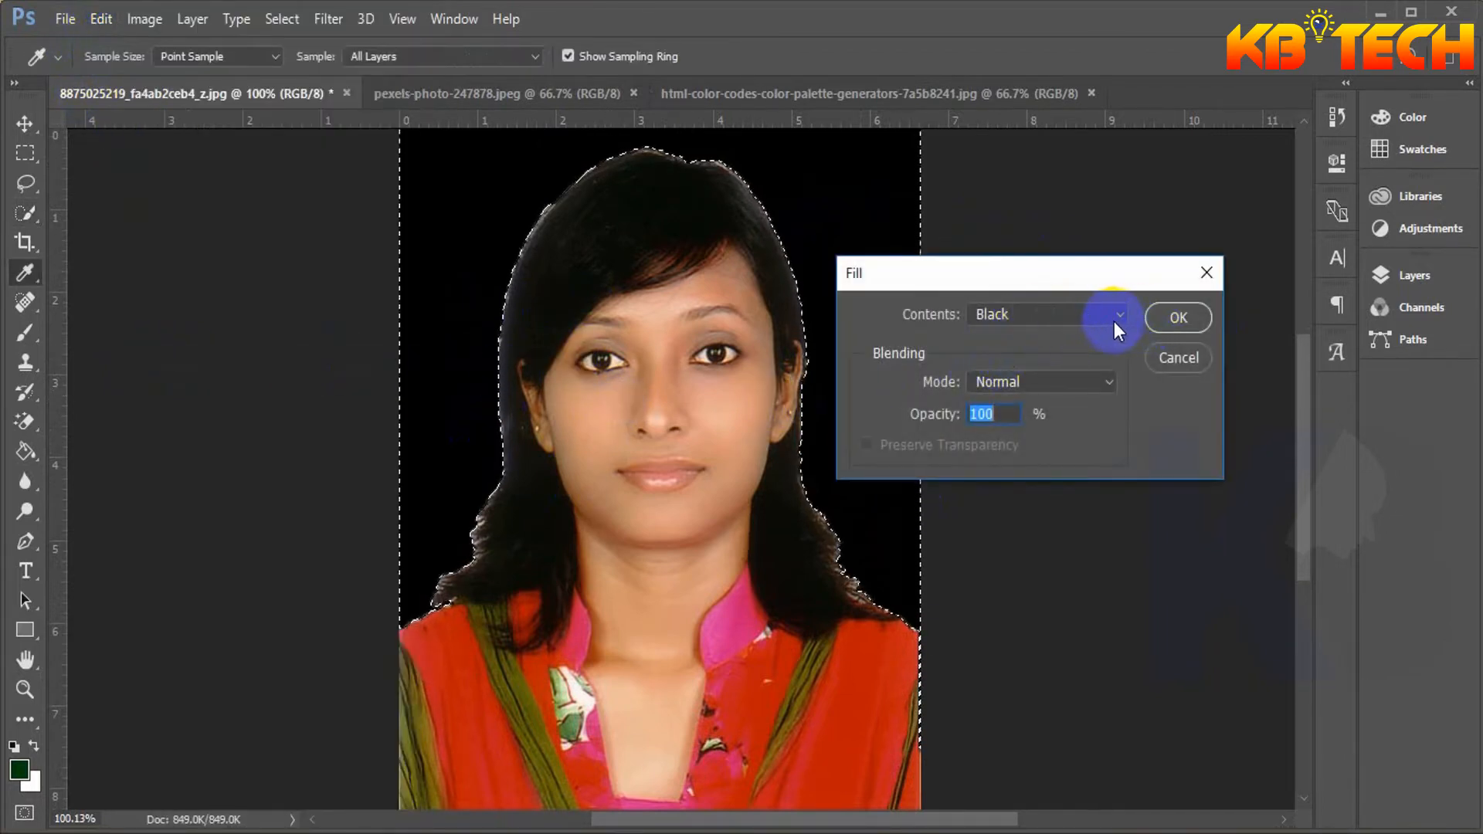
click(1114, 323)
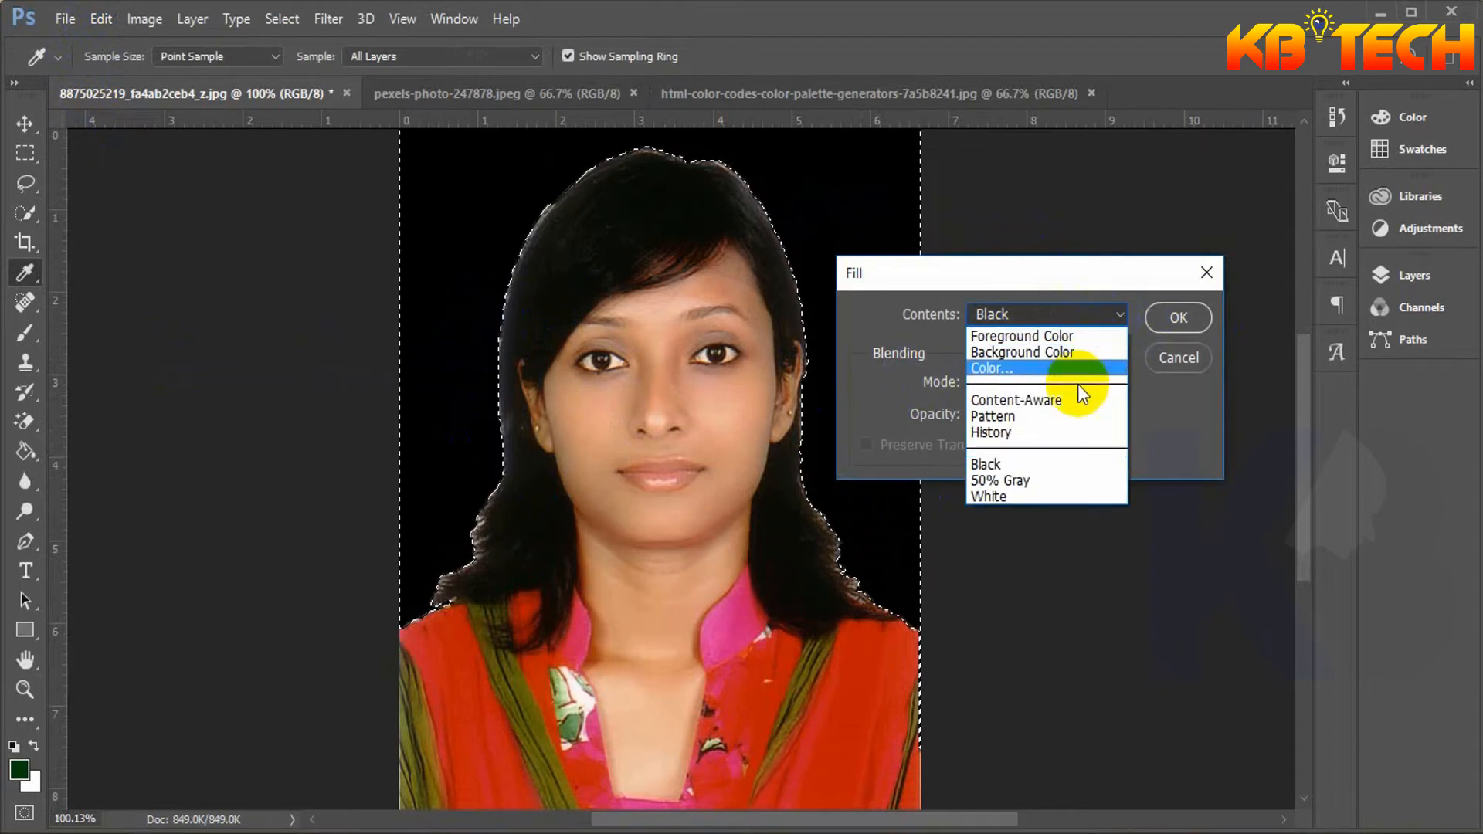
click(1010, 373)
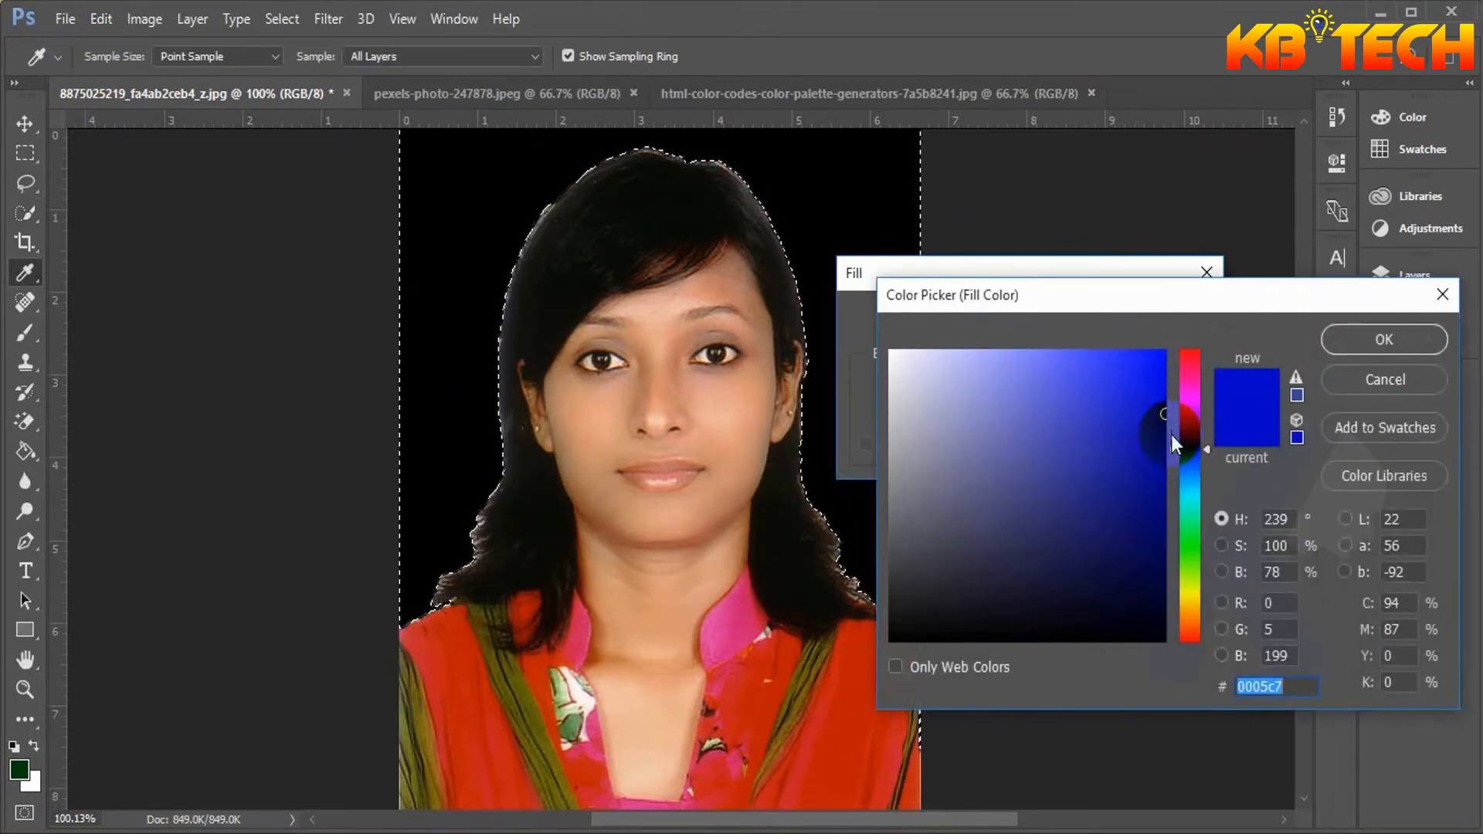
click(1192, 498)
drag(1154, 394, 1168, 347)
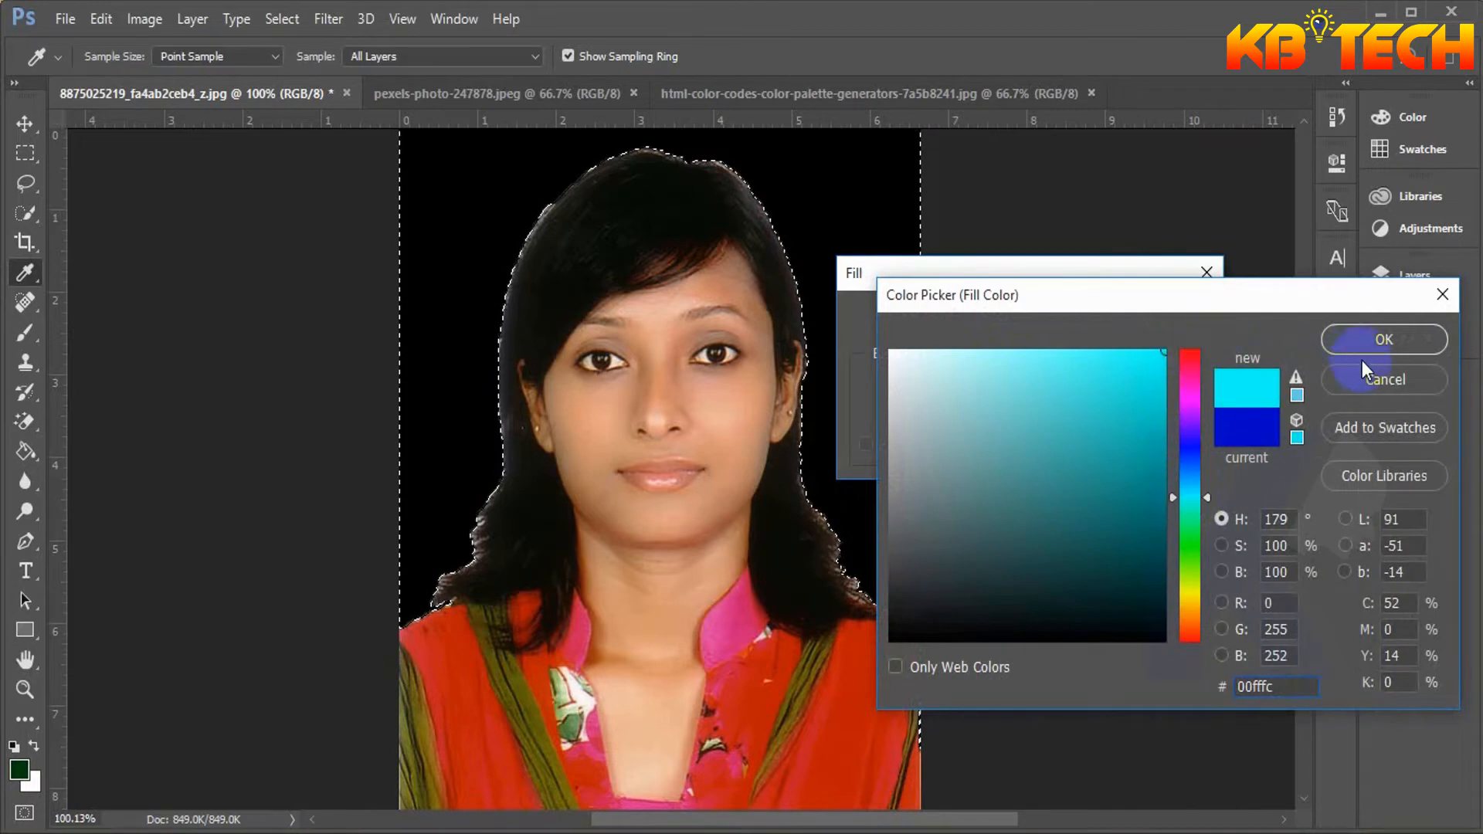
click(1389, 345)
click(1179, 319)
key(w)
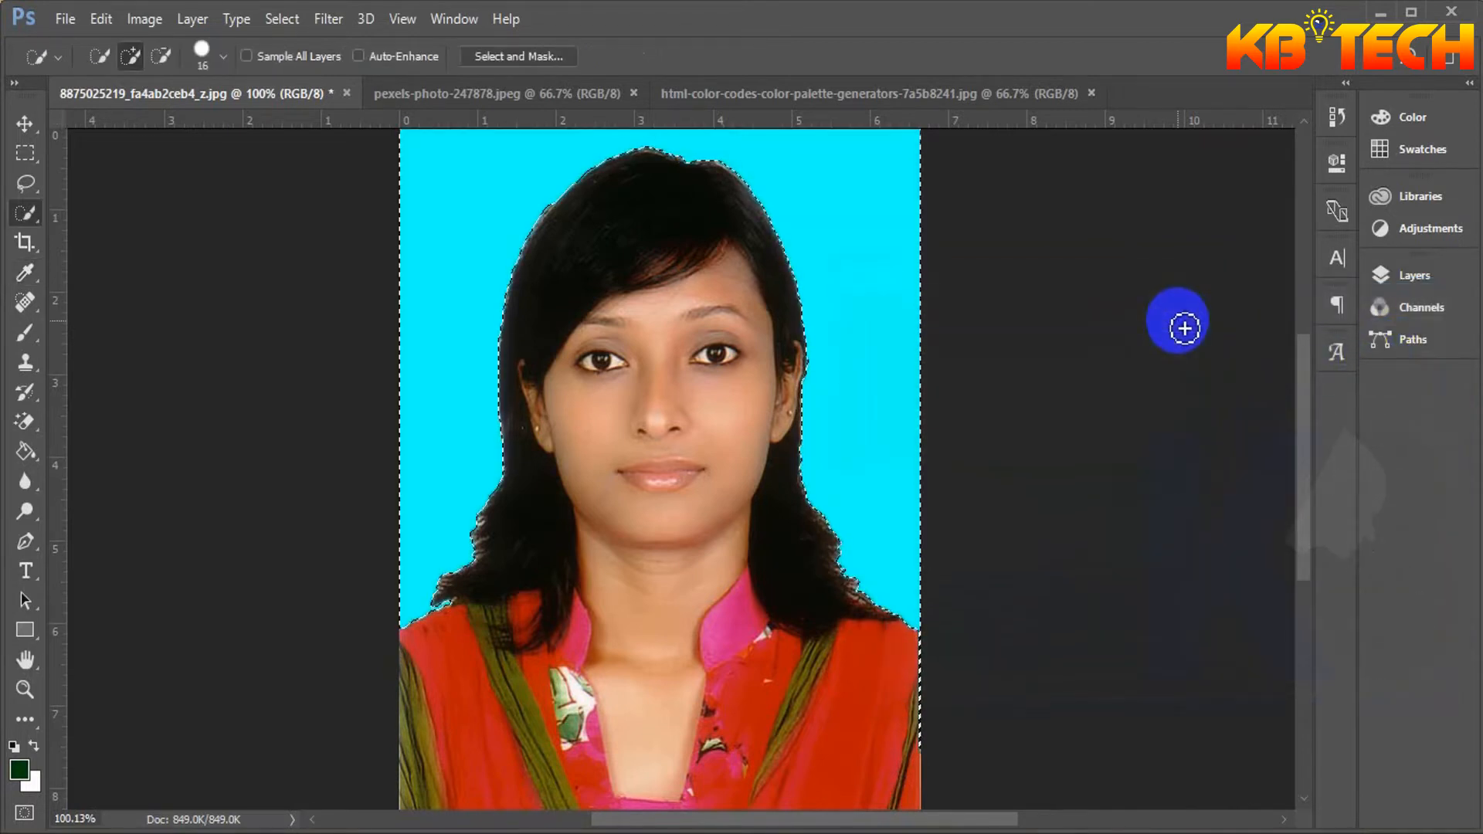
Deselect the cyan background and activate the Move tool to check the finished portrait.
drag(666, 546, 699, 549)
click(1008, 711)
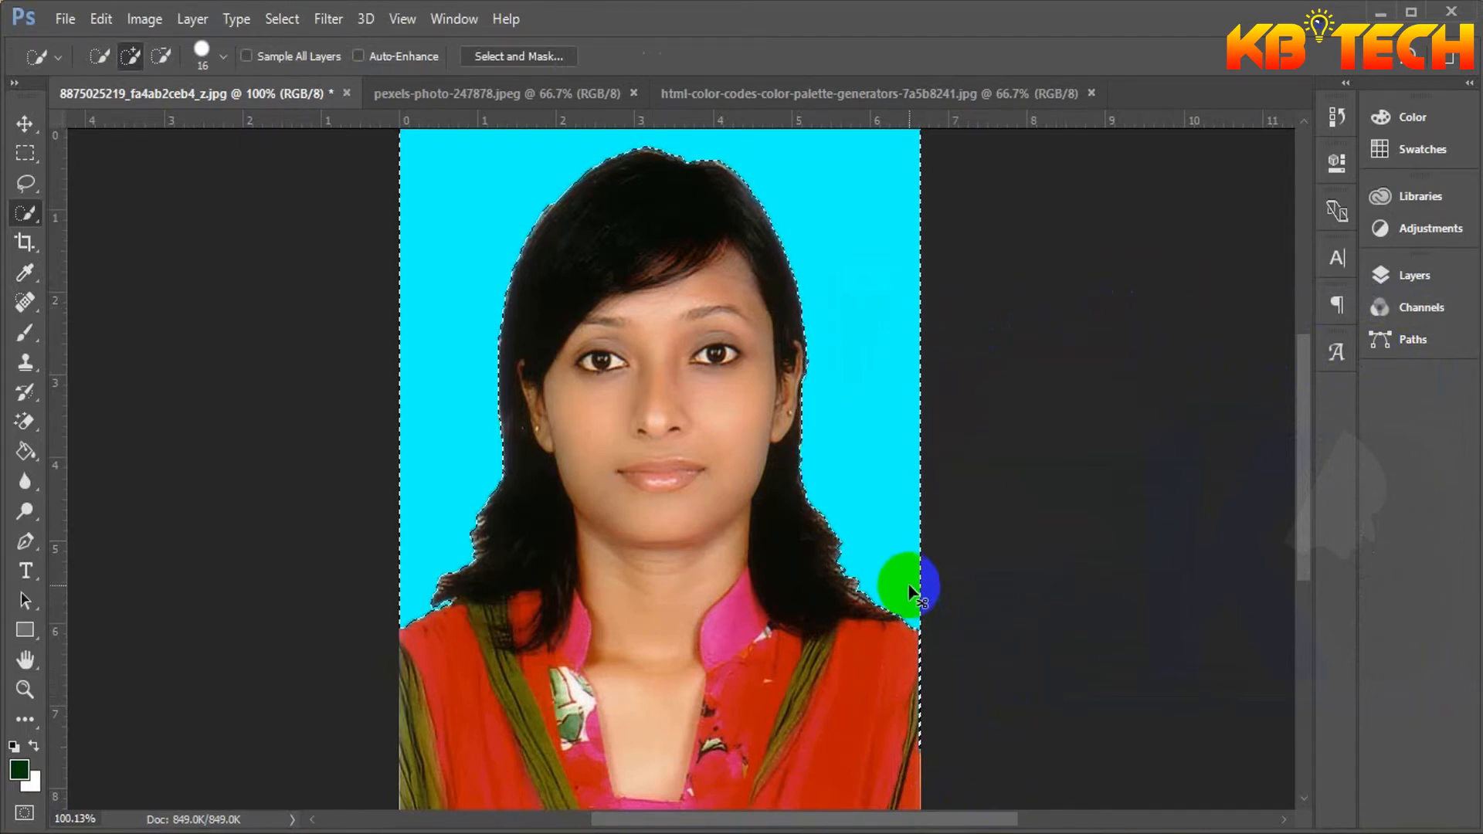
key(ctrl+d)
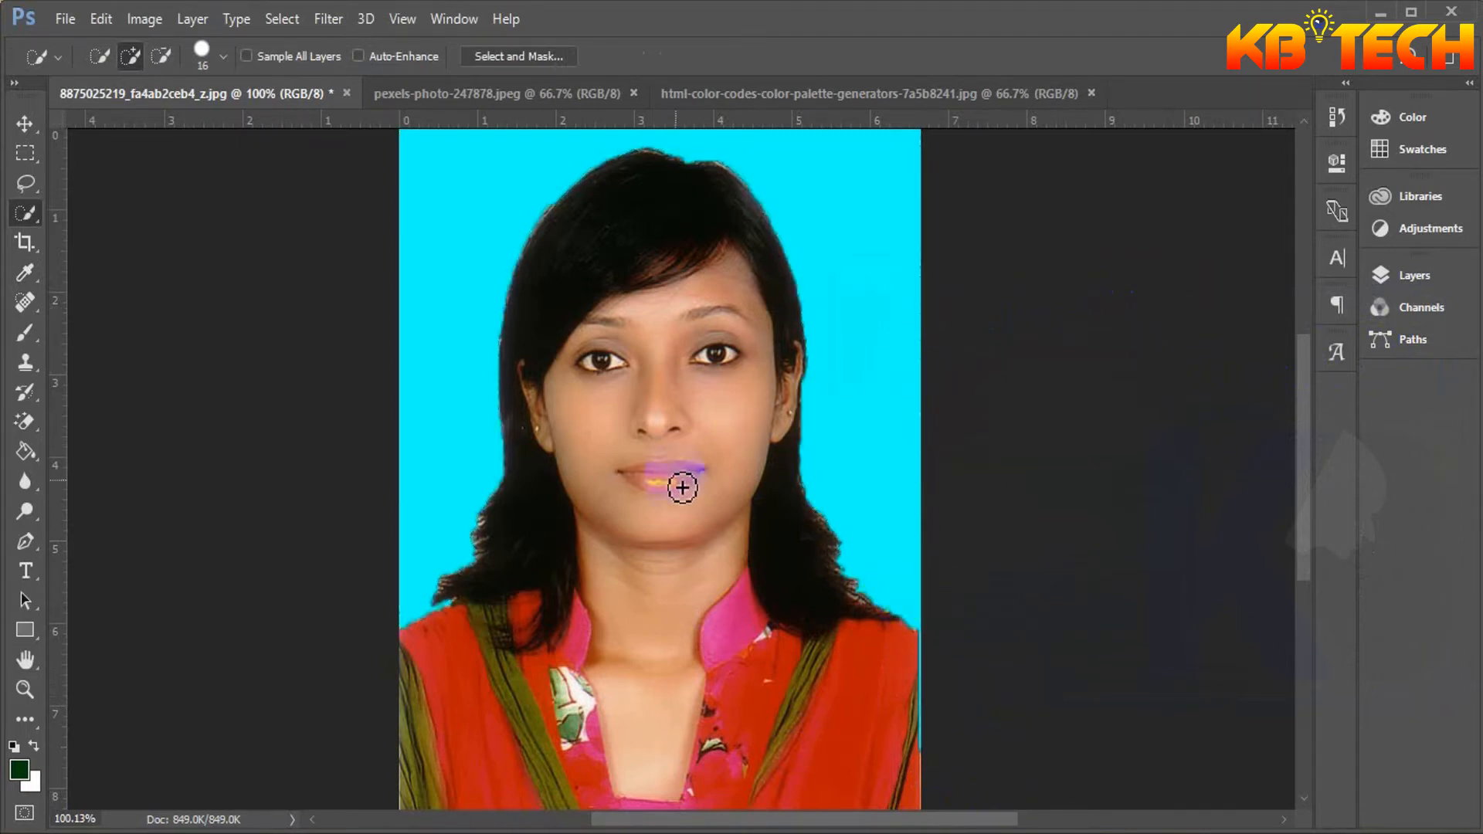
scroll(757, 545, down, 3)
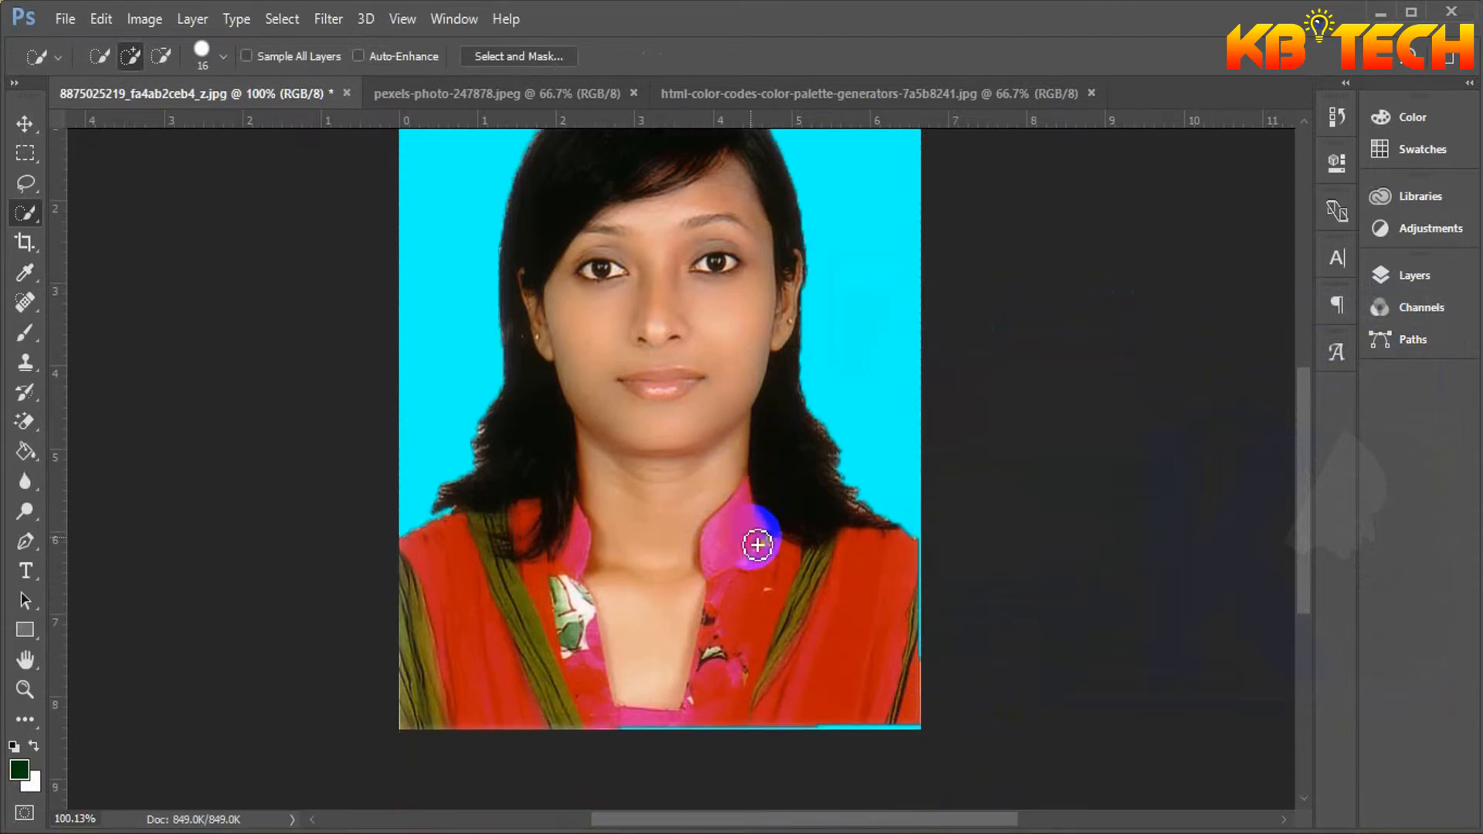
scroll(757, 545, up, 3)
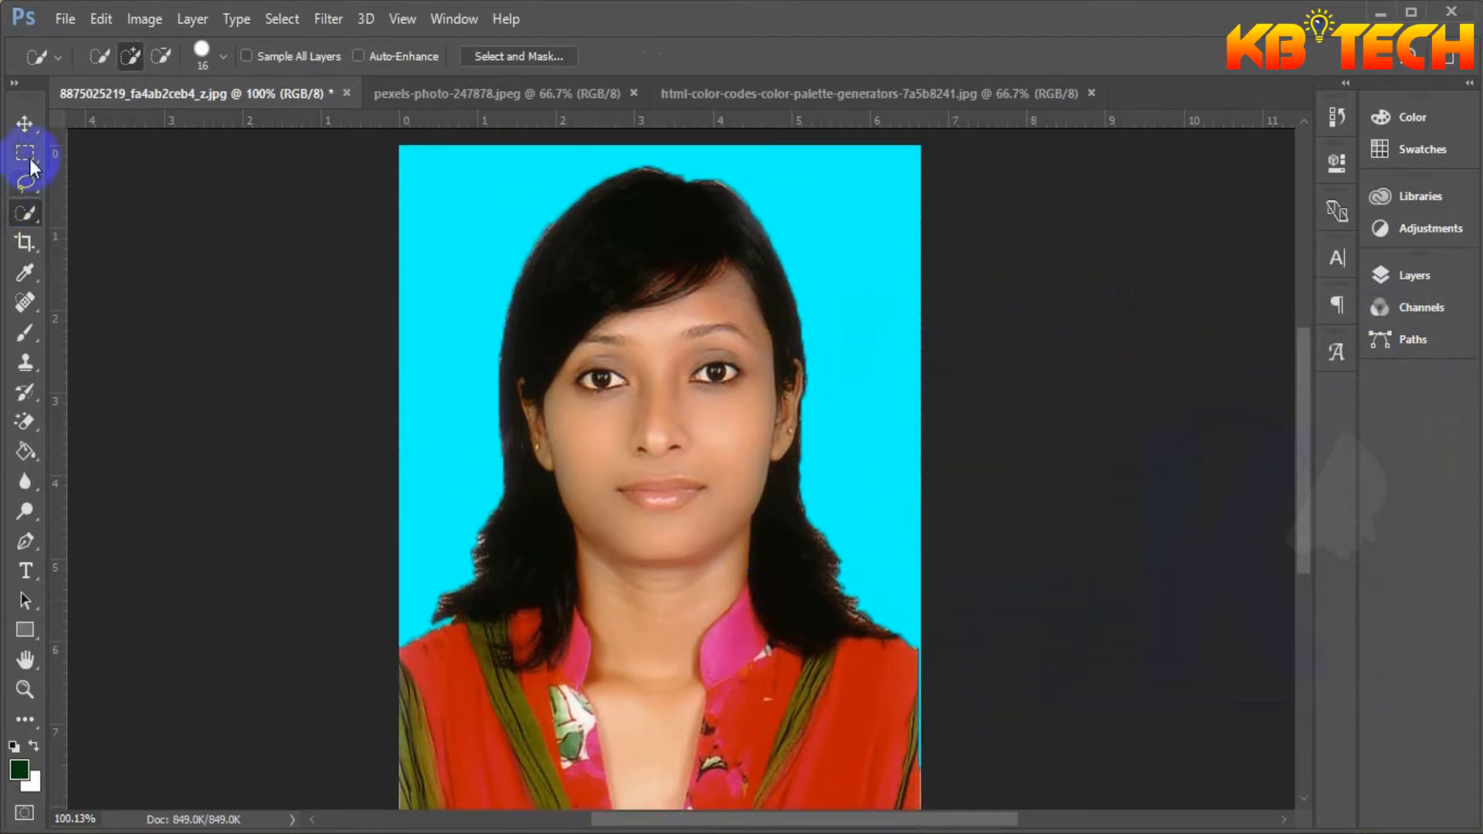
click(31, 127)
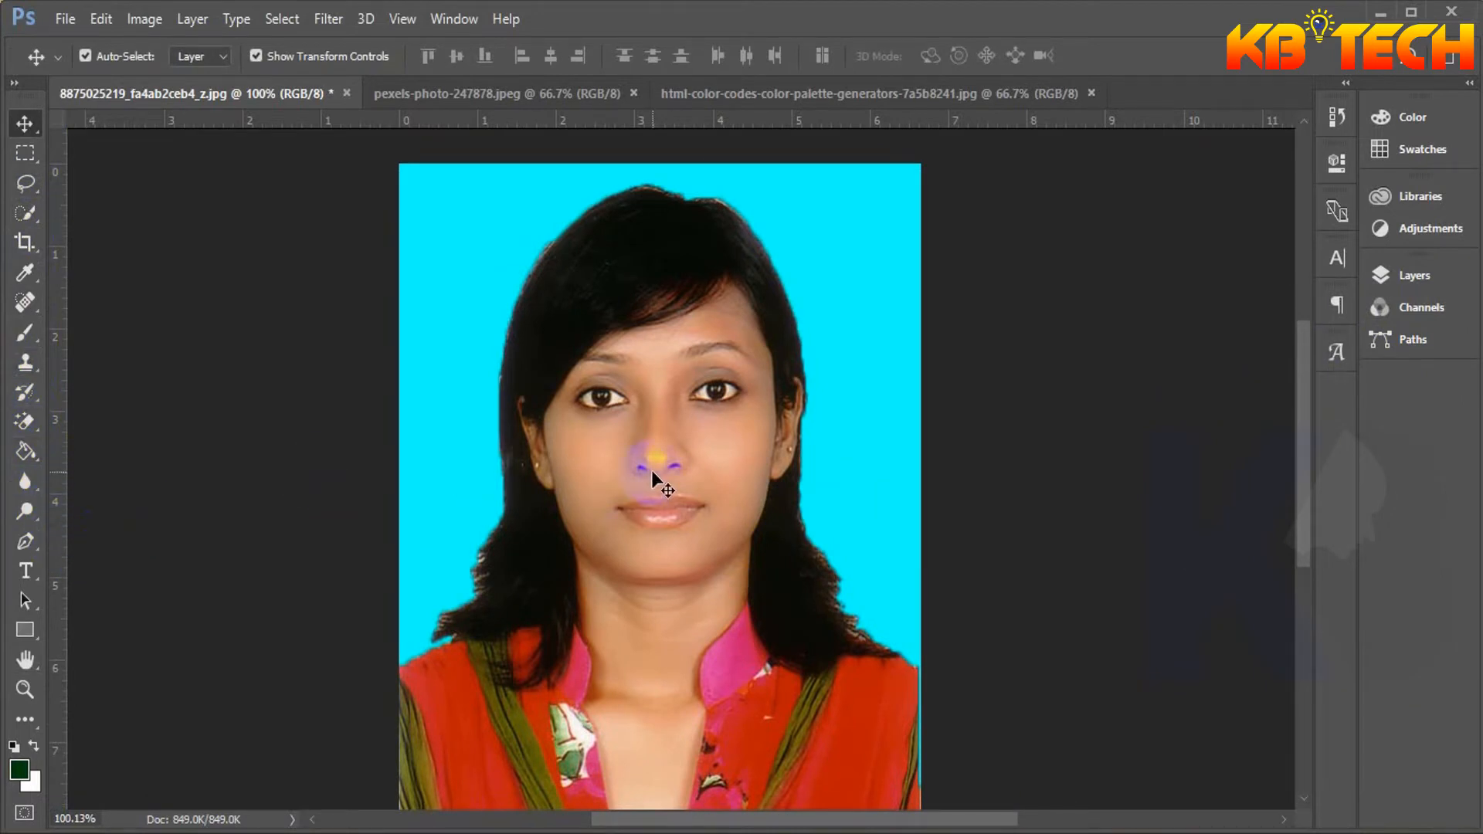
scroll(662, 585, up, 5)
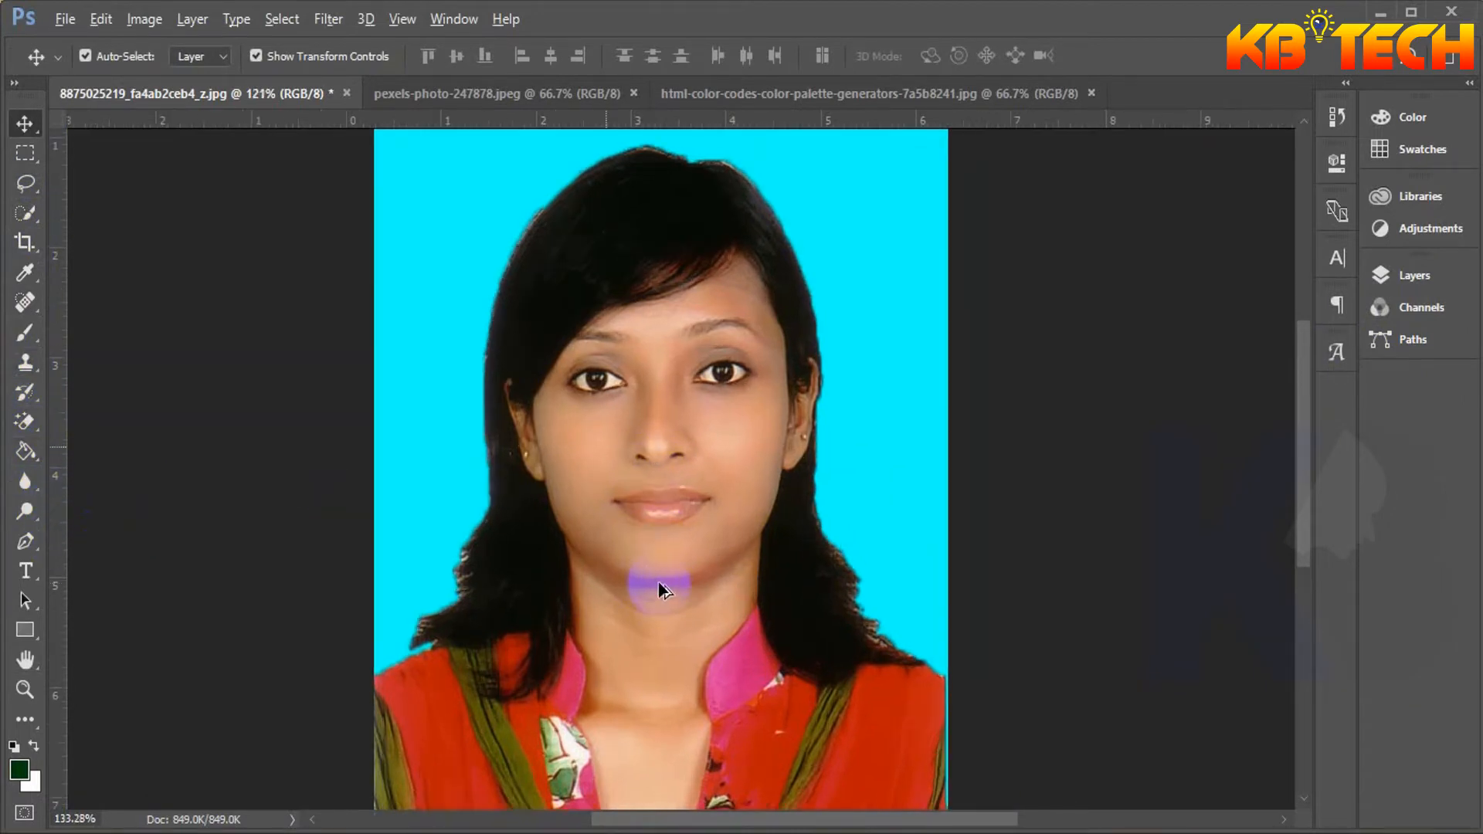
scroll(662, 588, down, 4)
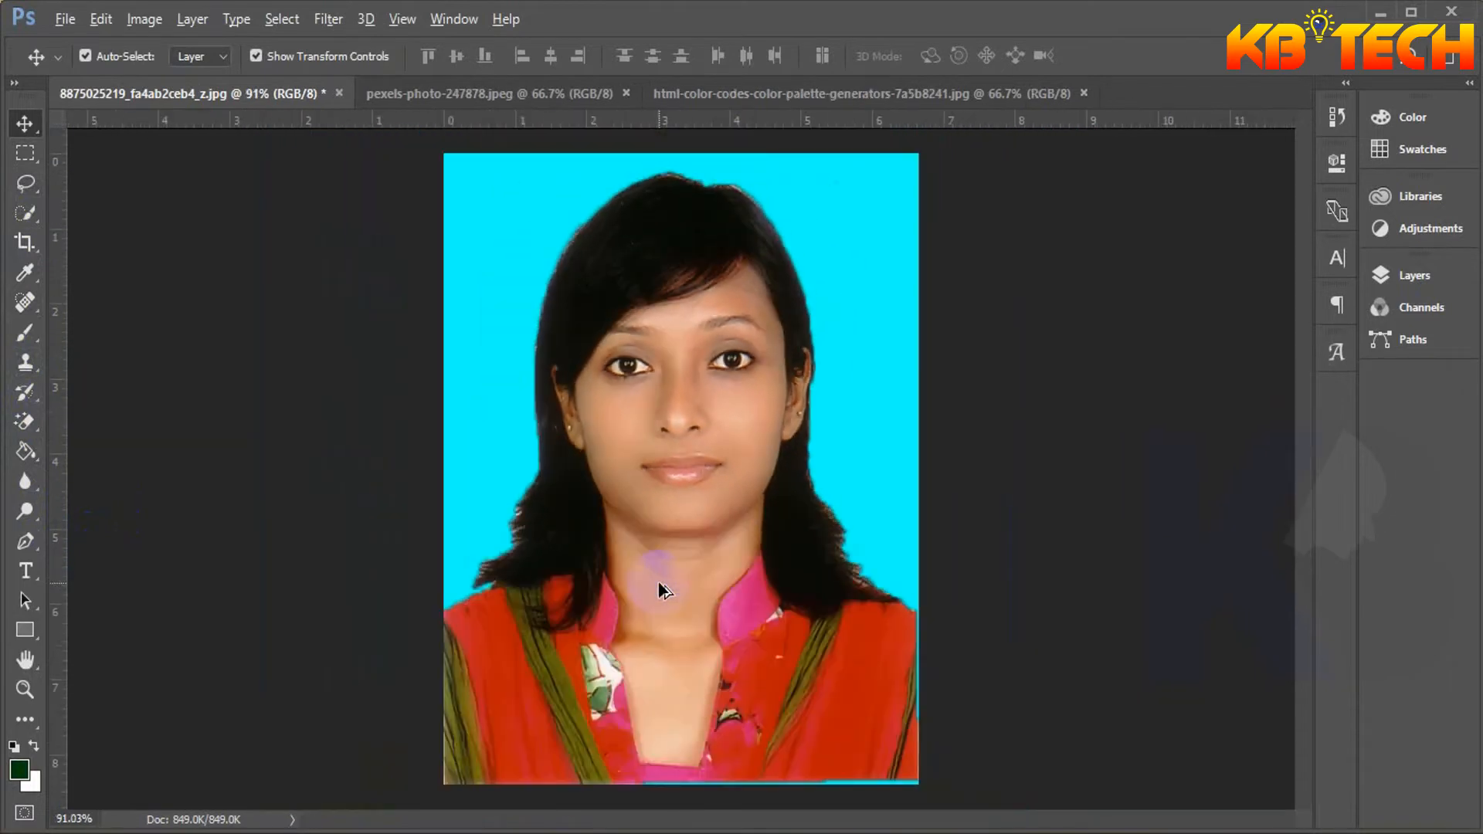
scroll(661, 589, up, 1)
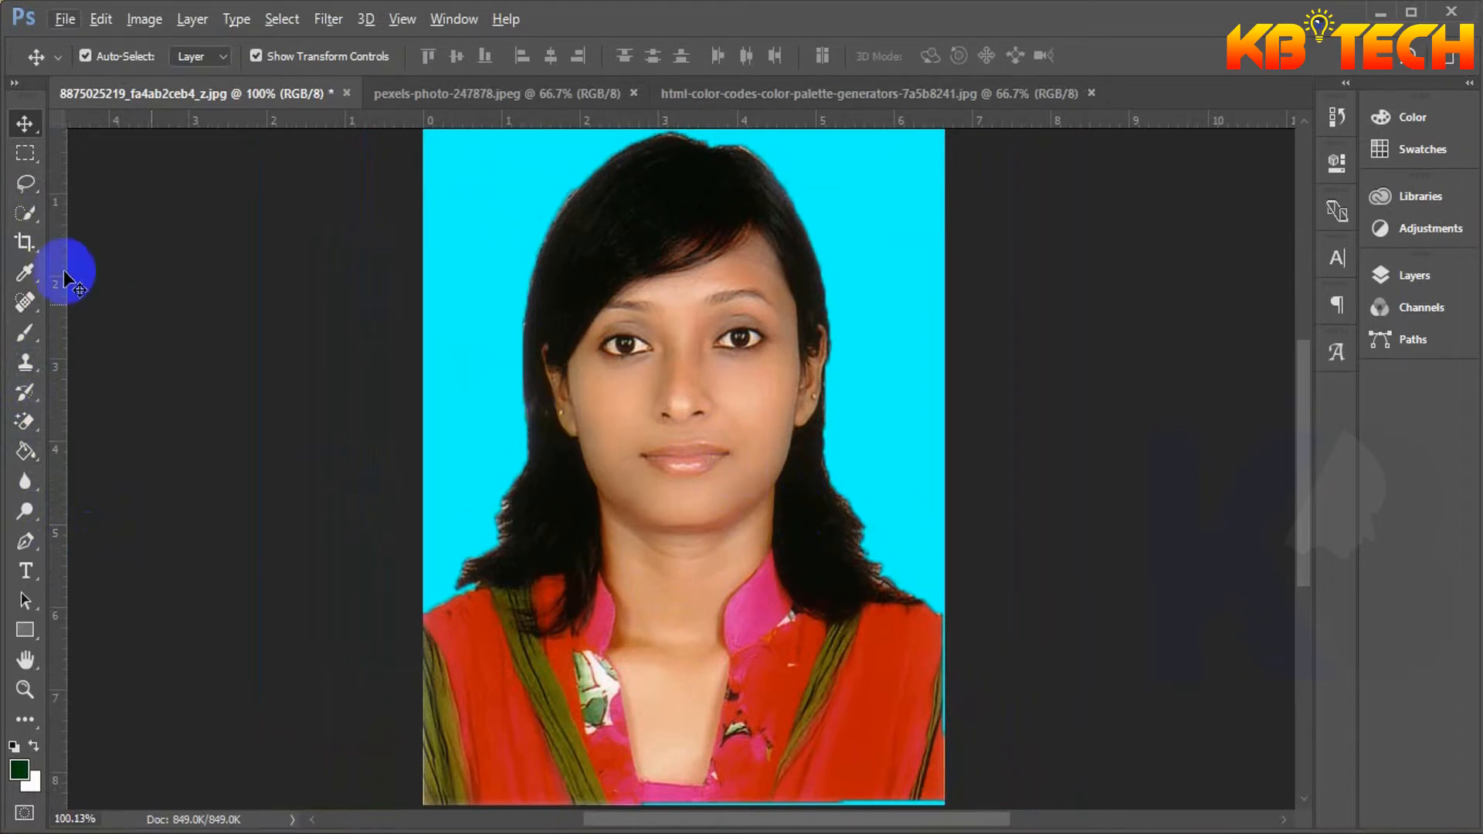
Activate the Quick Selection Tool and switch to the pexels-photo-247878.jpeg document.
click(25, 213)
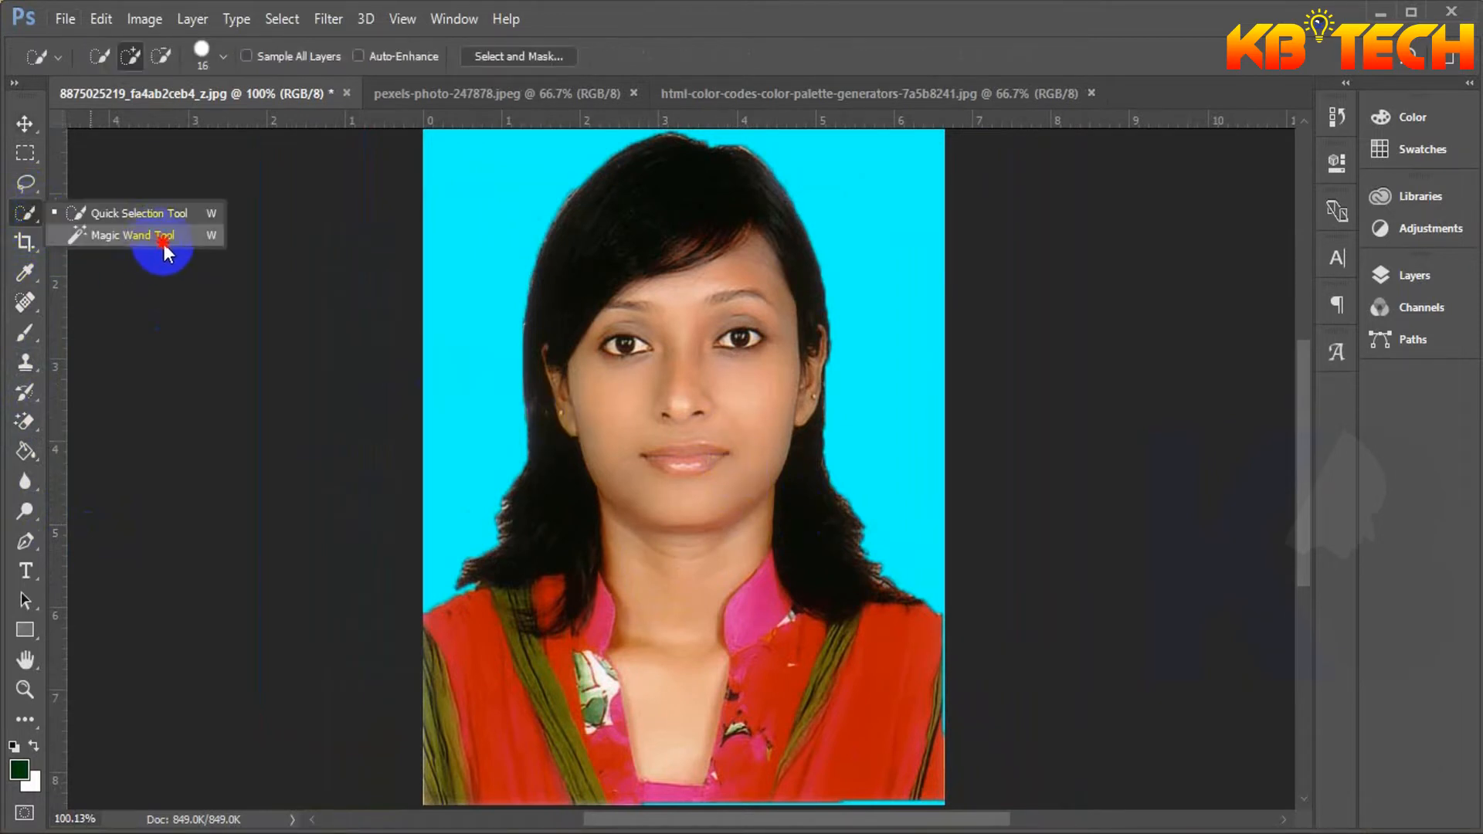
click(165, 218)
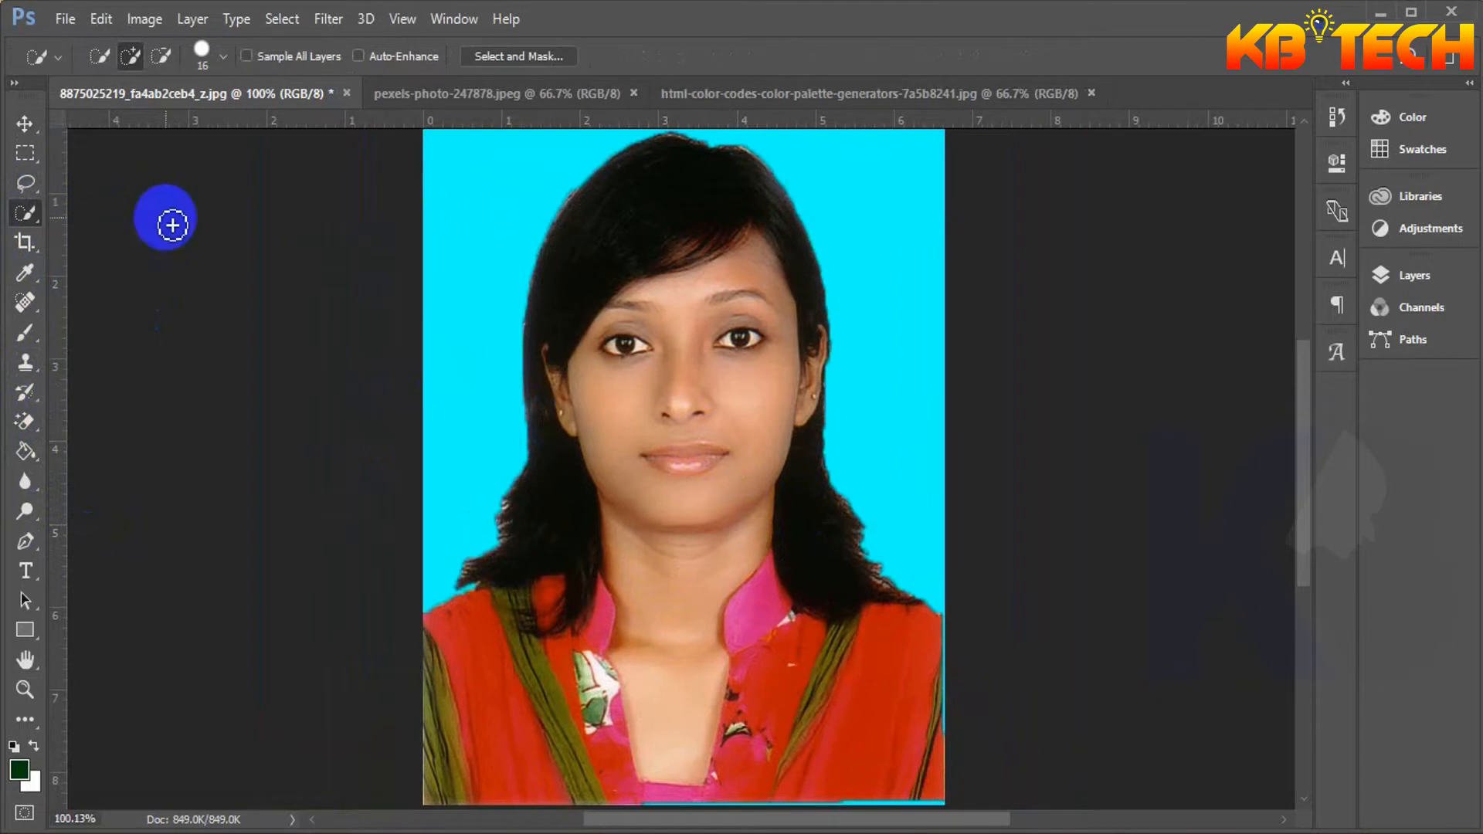
click(543, 94)
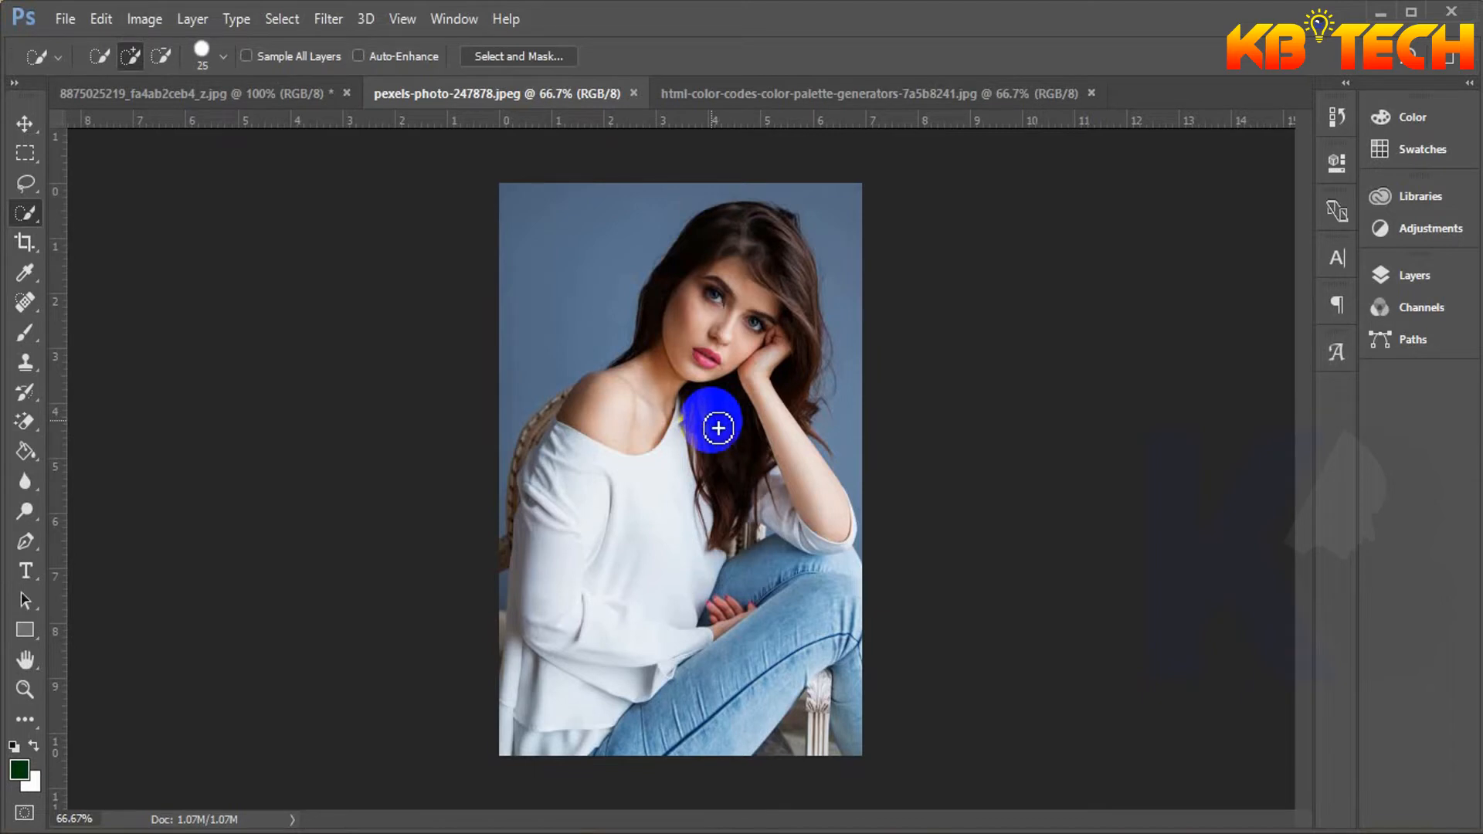
Try selecting the seated woman and her chair with a size 80 Quick Selection brush, and clear the selection.
key(bracketright)
key(bracketright)
key(bracketright)
key(bracketright)
key(bracketright)
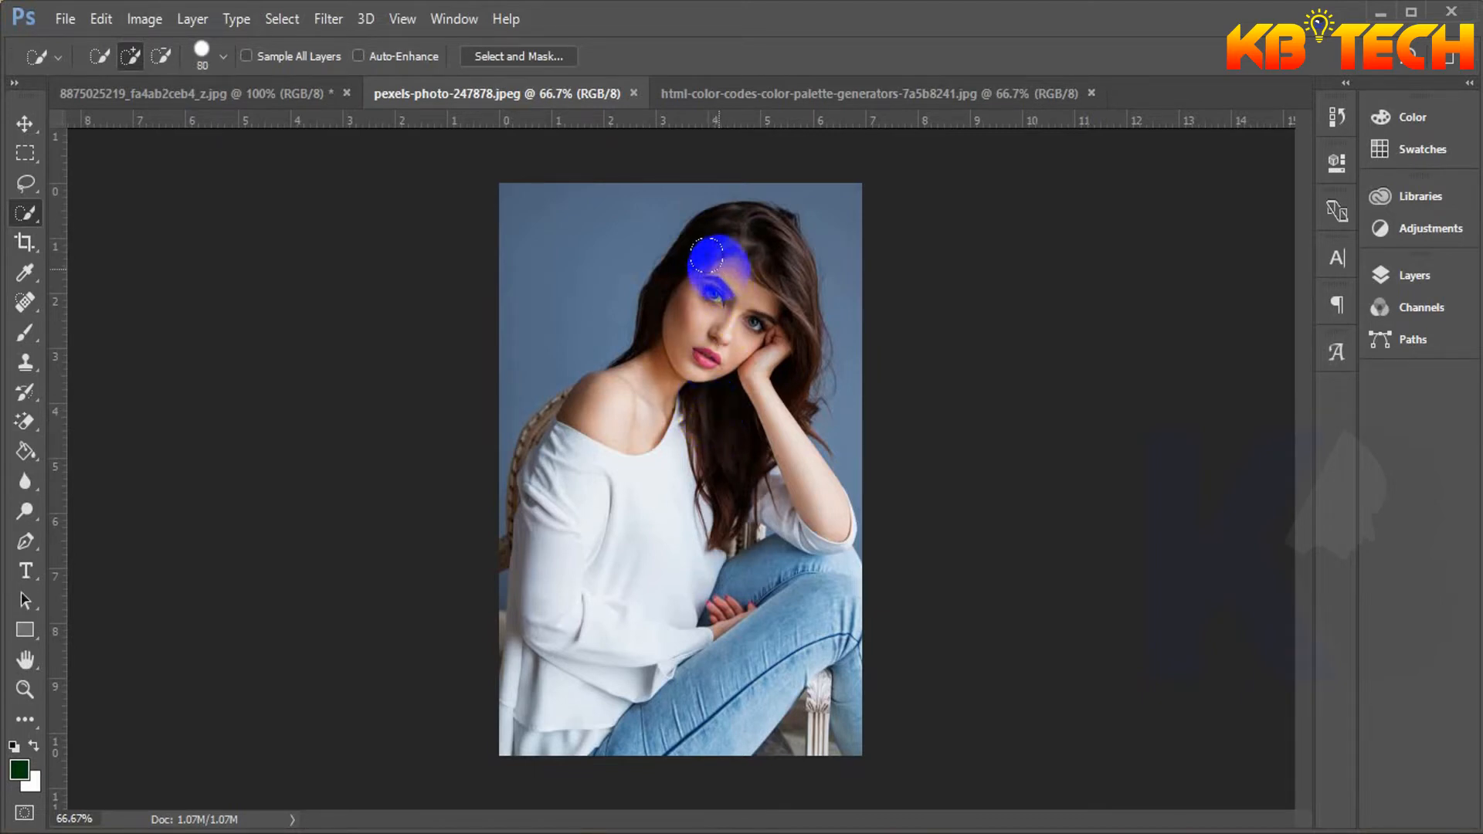
mouse_move(715, 265)
mouse_down()
mouse_move(772, 284)
mouse_move(768, 404)
mouse_move(734, 503)
mouse_move(745, 622)
mouse_move(814, 655)
mouse_move(867, 735)
mouse_up()
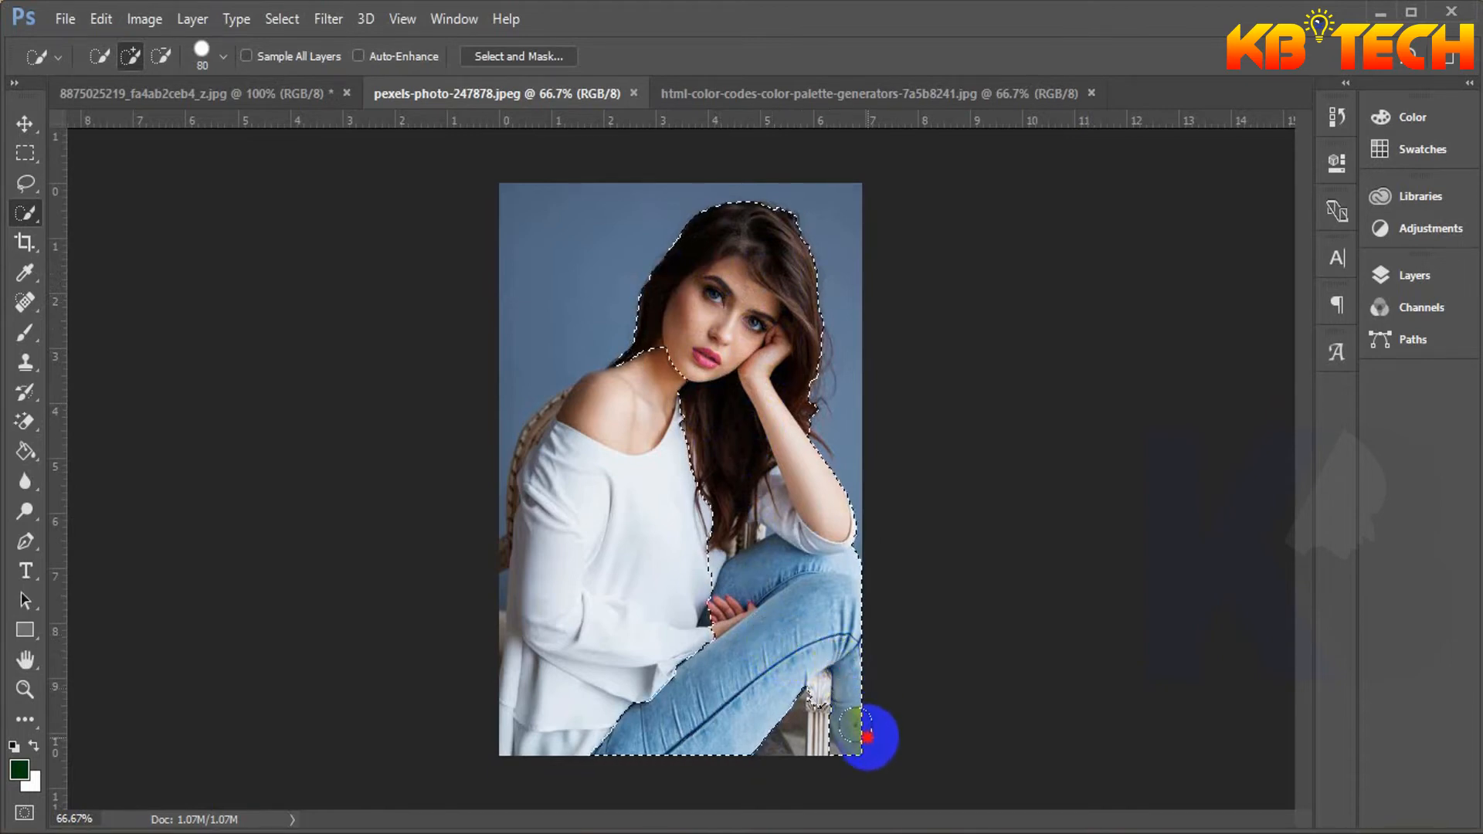
mouse_move(715, 612)
mouse_down()
mouse_move(575, 706)
mouse_move(566, 621)
mouse_move(536, 620)
mouse_move(537, 445)
mouse_move(528, 606)
mouse_move(686, 583)
mouse_move(724, 538)
mouse_up()
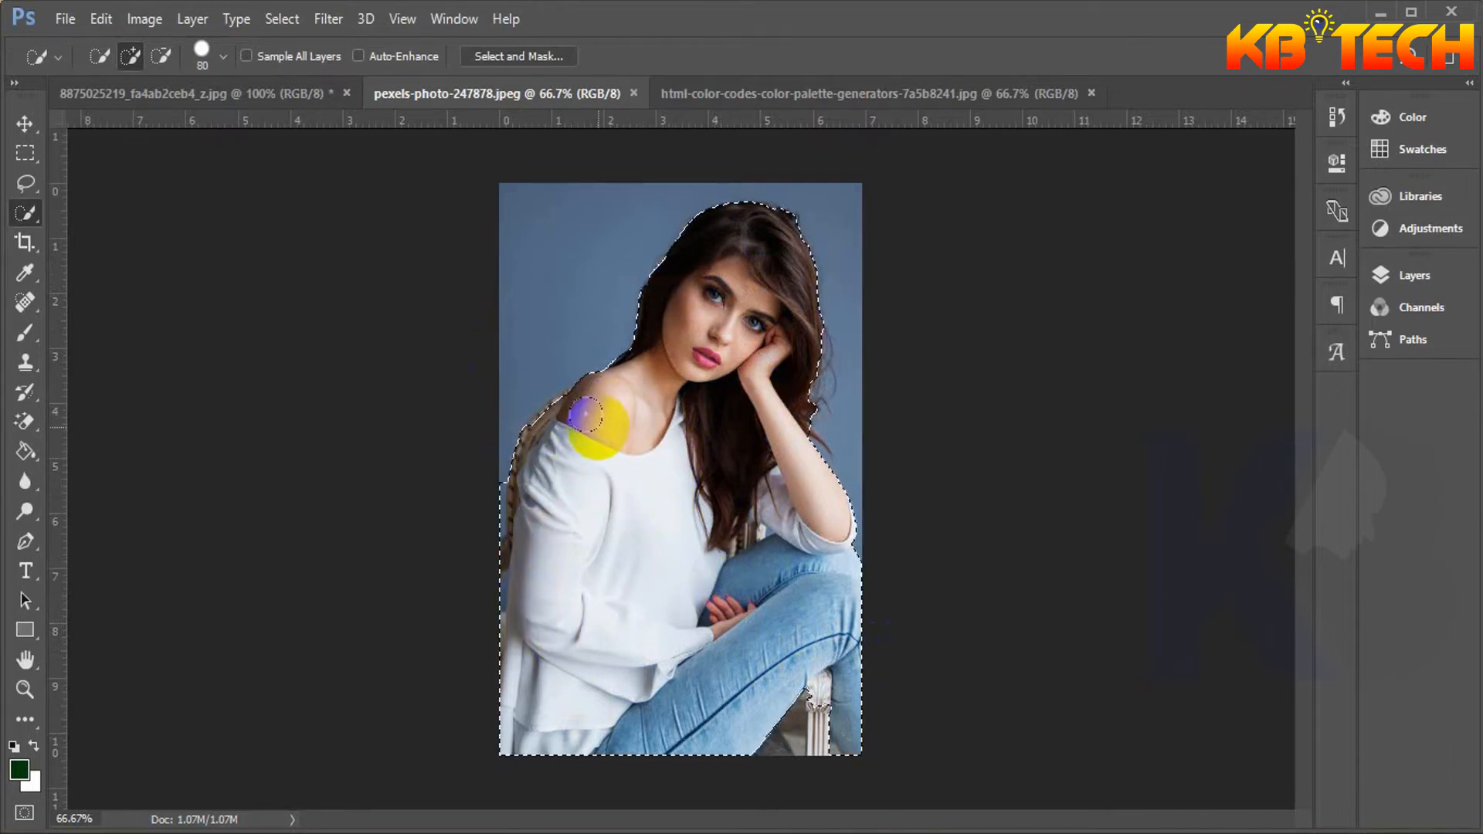
key(ctrl+d)
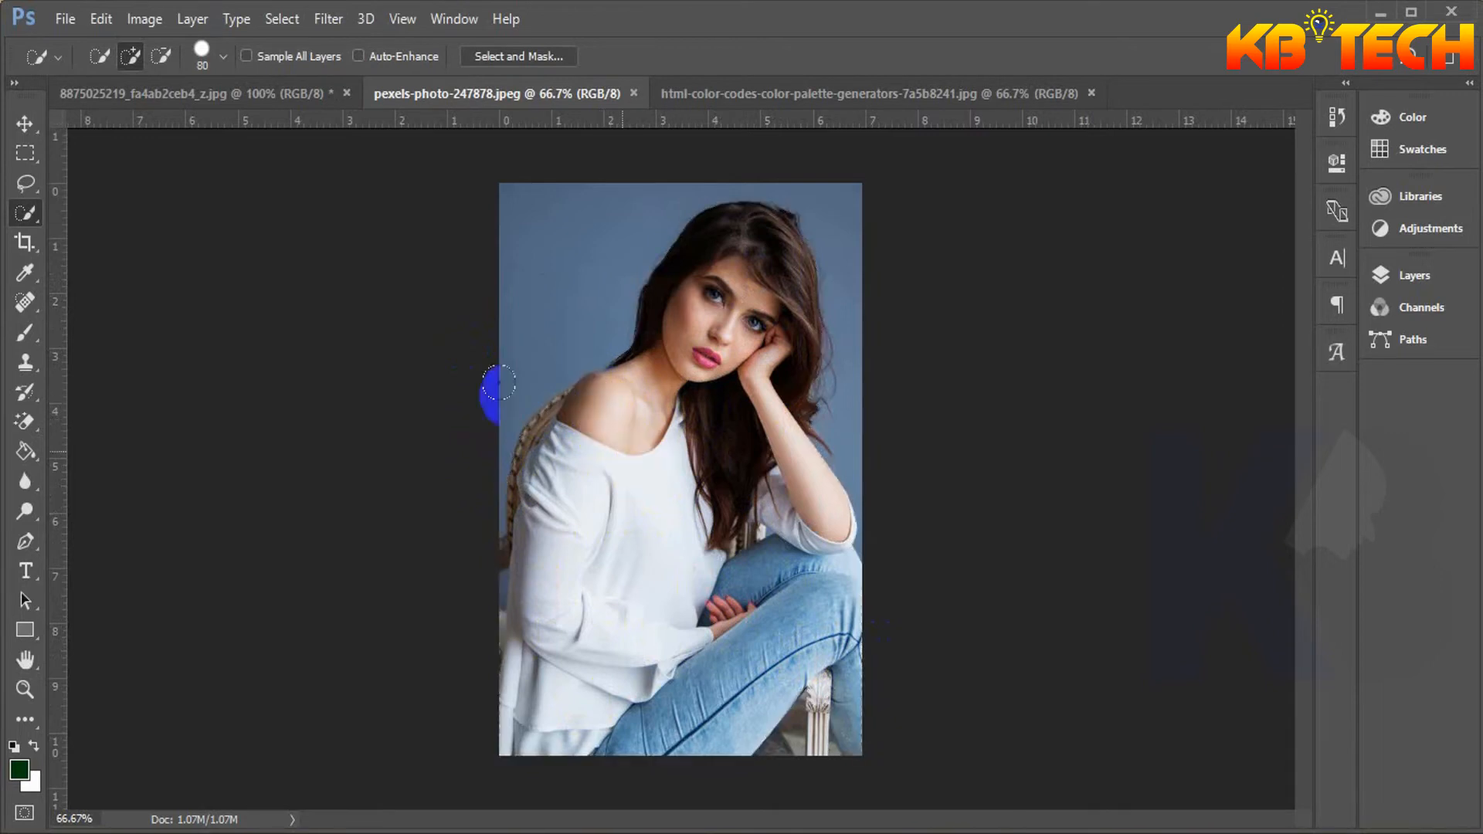
right_click(36, 216)
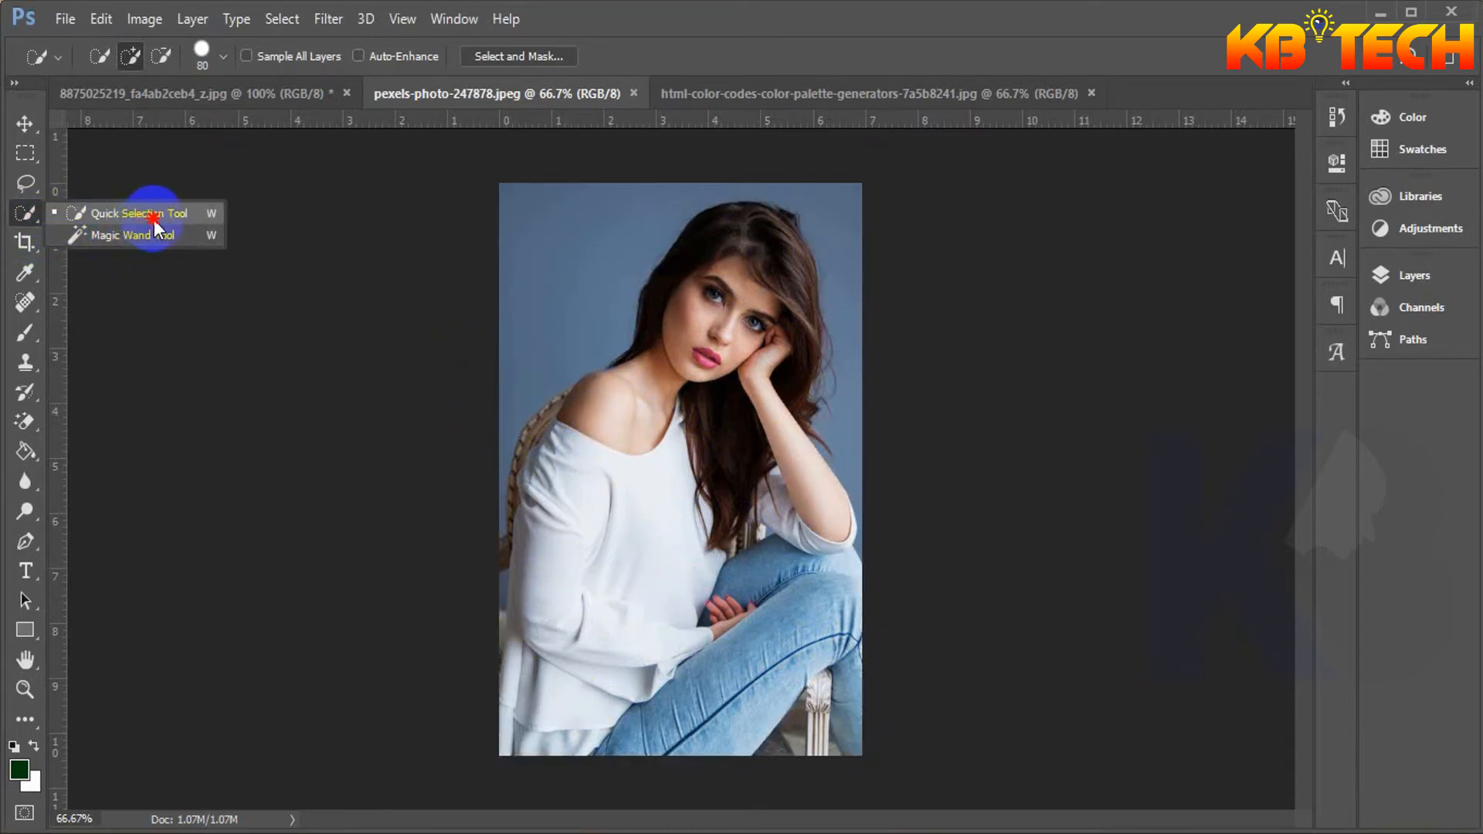
click(141, 207)
drag(25, 216, 88, 249)
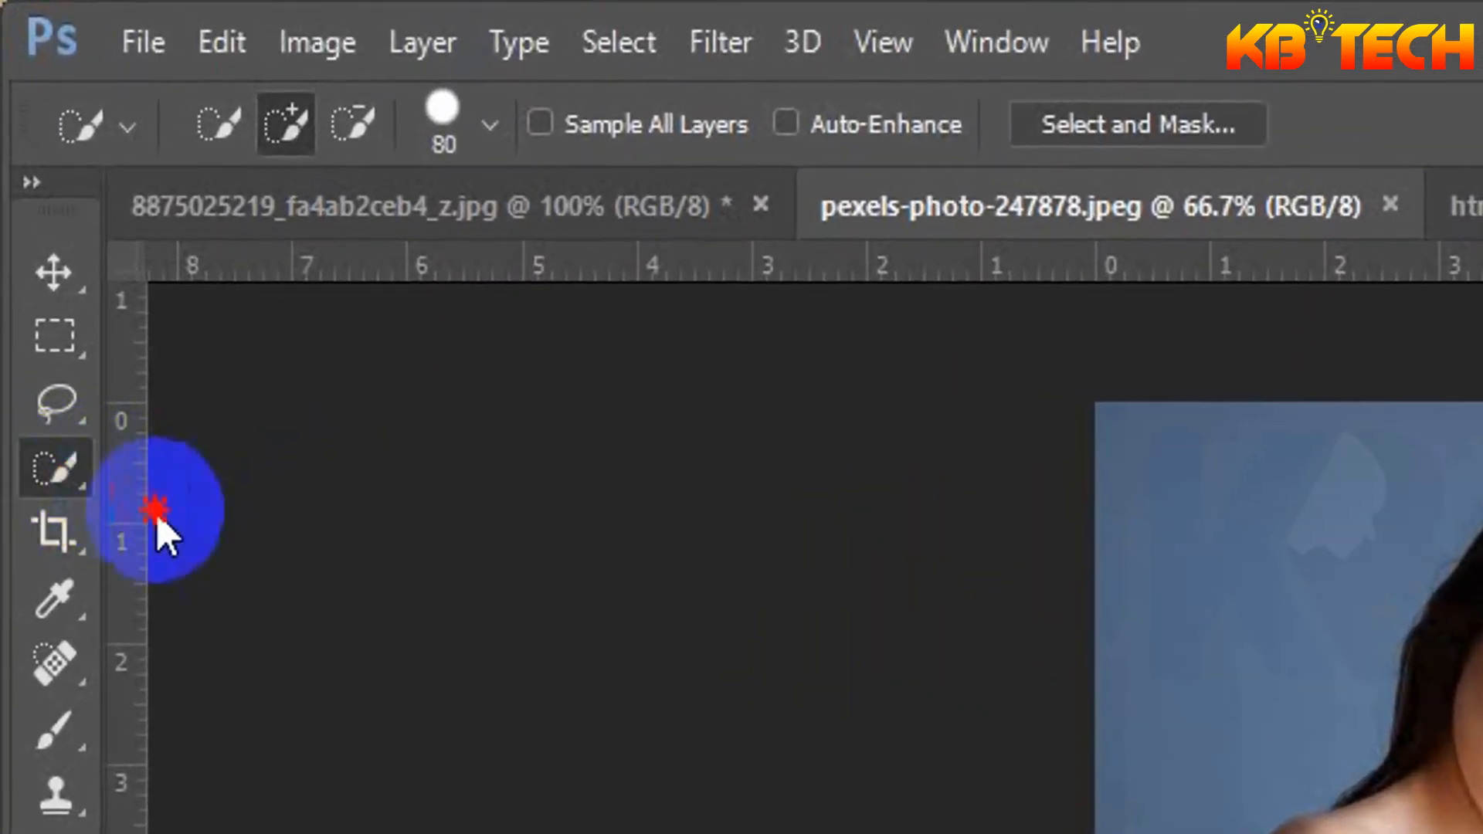
drag(194, 550, 409, 532)
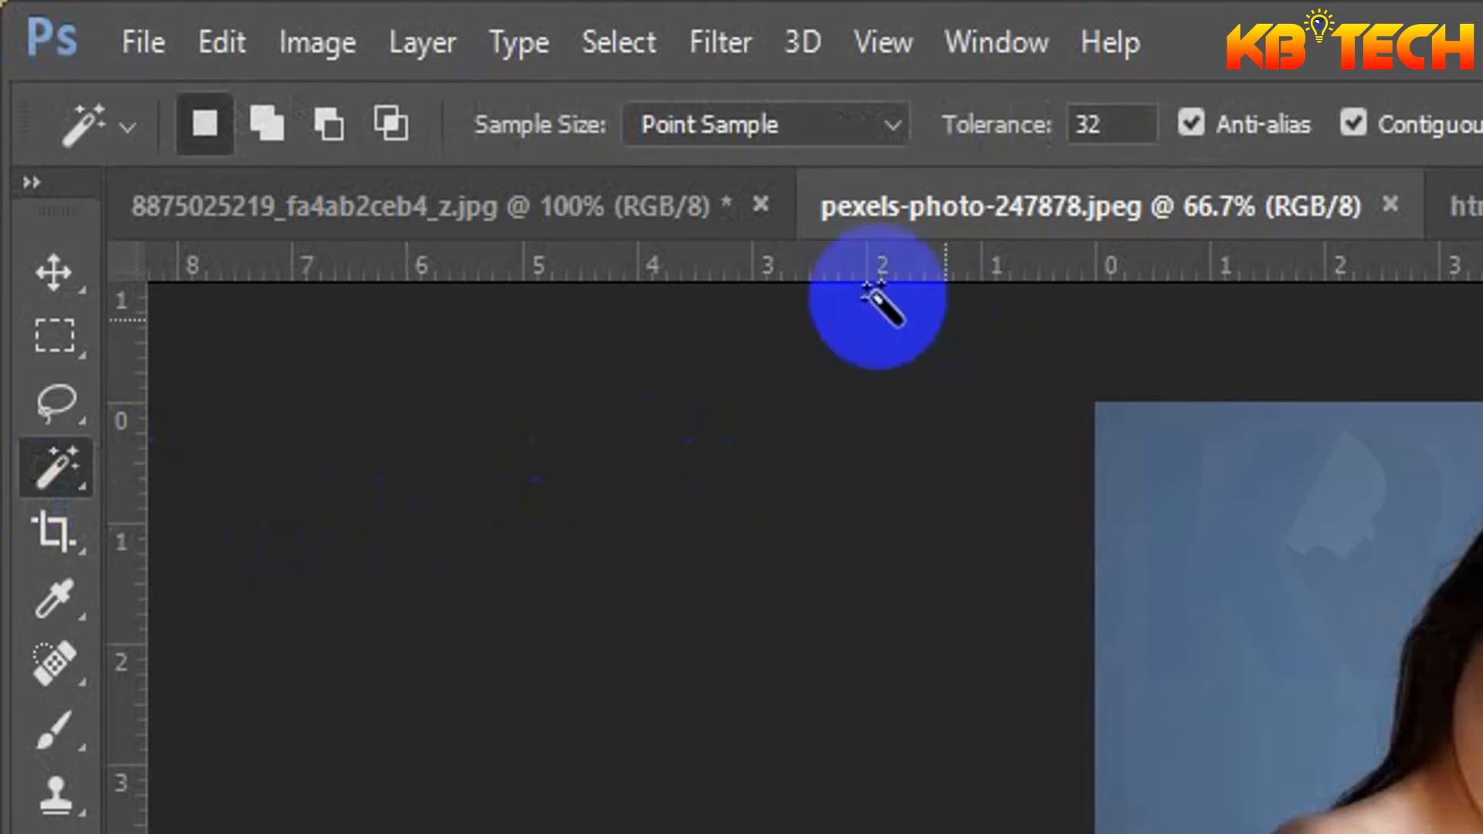
click(584, 214)
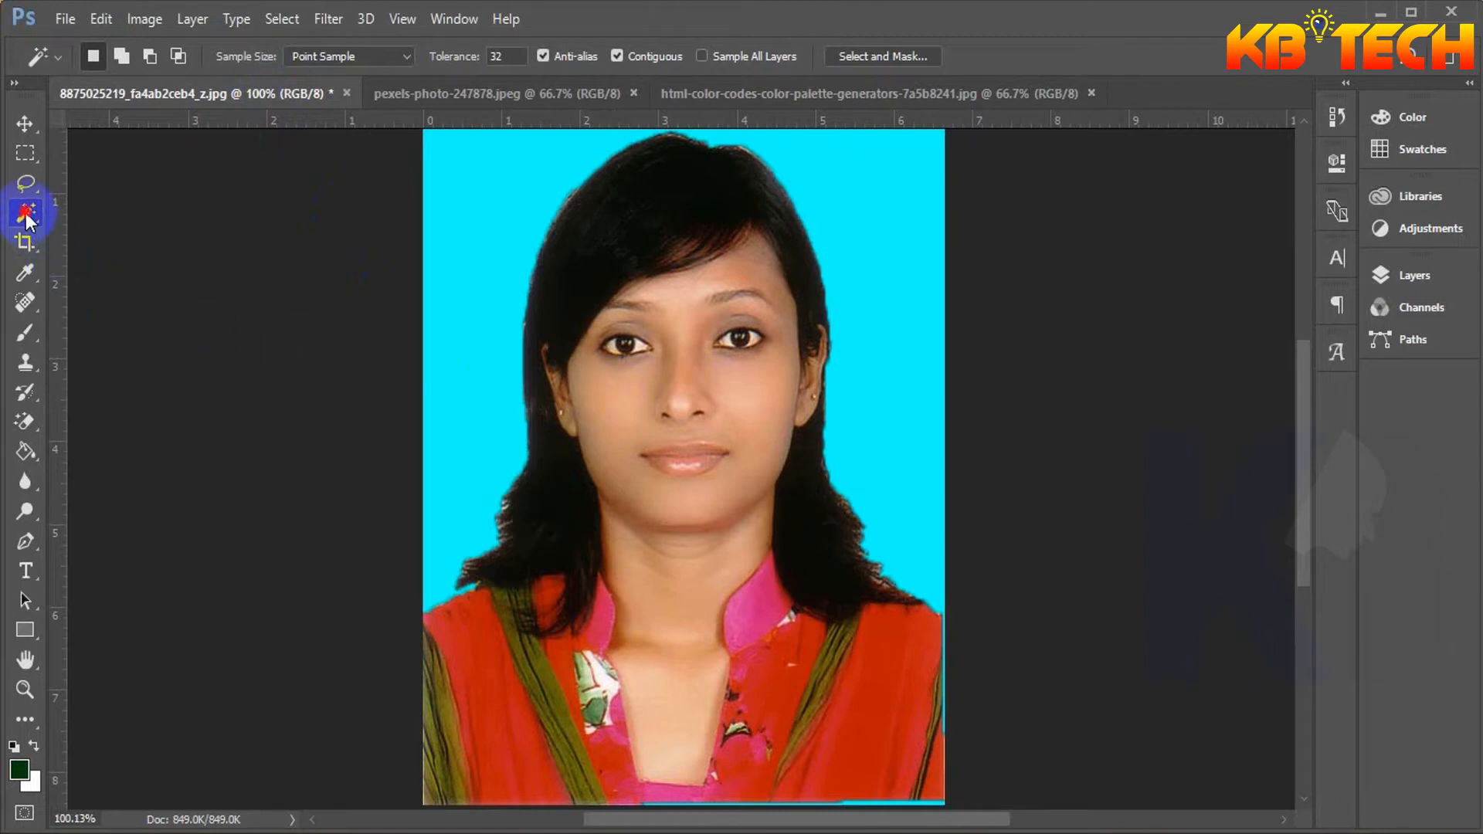
Select the portrait's cyan background around the woman with the Magic Wand Tool at tolerance 32.
drag(27, 217, 119, 225)
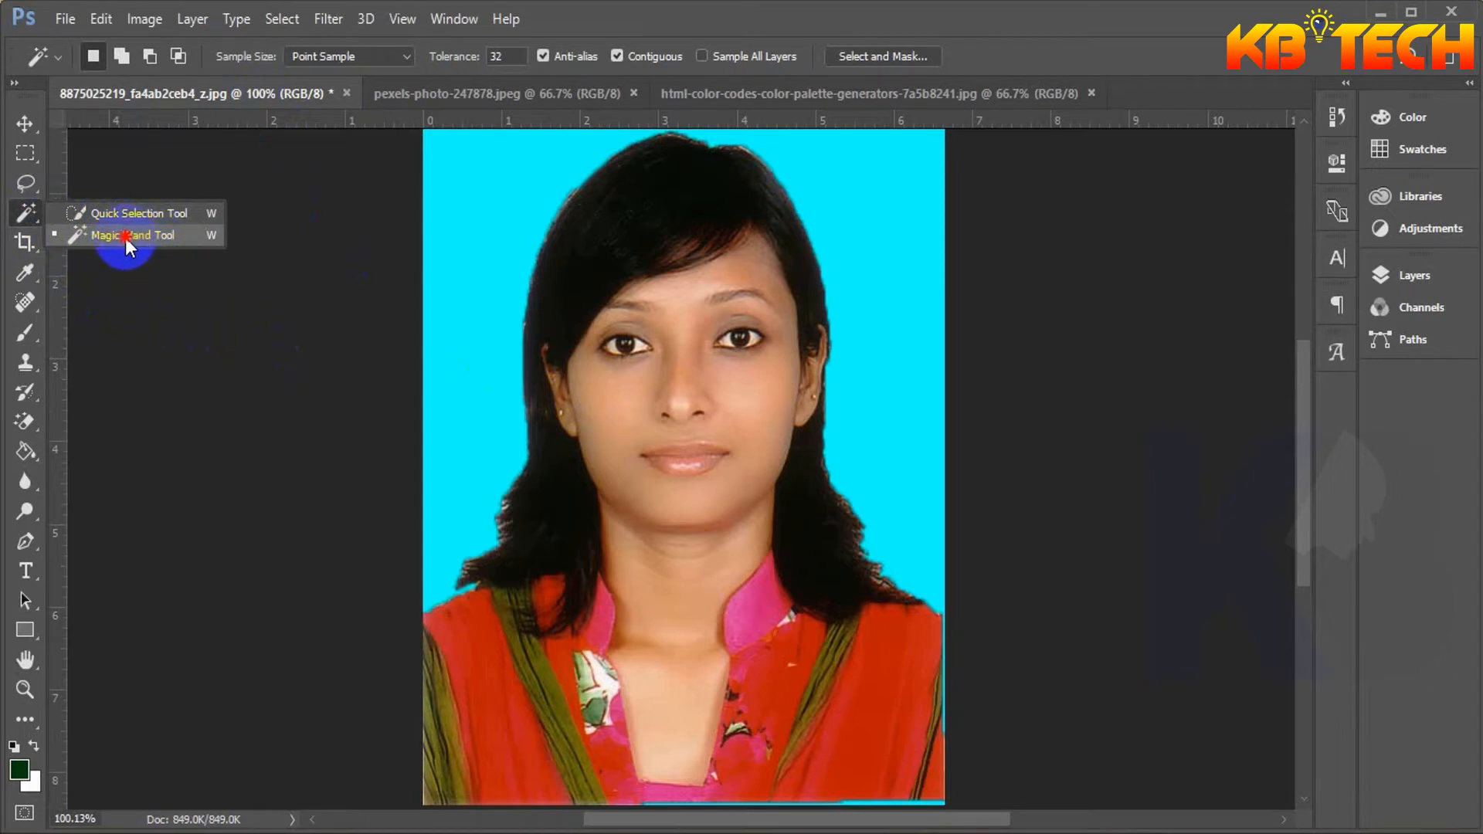
drag(125, 238, 125, 238)
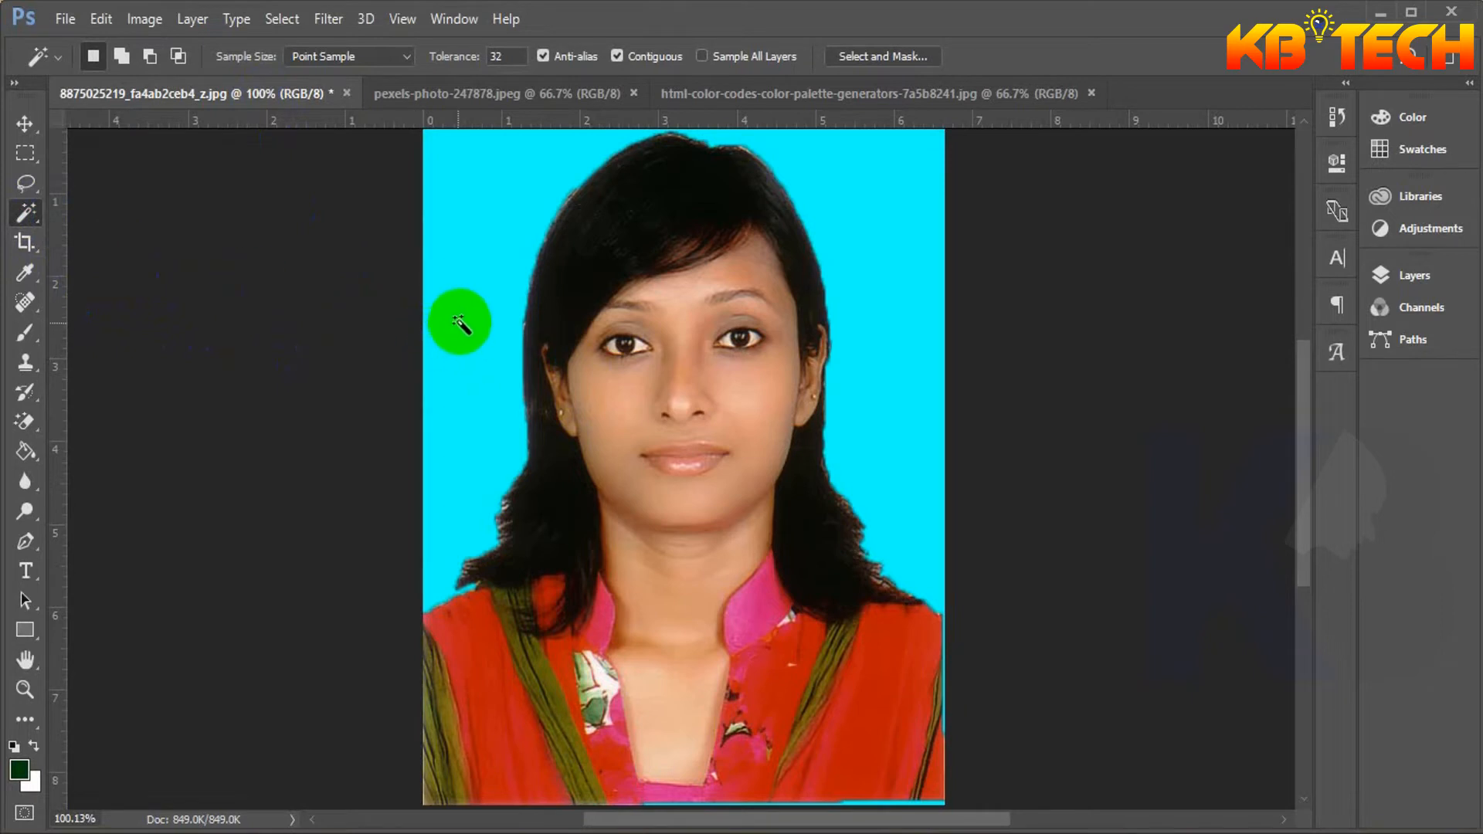
click(493, 253)
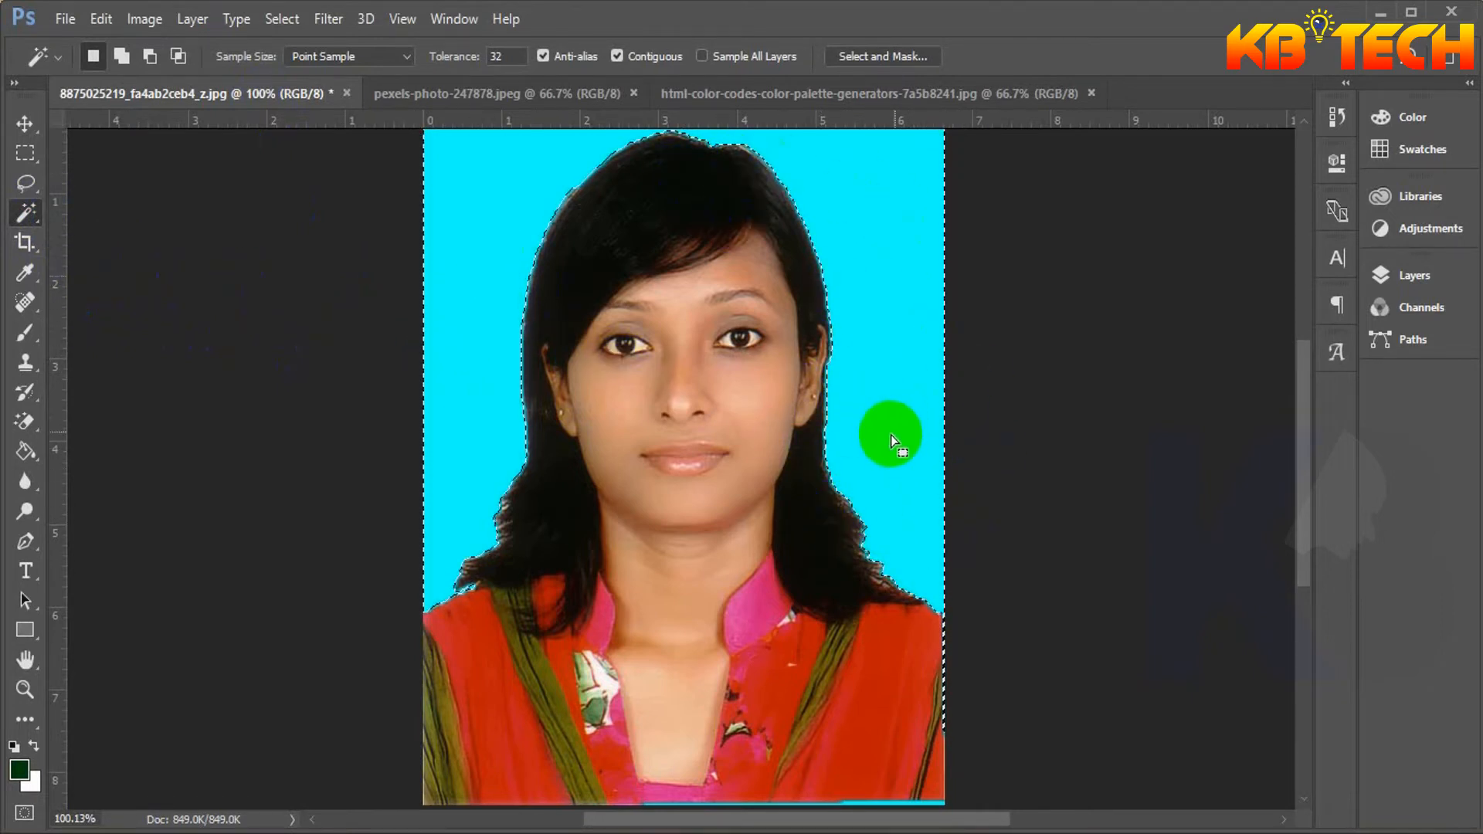
scroll(871, 412, down, 3)
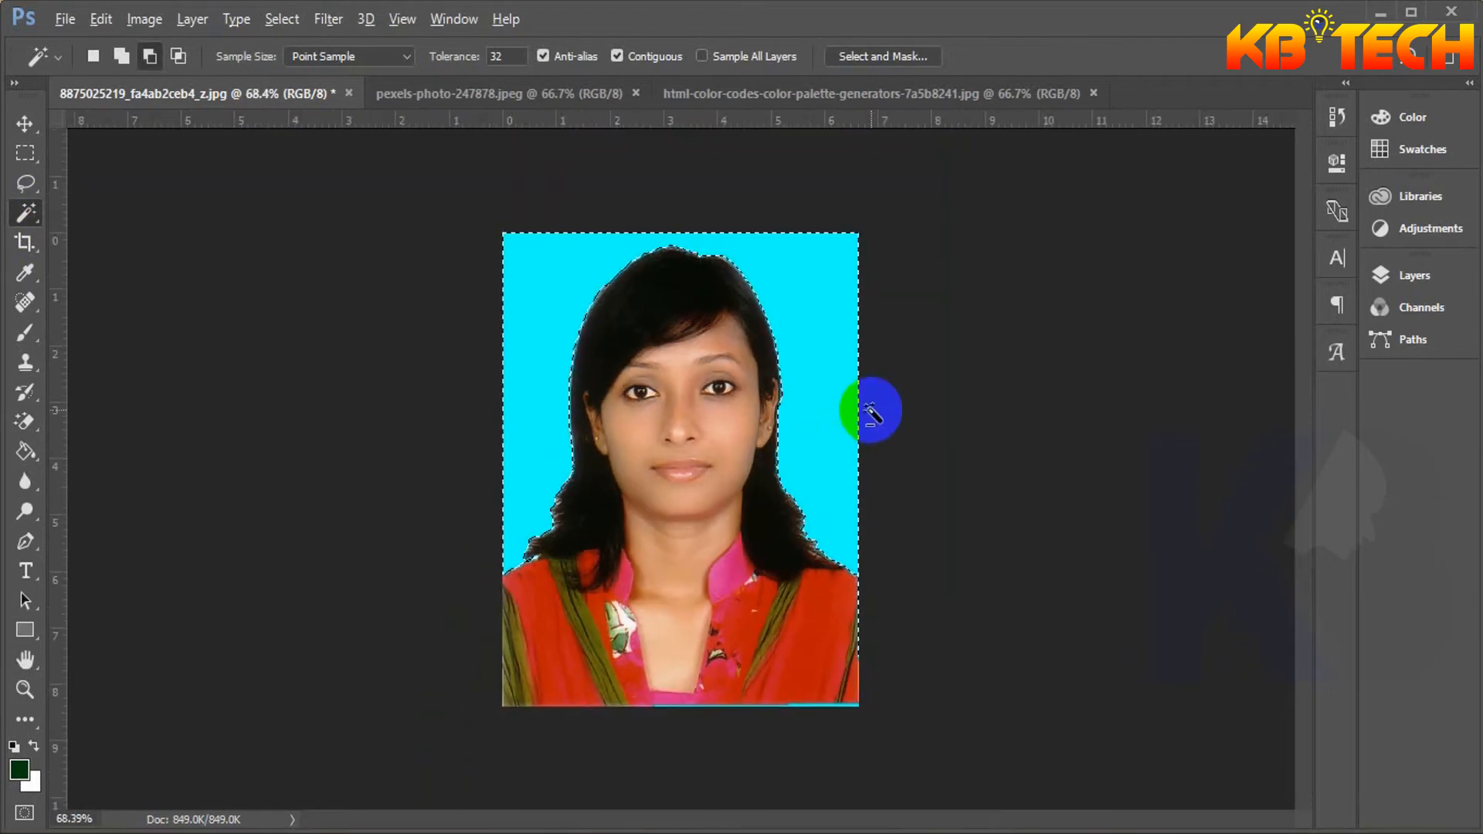
scroll(872, 411, up, 3)
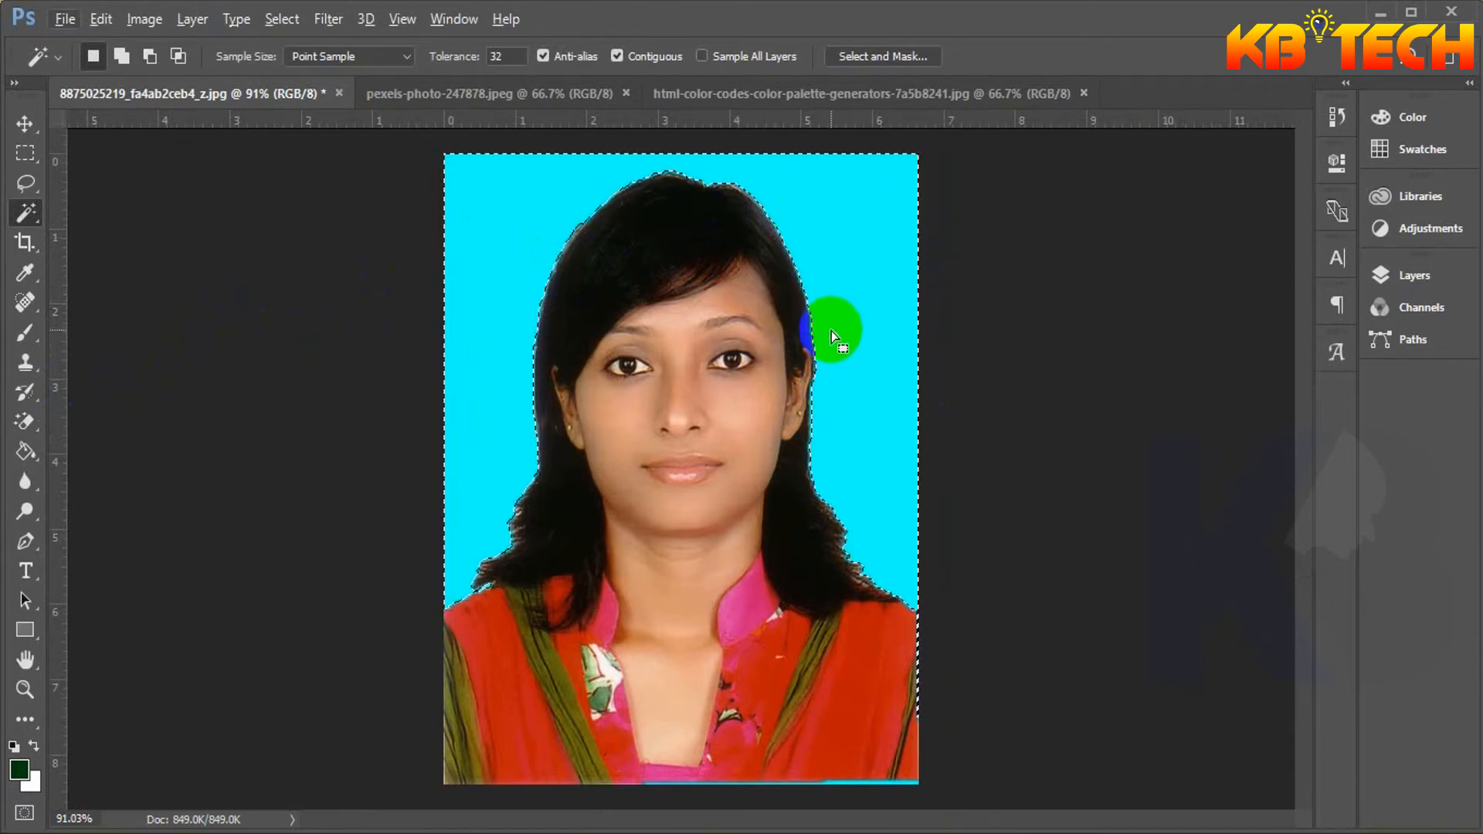
Fill the selected background with the custom blue 2600e7 in Normal mode at 100% opacity.
click(99, 18)
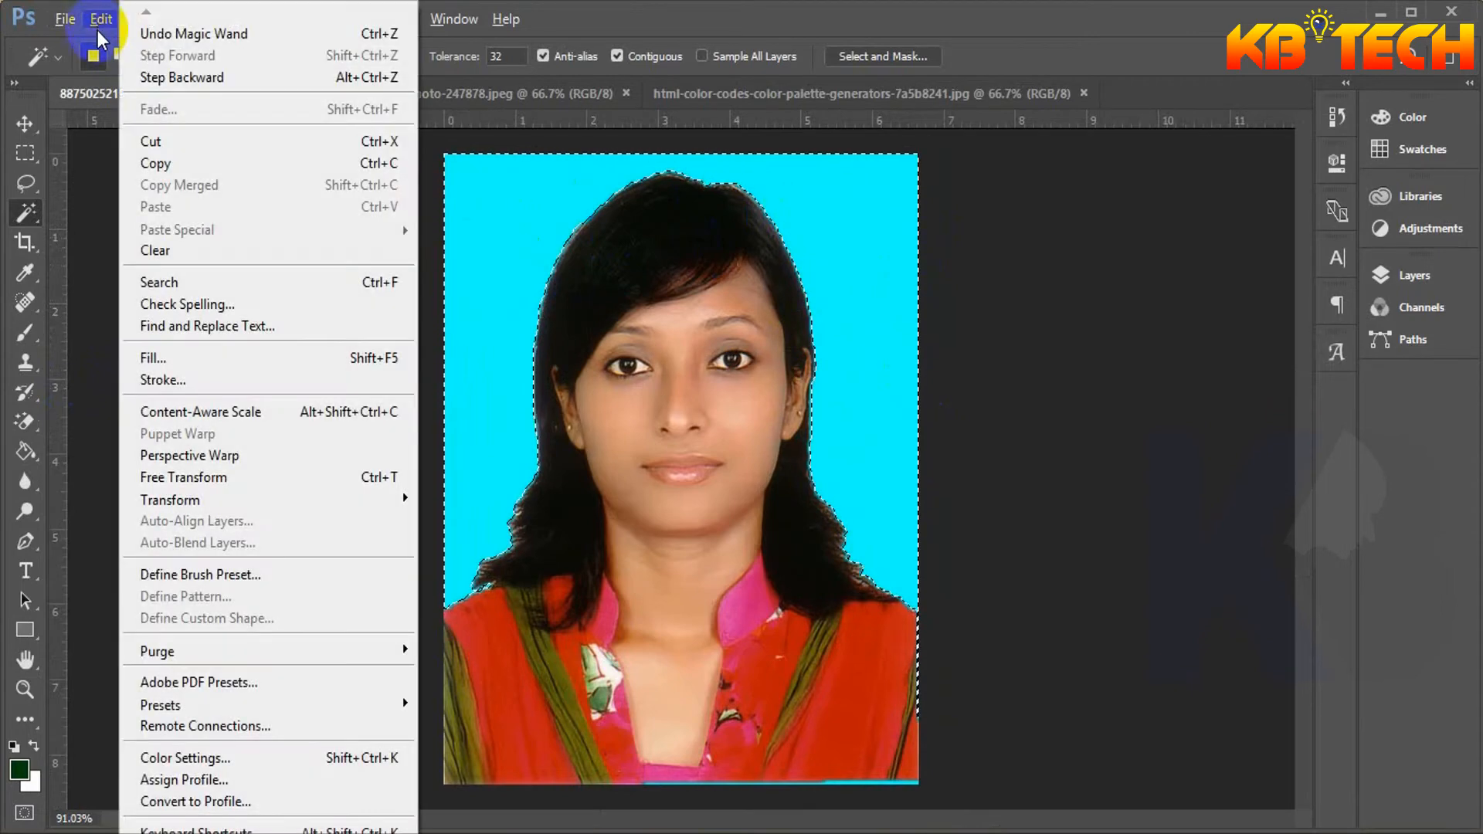
click(146, 365)
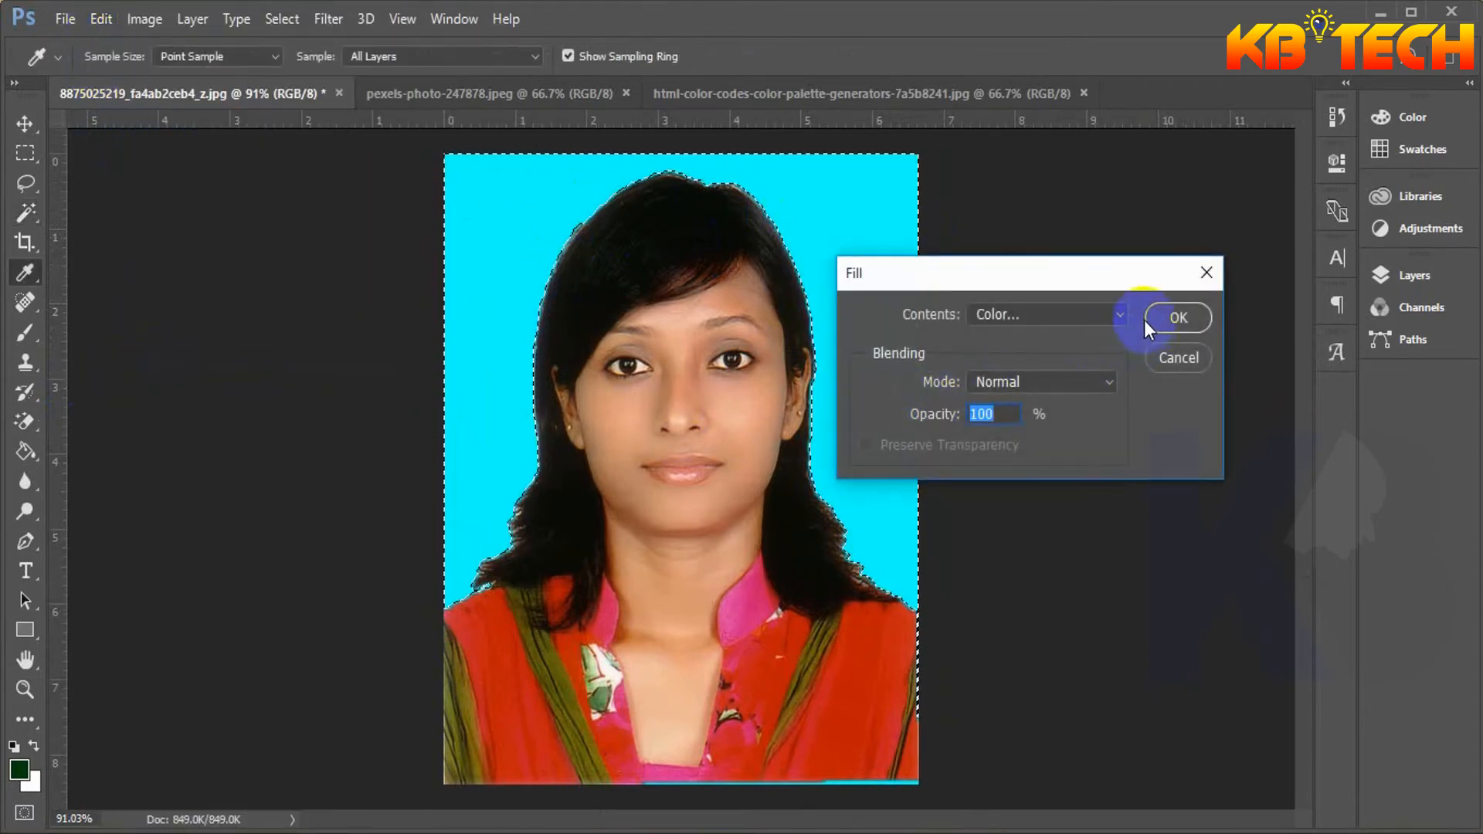
click(1098, 313)
click(996, 369)
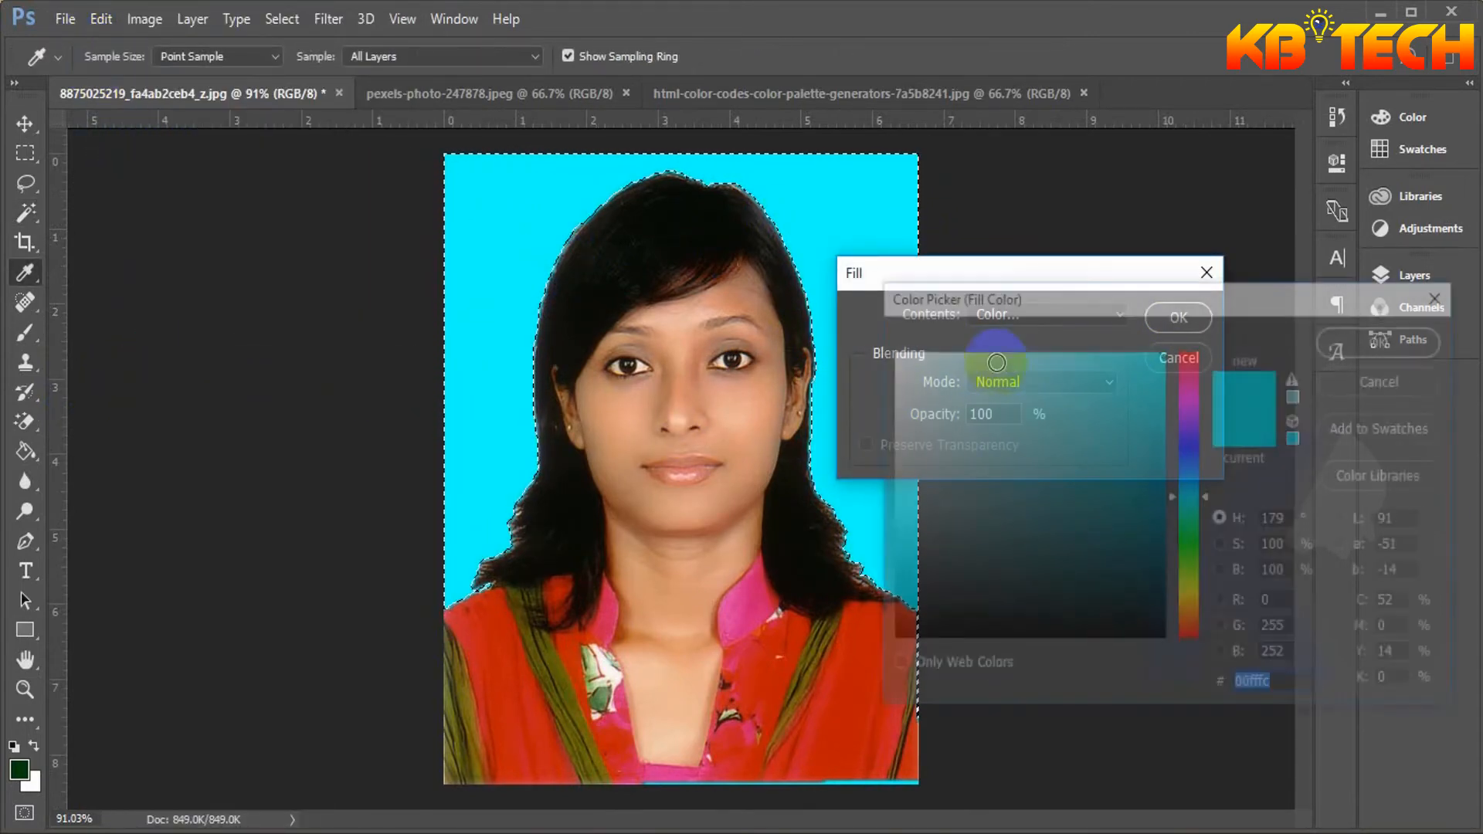
click(1181, 440)
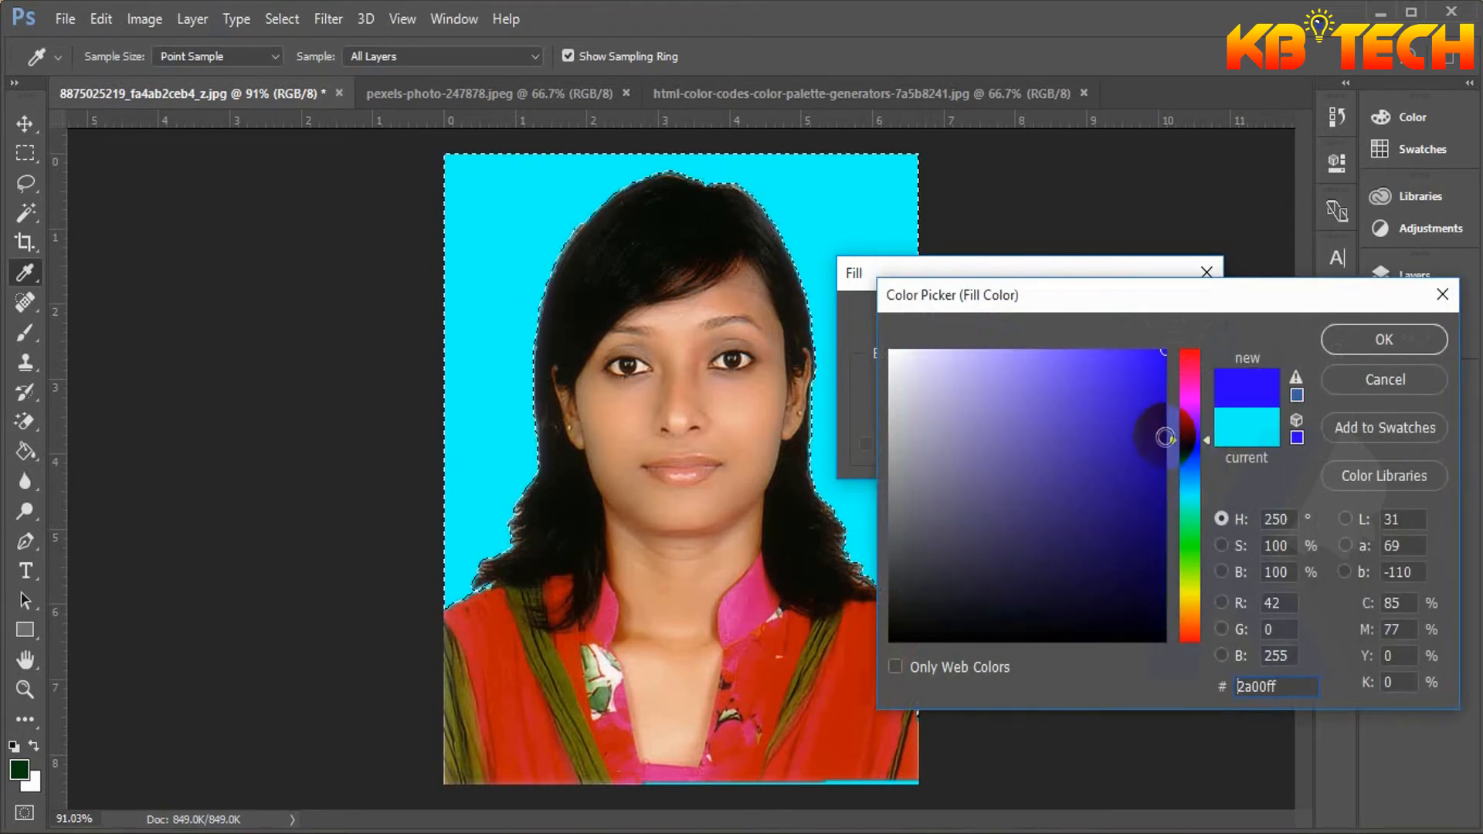
drag(1157, 419, 1174, 378)
click(1350, 344)
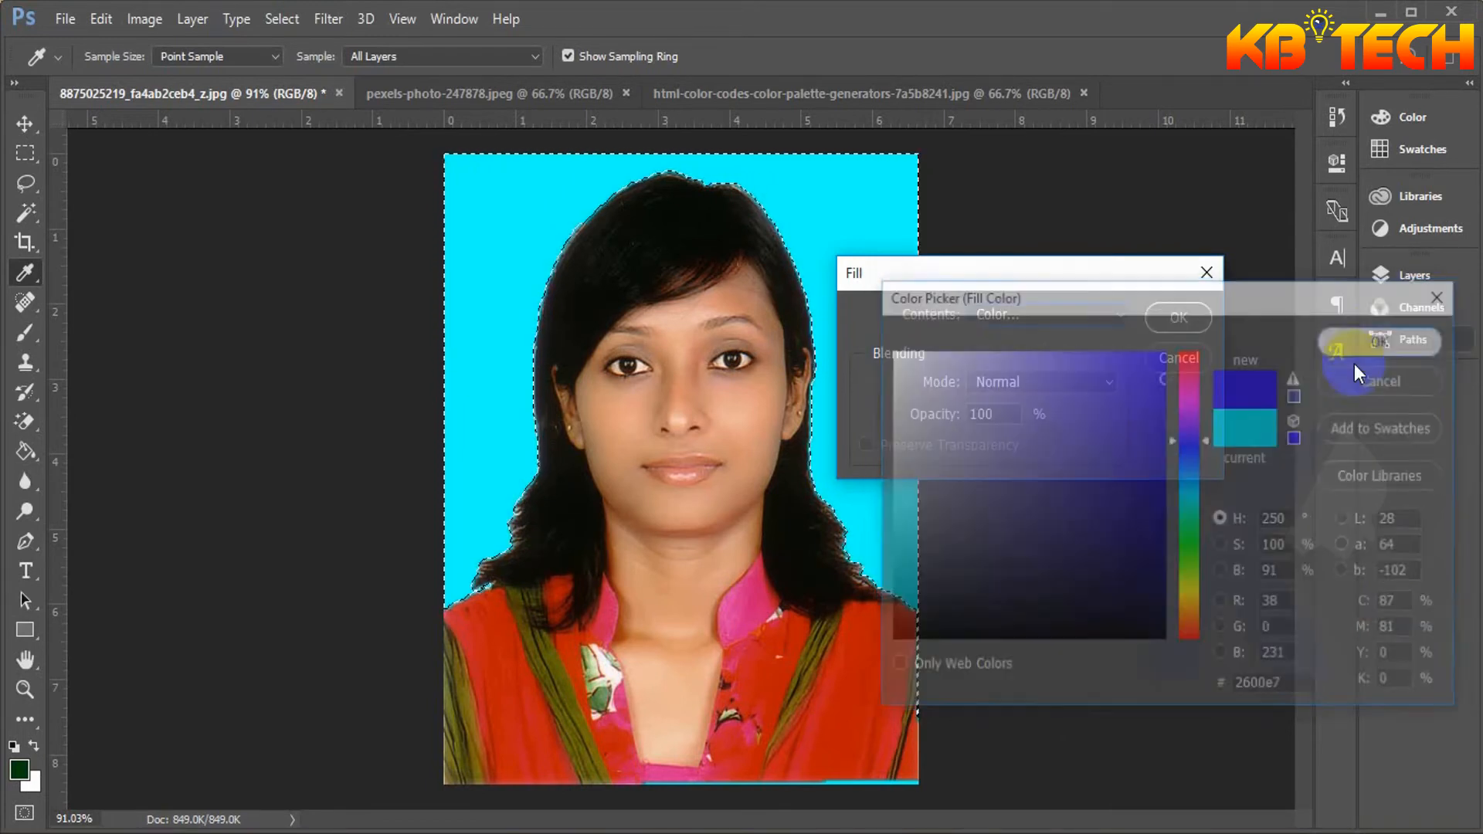
click(1169, 316)
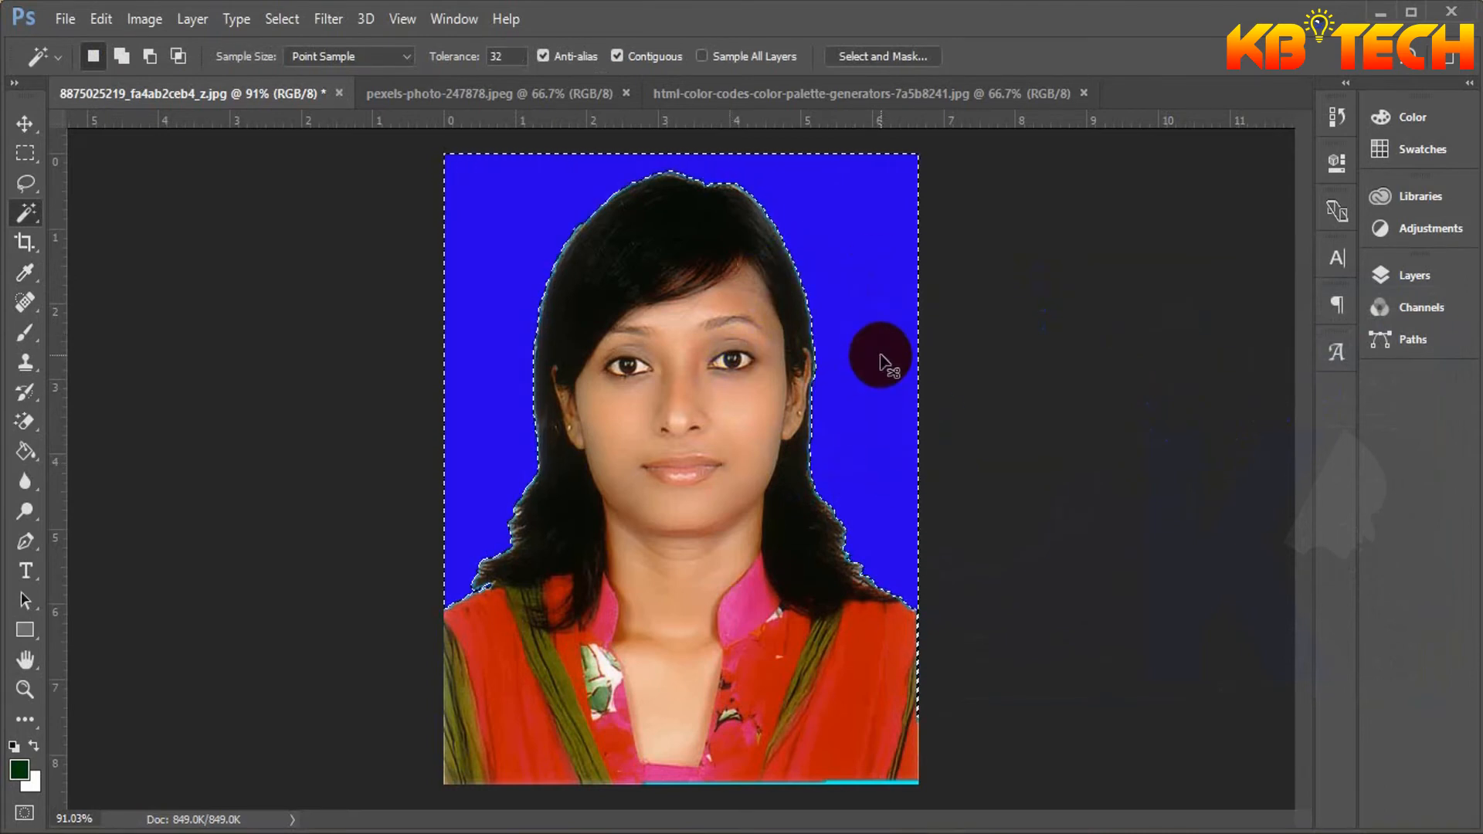
Undo the blue background fill and clear the selection on the portrait.
key(ctrl+d)
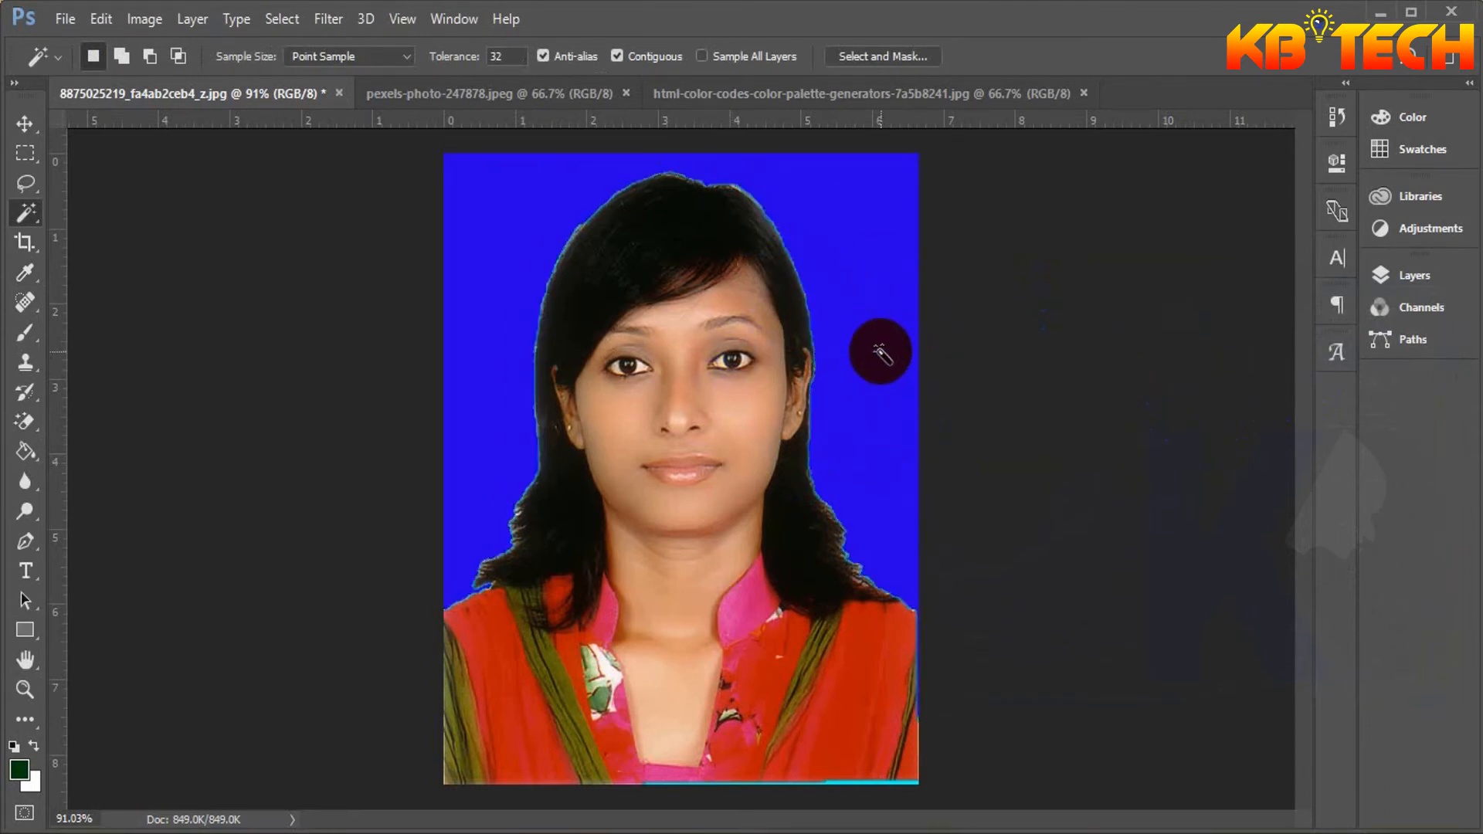
click(880, 357)
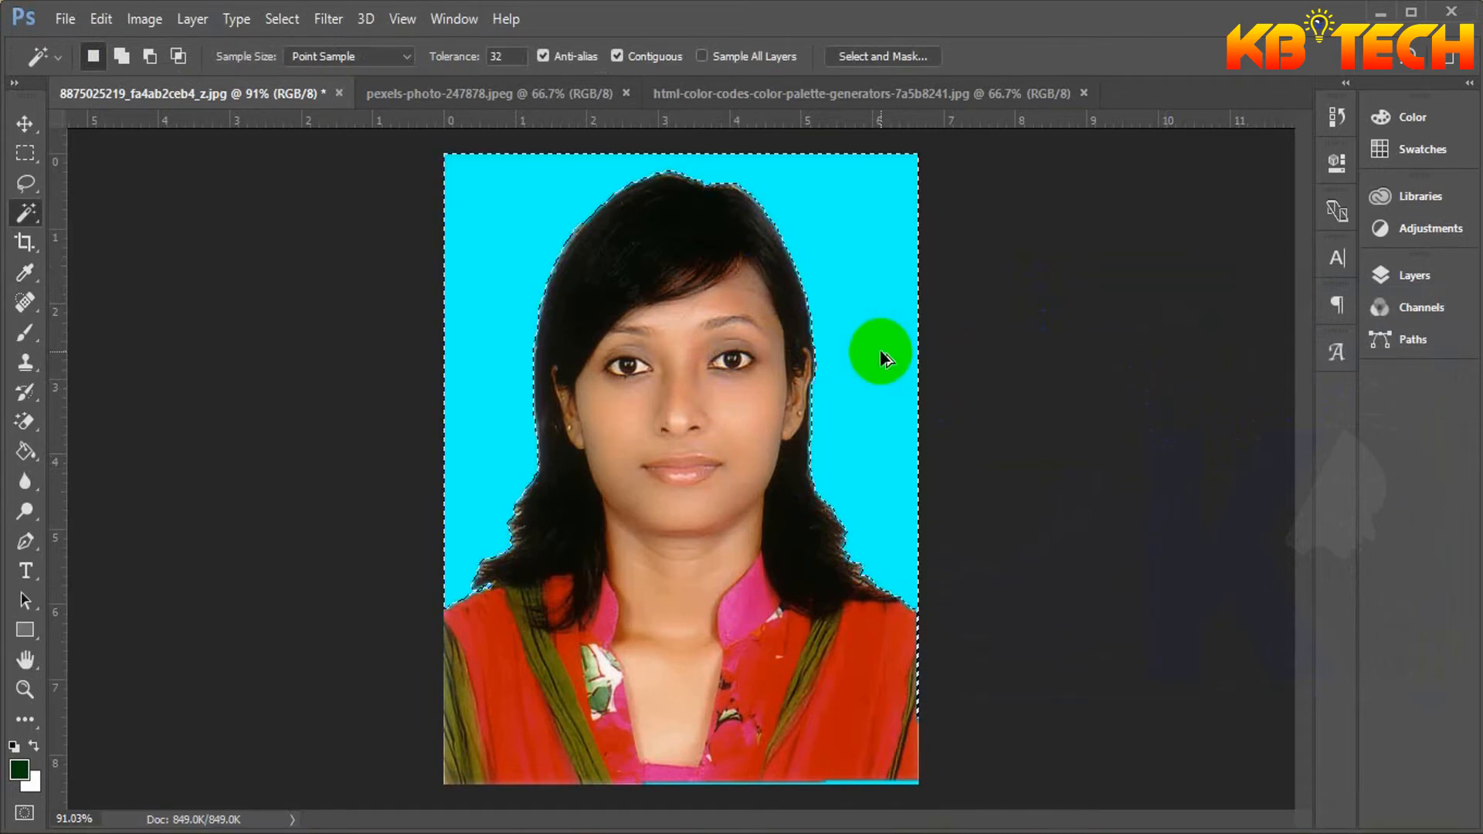
key(ctrl+d)
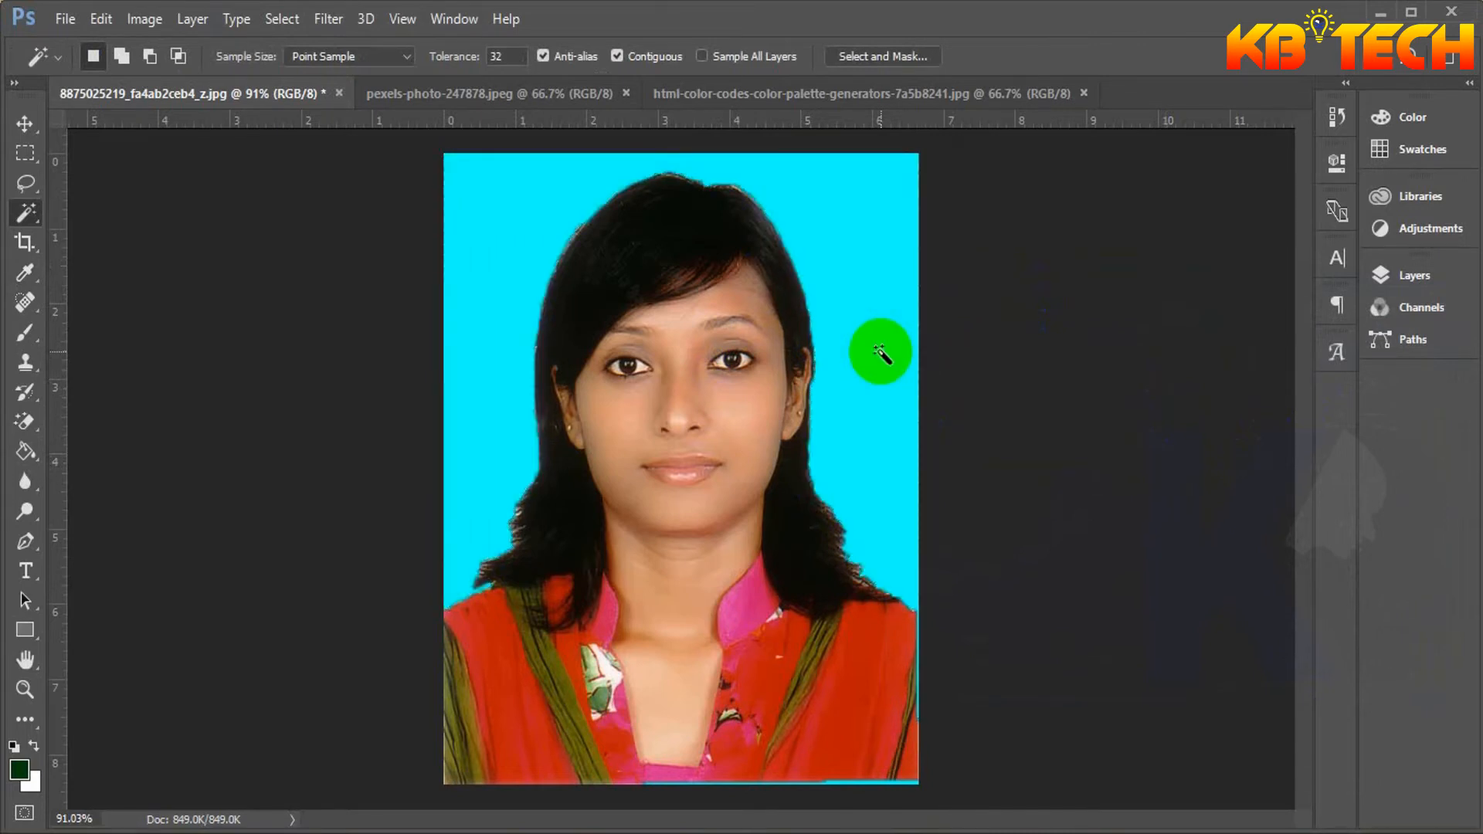
Keep the Magic Wand Tool active, switch to the html-color-codes palette image and clear its orange stripe selection.
right_click(25, 213)
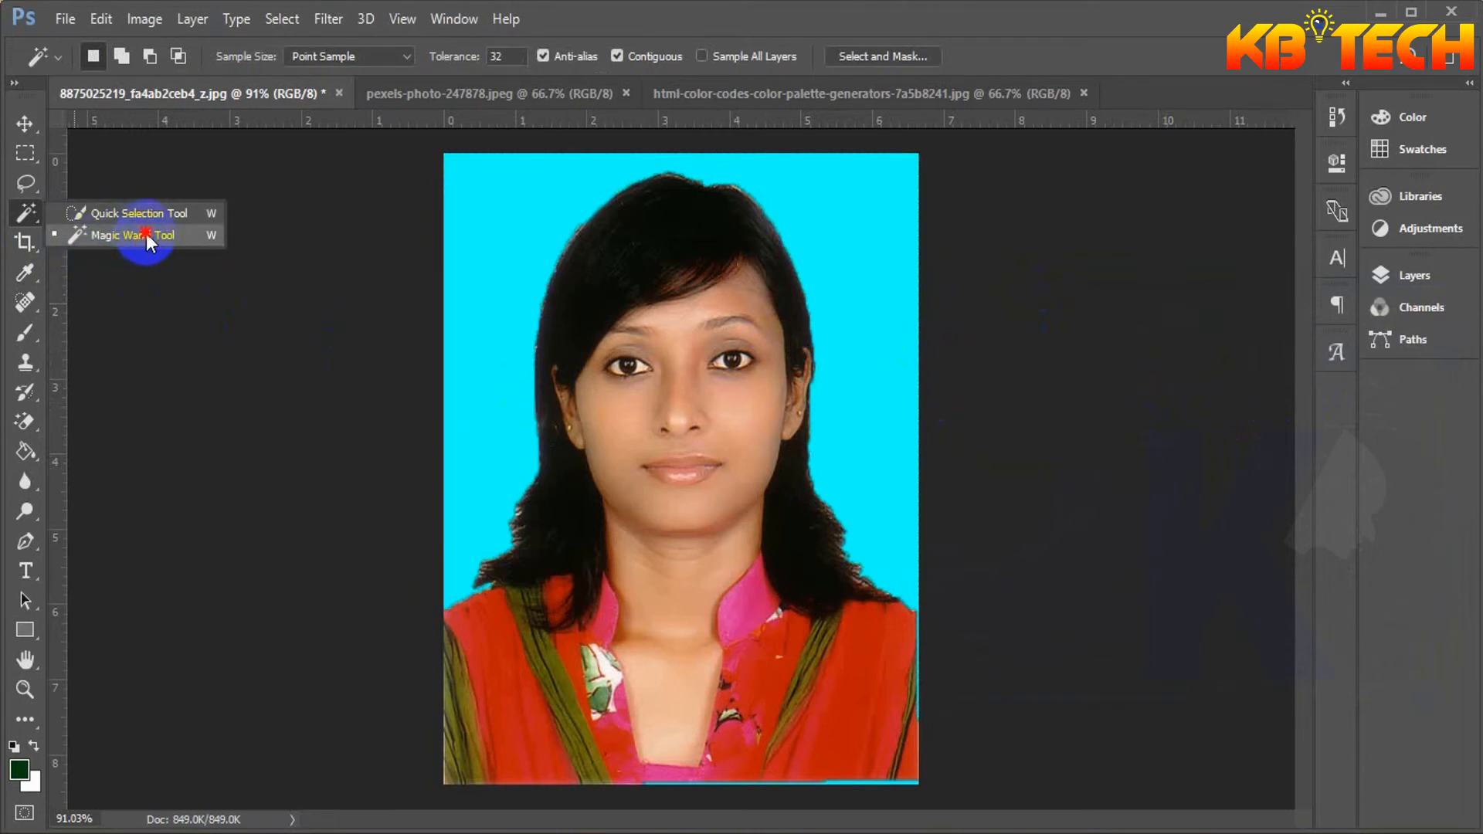
click(146, 233)
click(872, 94)
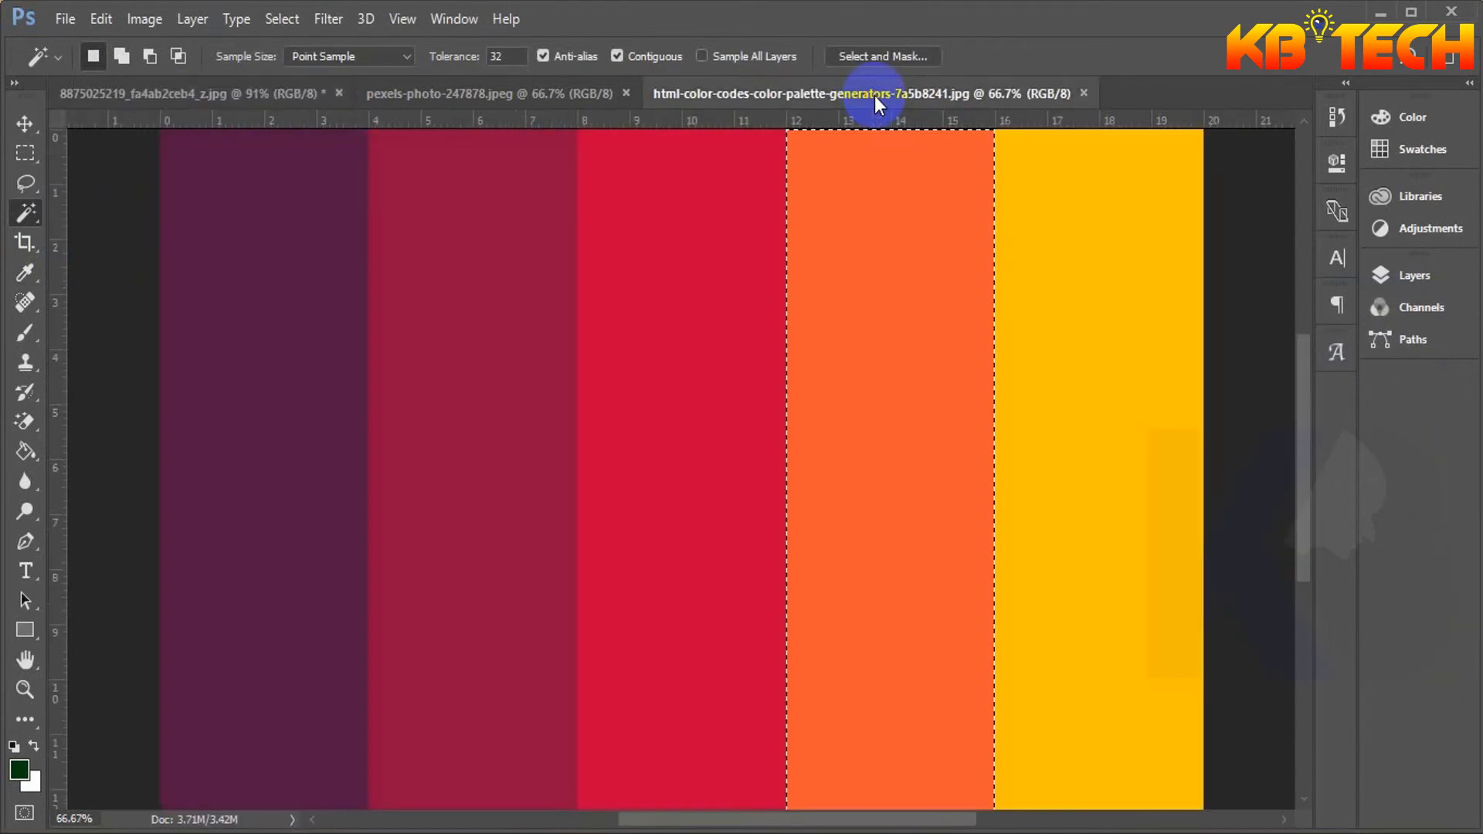
click(857, 164)
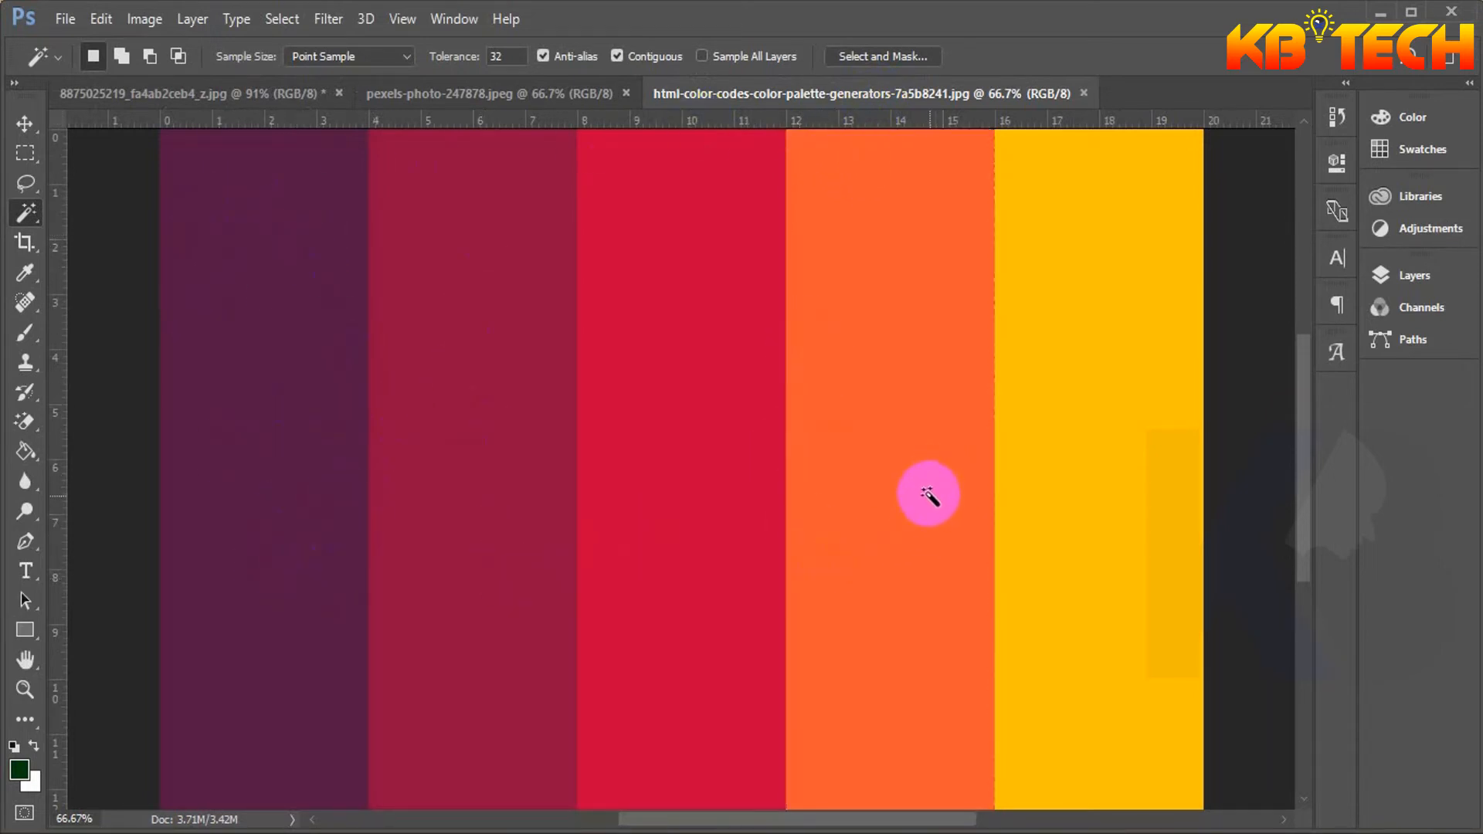
Select the yellow, orange, red, maroon and dark purple stripes one after another with the Magic Wand Tool.
click(1119, 351)
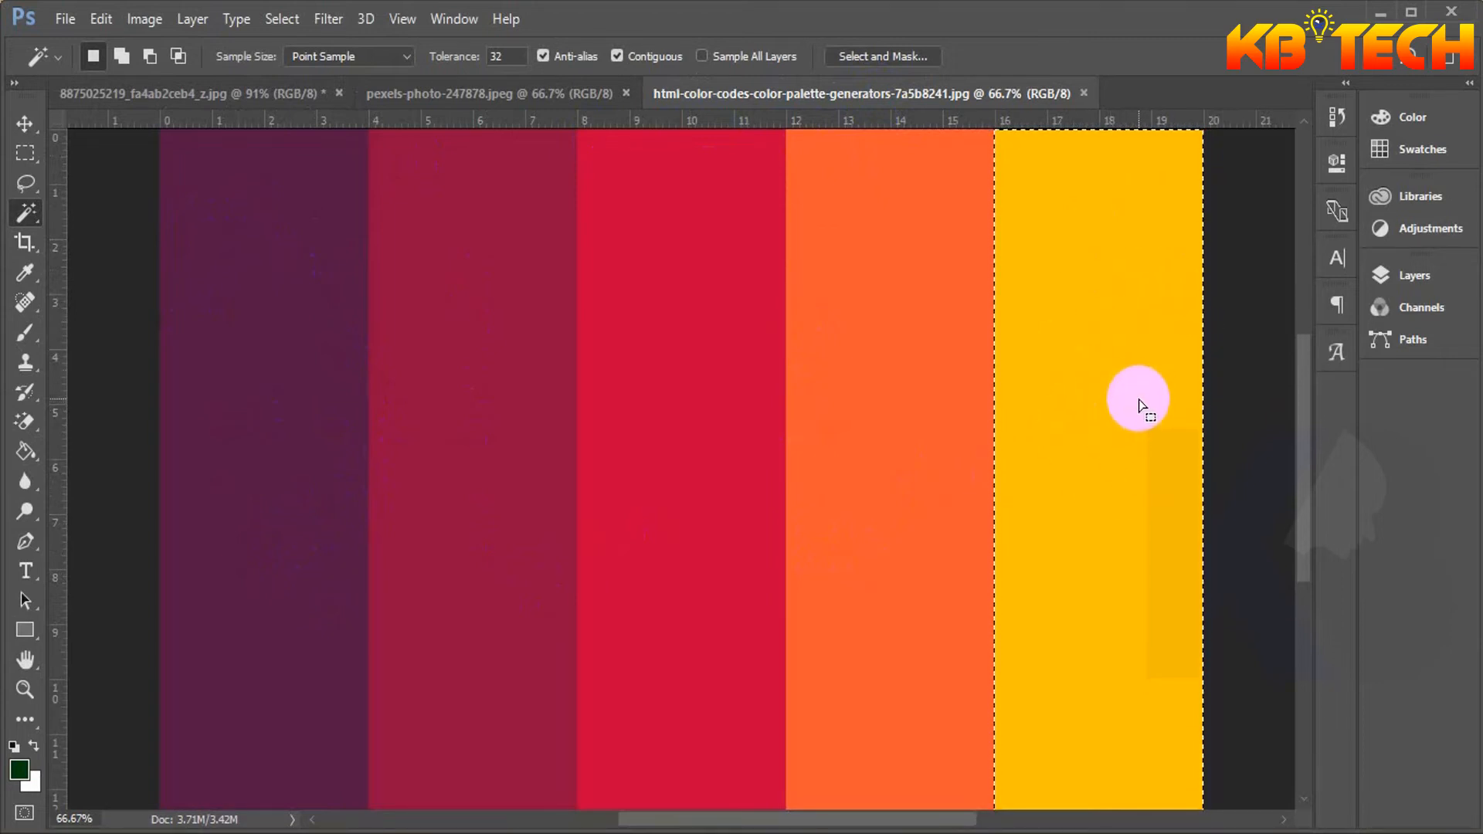
click(880, 337)
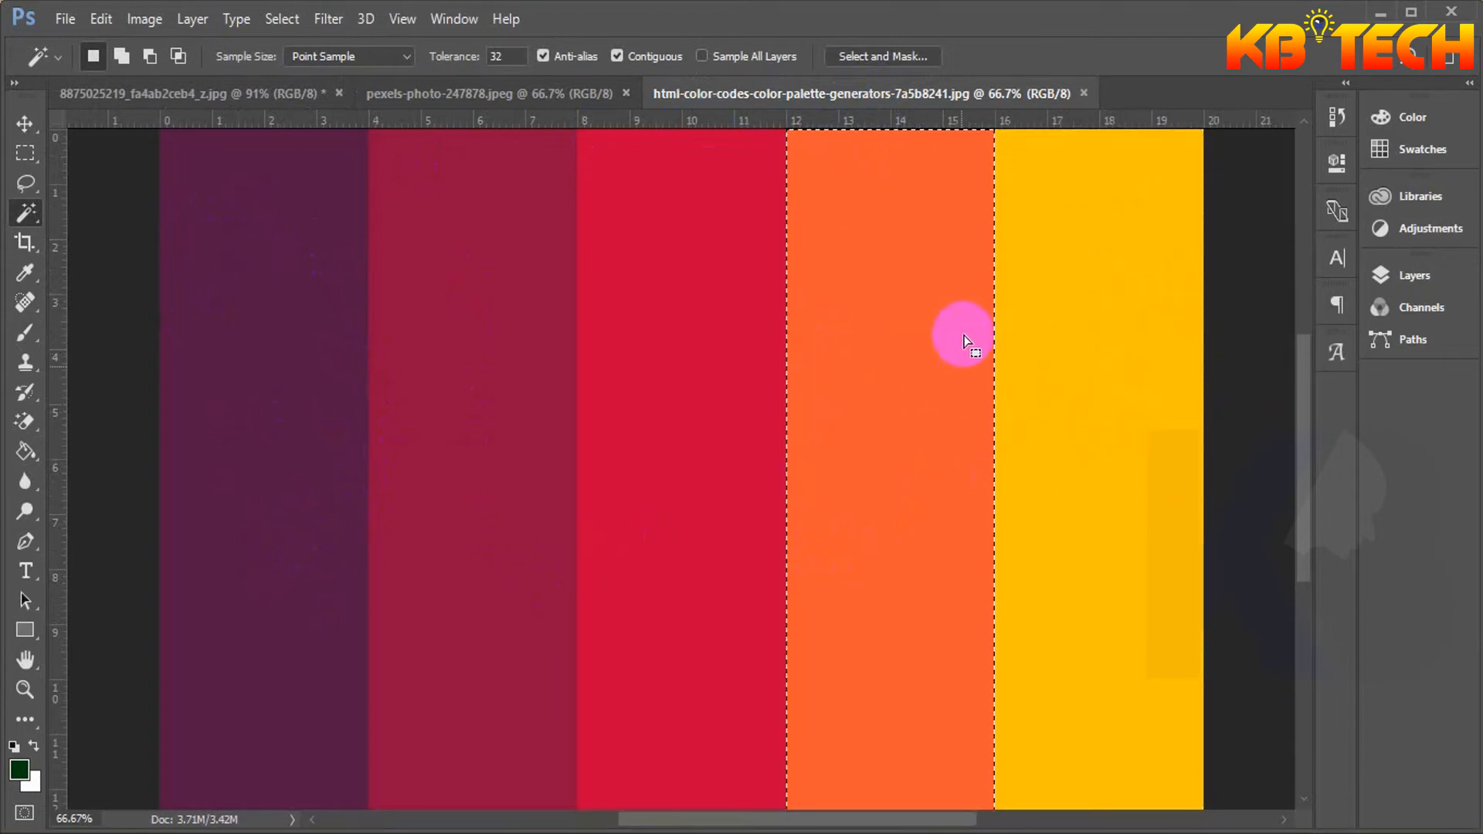
click(643, 331)
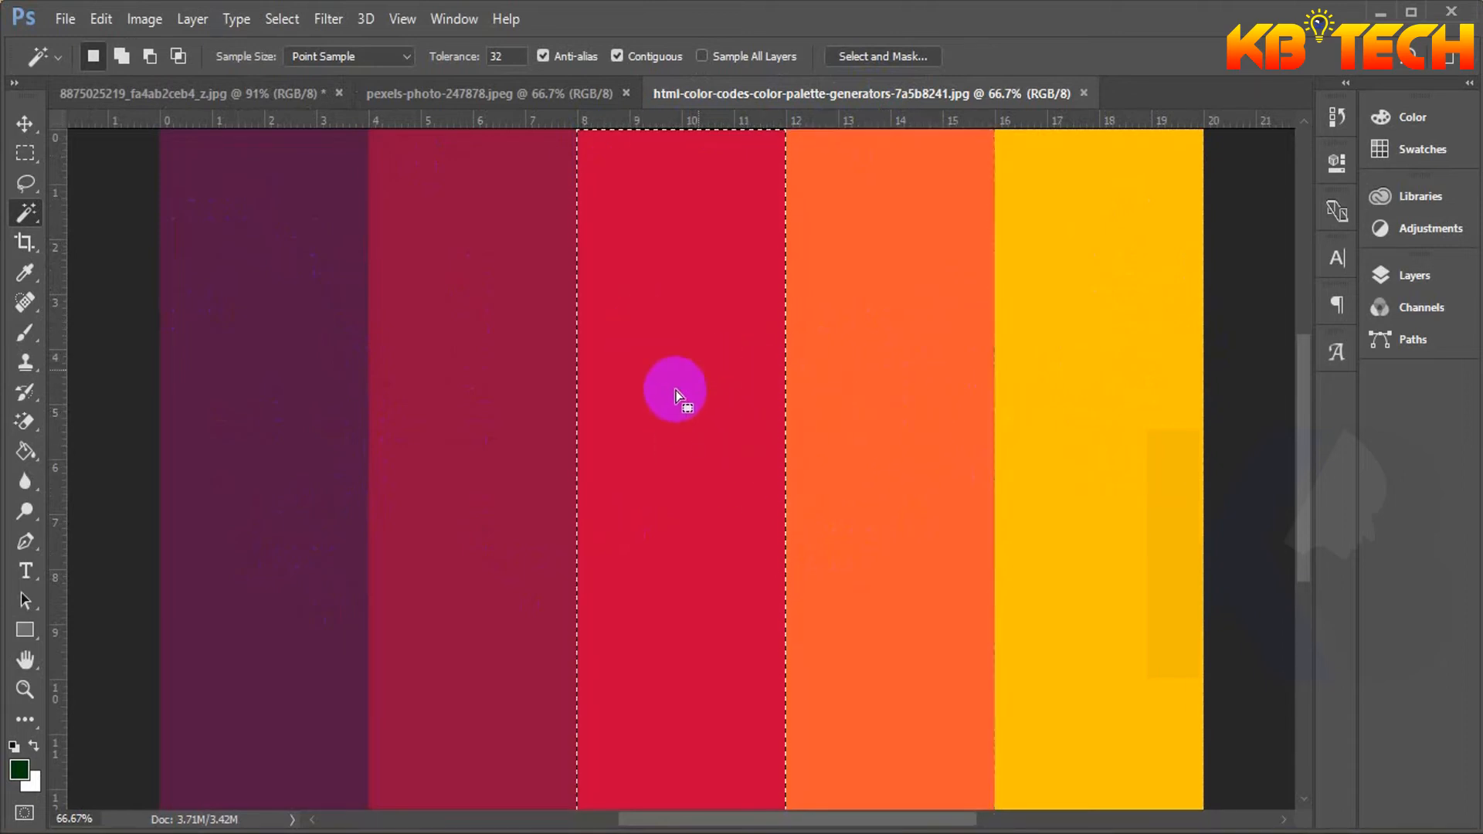
click(437, 395)
click(312, 395)
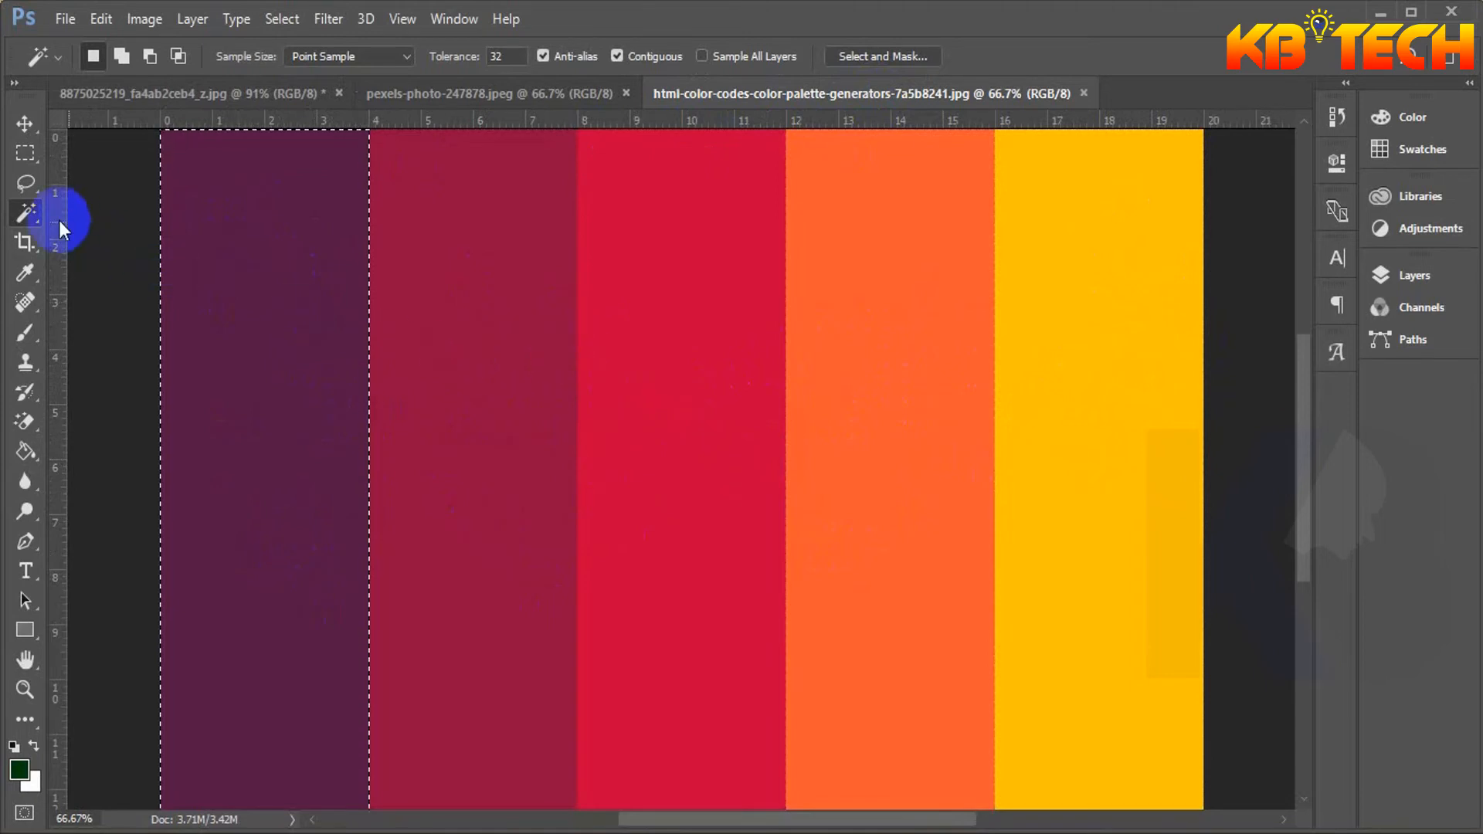
Switch to pexels-photo-247878.jpeg and try the Magic Wand Tool on the blue background around the woman.
click(473, 94)
scroll(745, 502, up, 3)
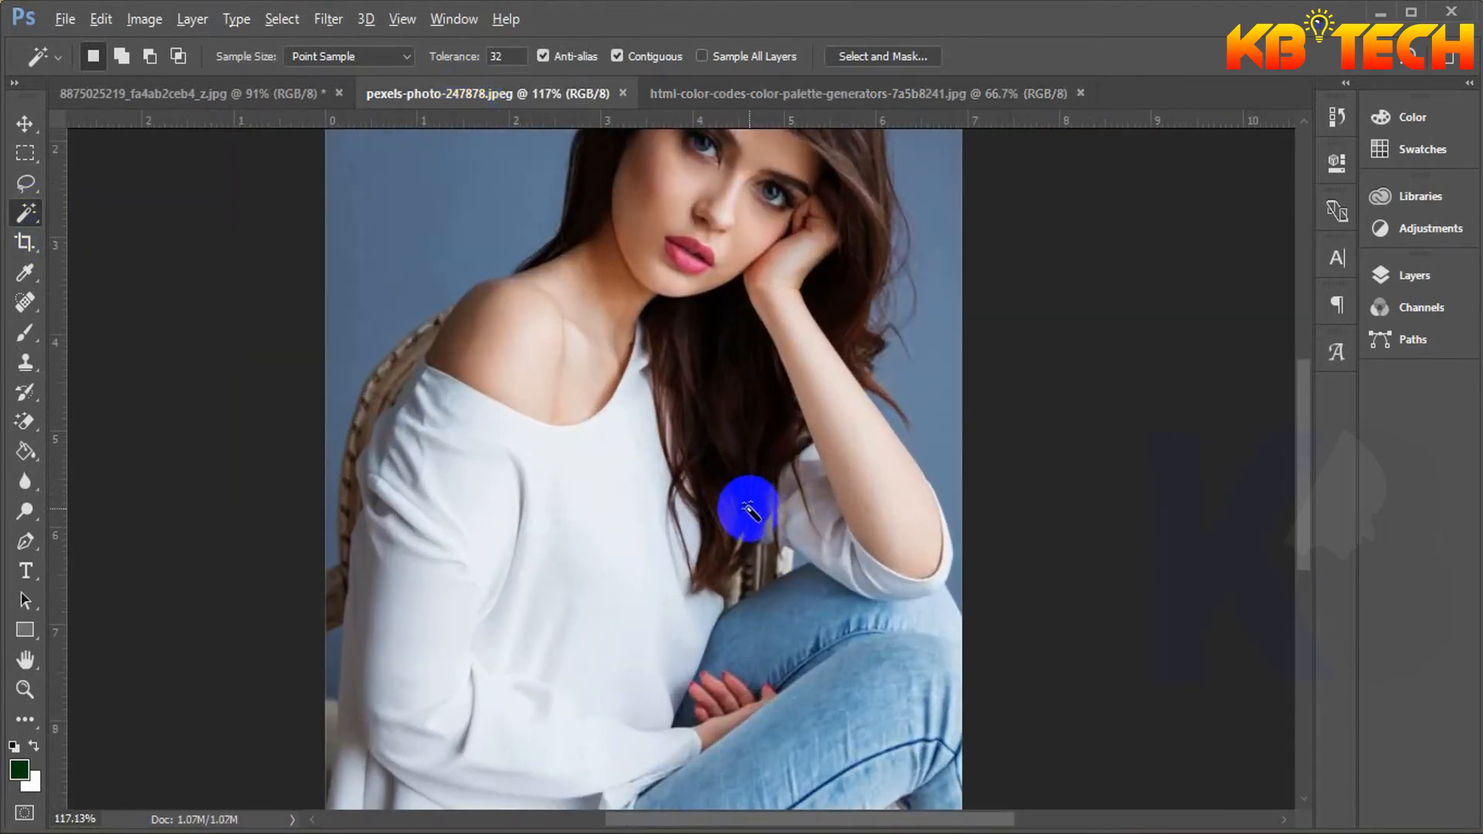
scroll(744, 510, down, 3)
click(540, 261)
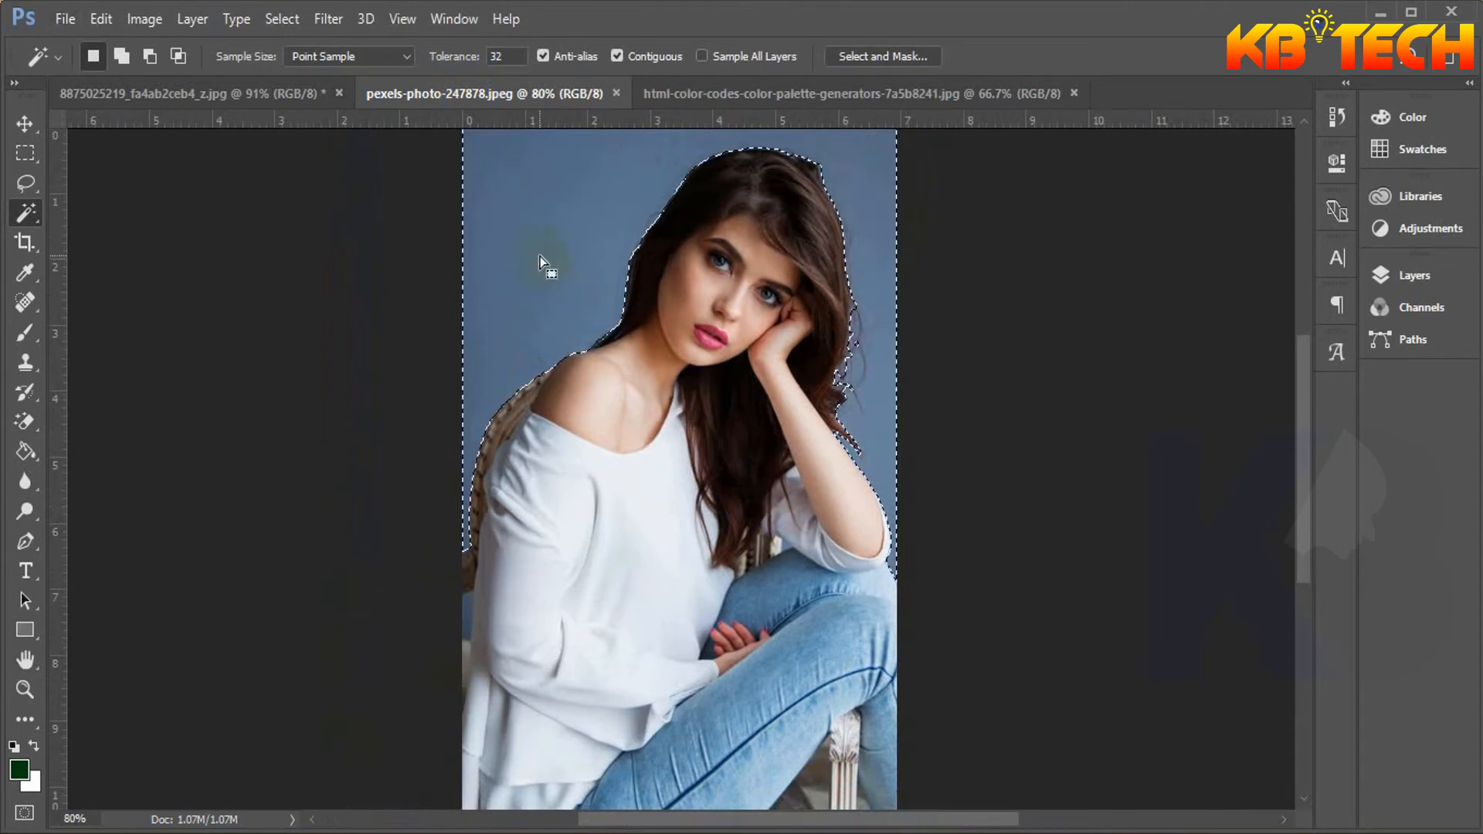
click(855, 306)
Select the front of the woman's white sweater with the Magic Wand Tool and inspect the selection's edges.
click(697, 535)
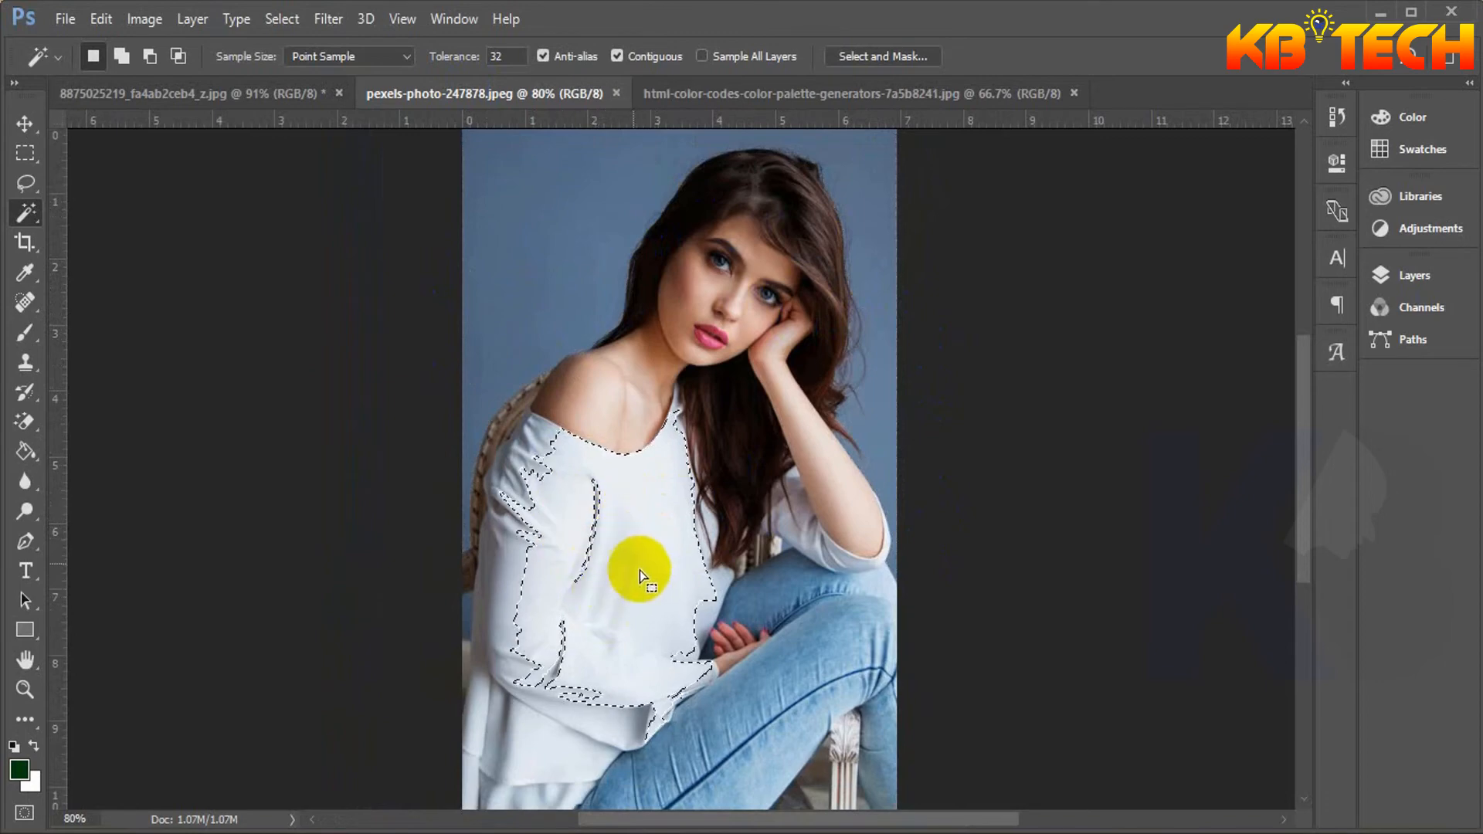
scroll(647, 573, up, 6)
drag(626, 643, 644, 512)
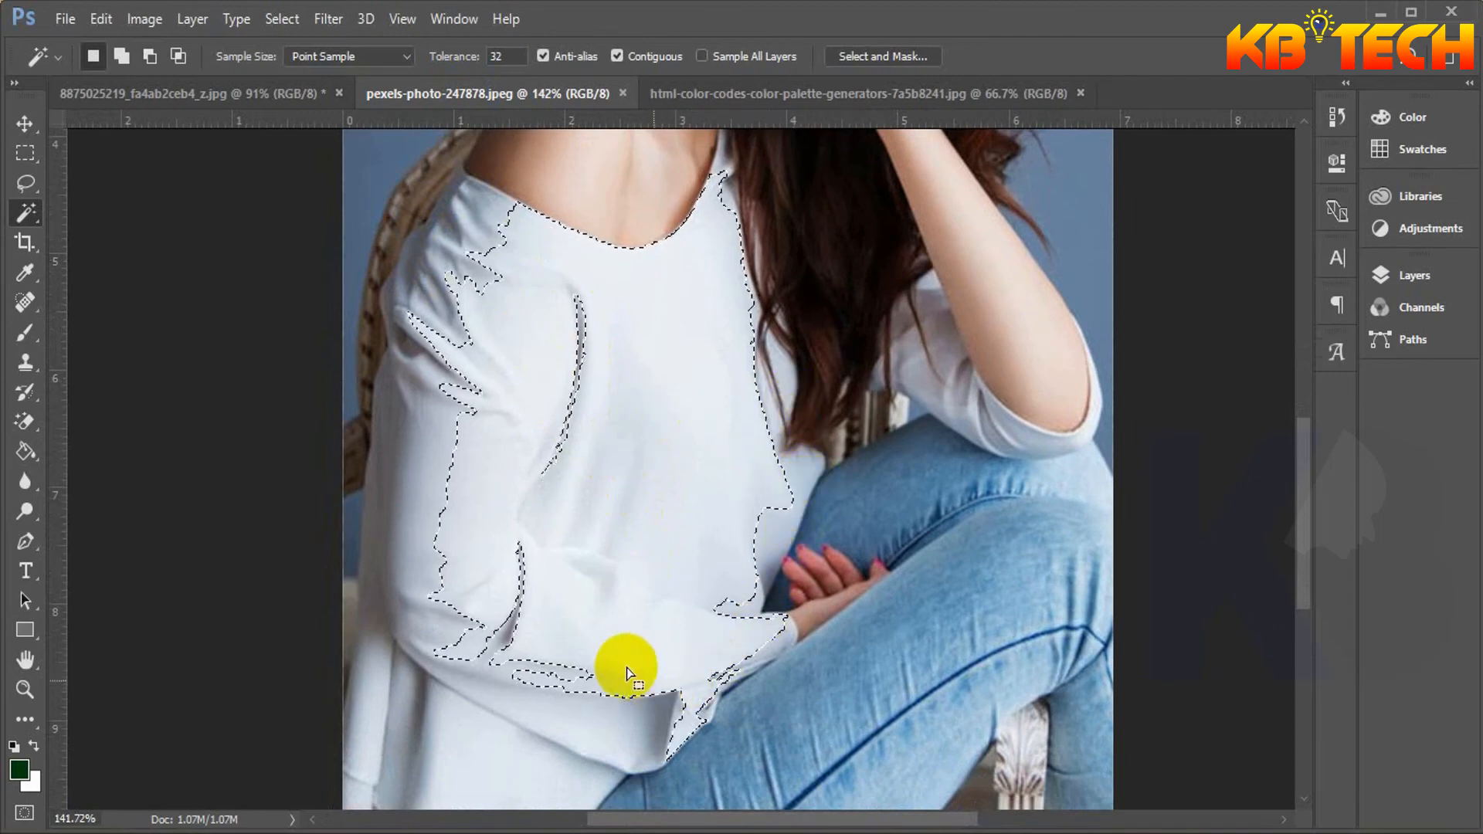
scroll(572, 571, down, 4)
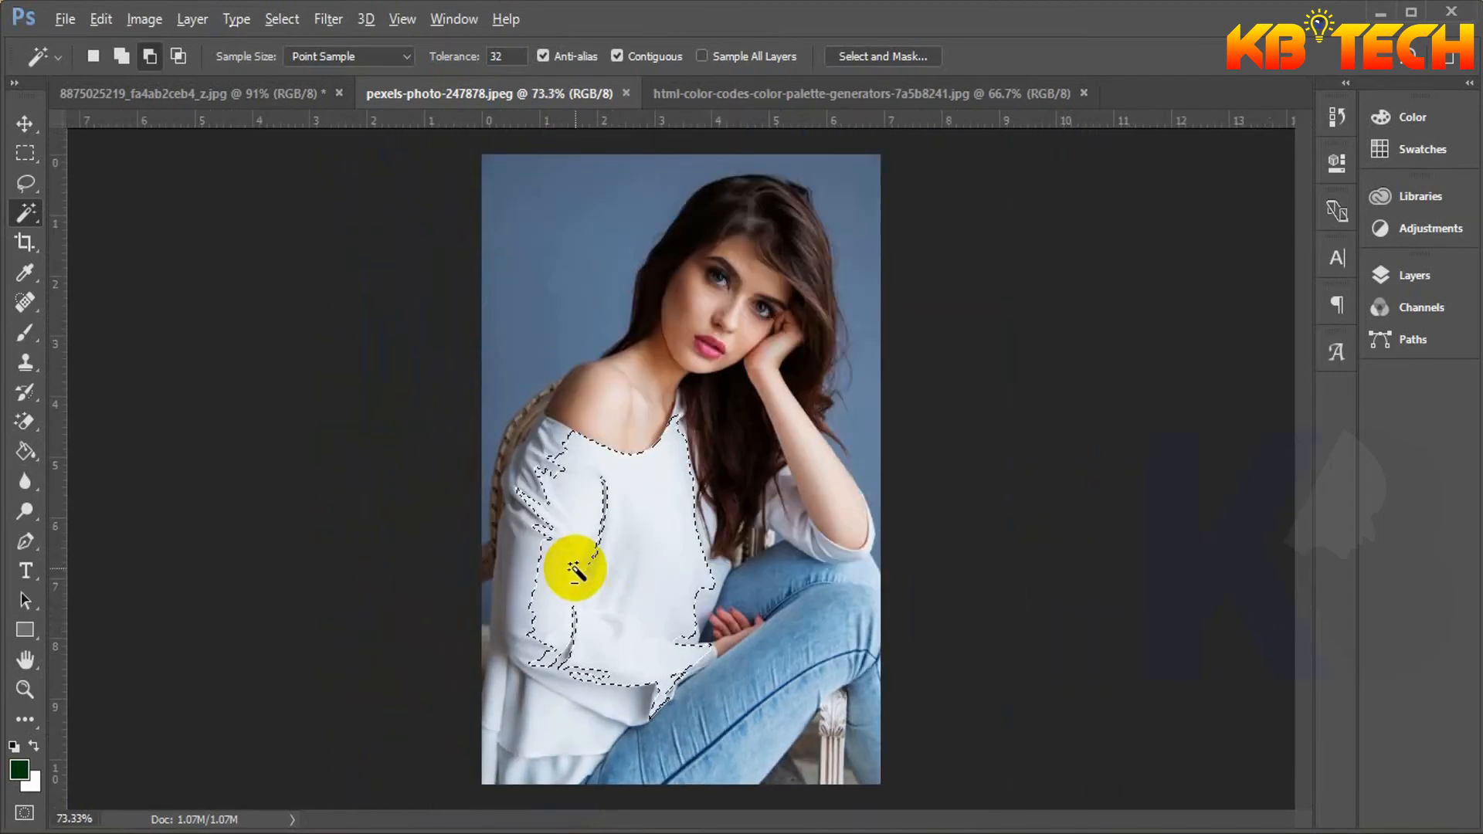
right_click(26, 212)
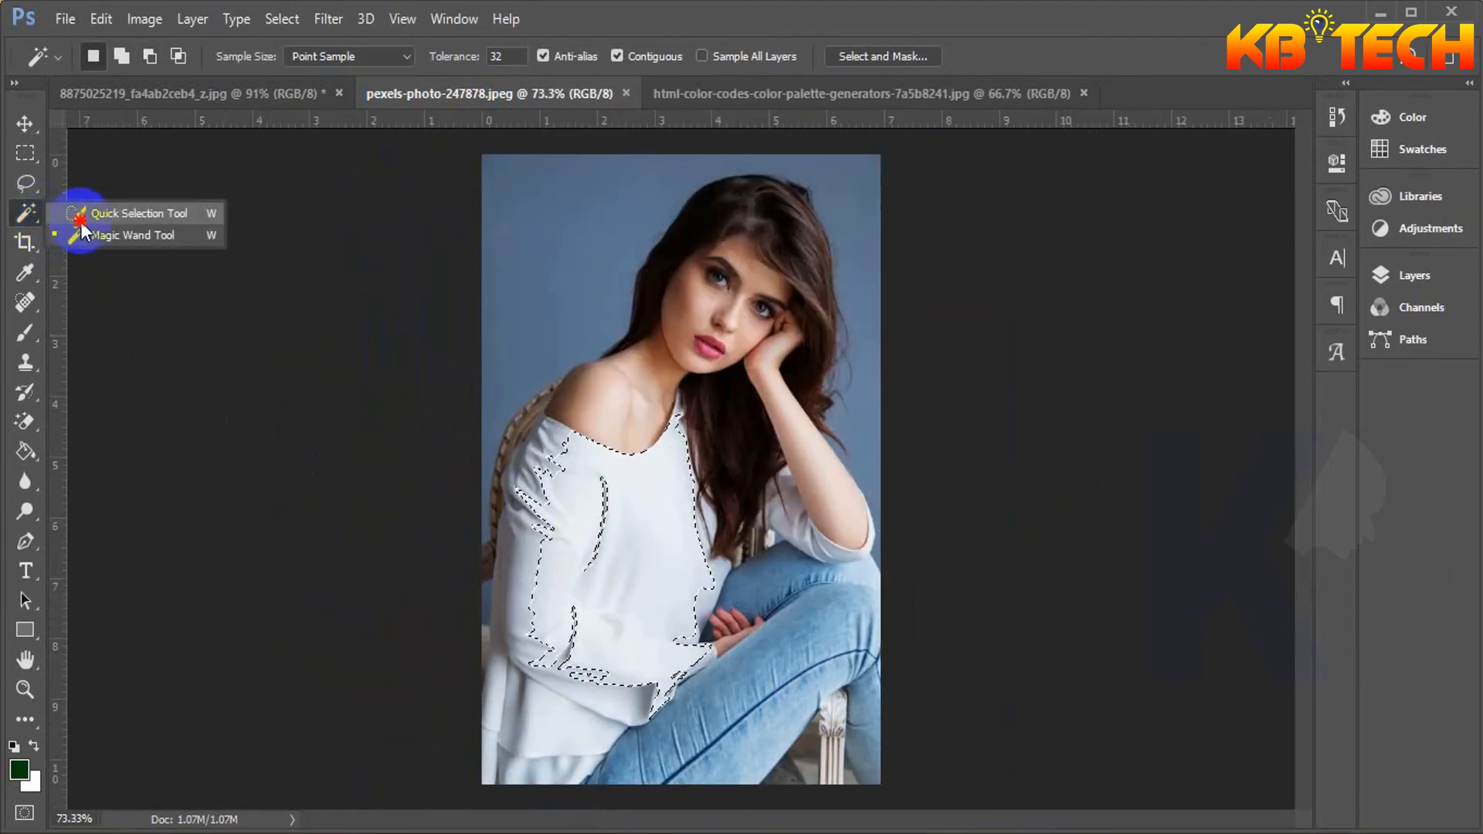
click(126, 216)
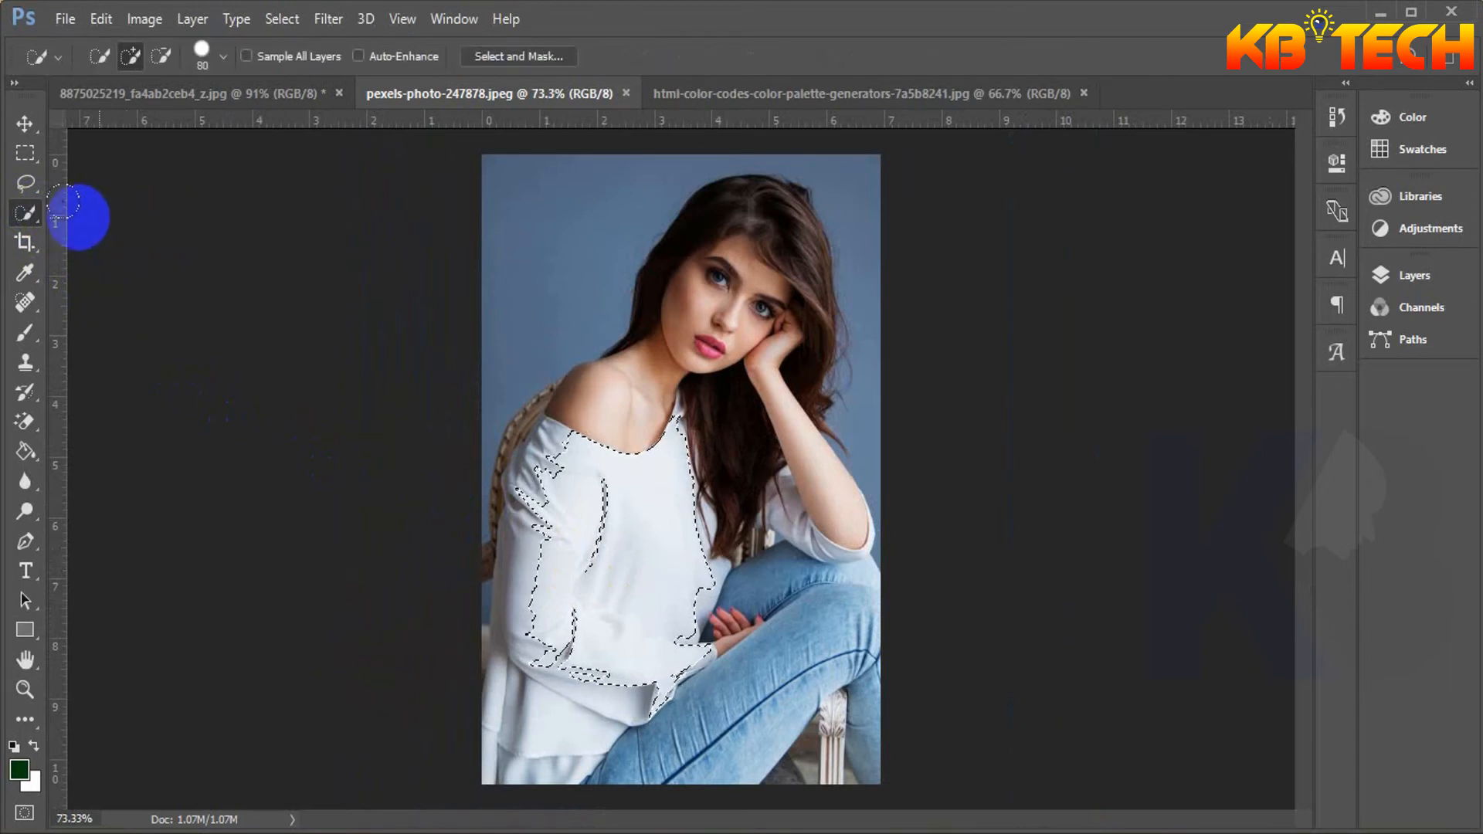
right_click(27, 216)
click(114, 233)
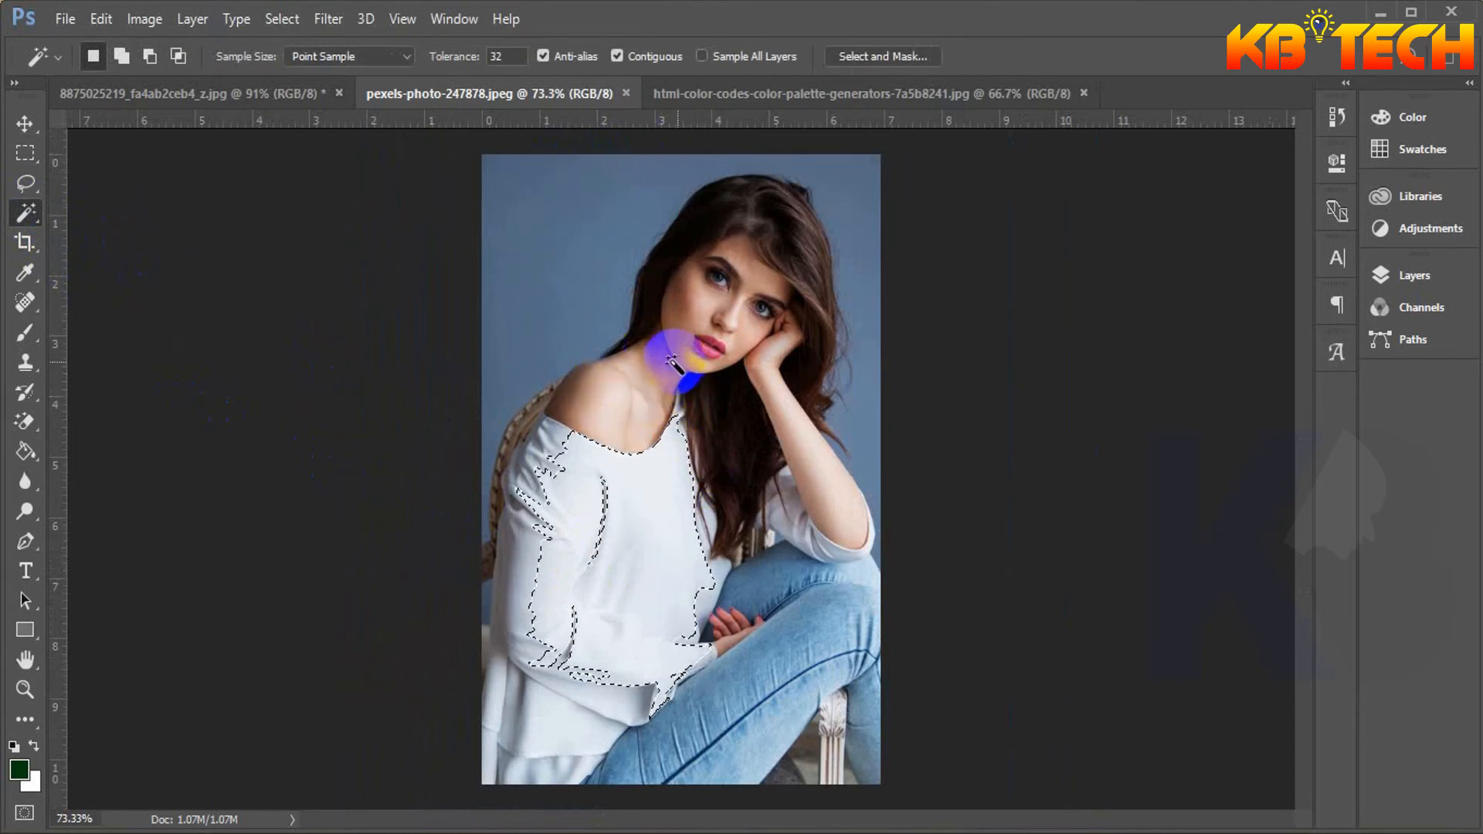
click(254, 94)
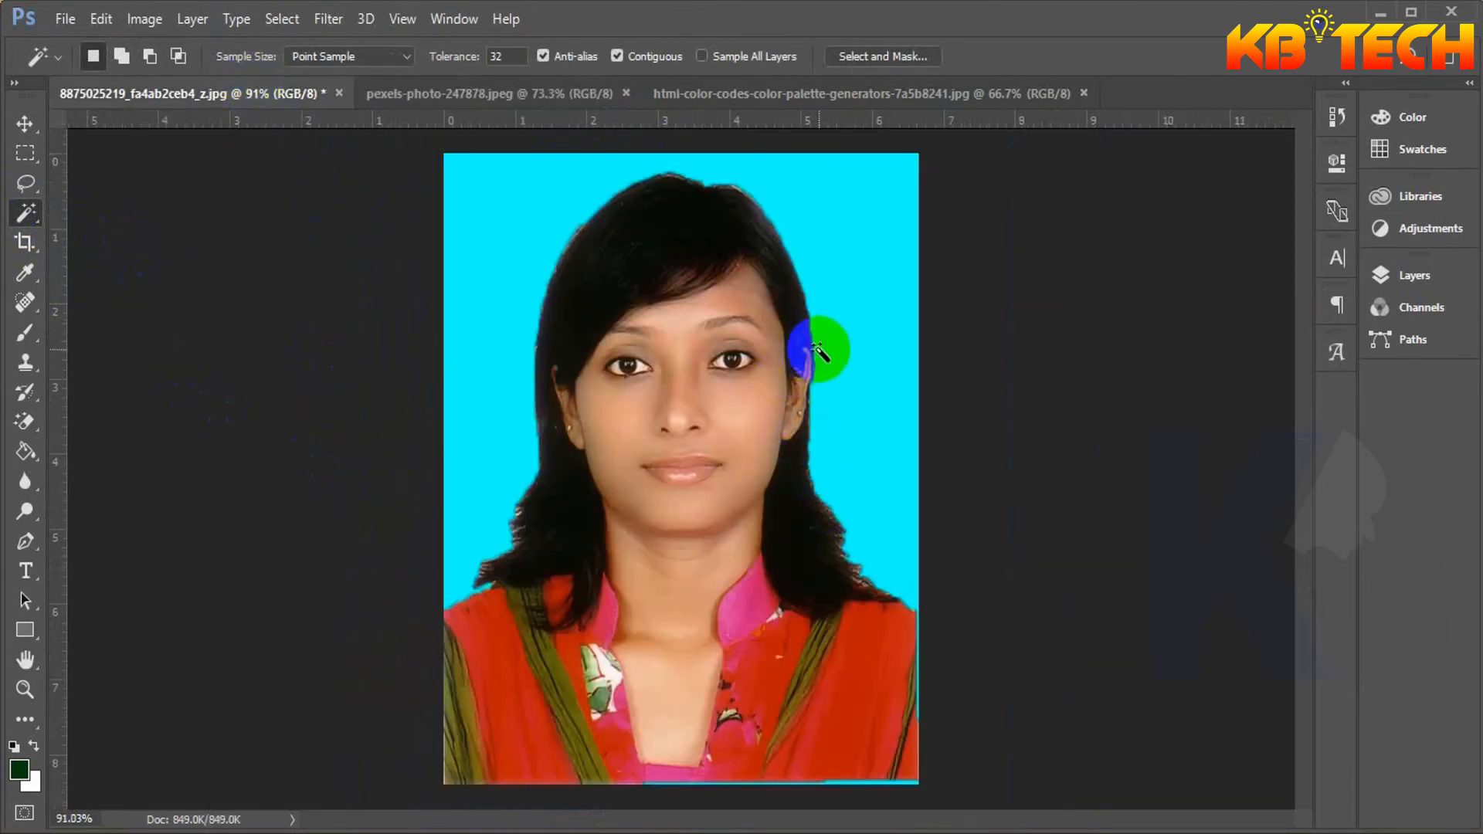
click(749, 425)
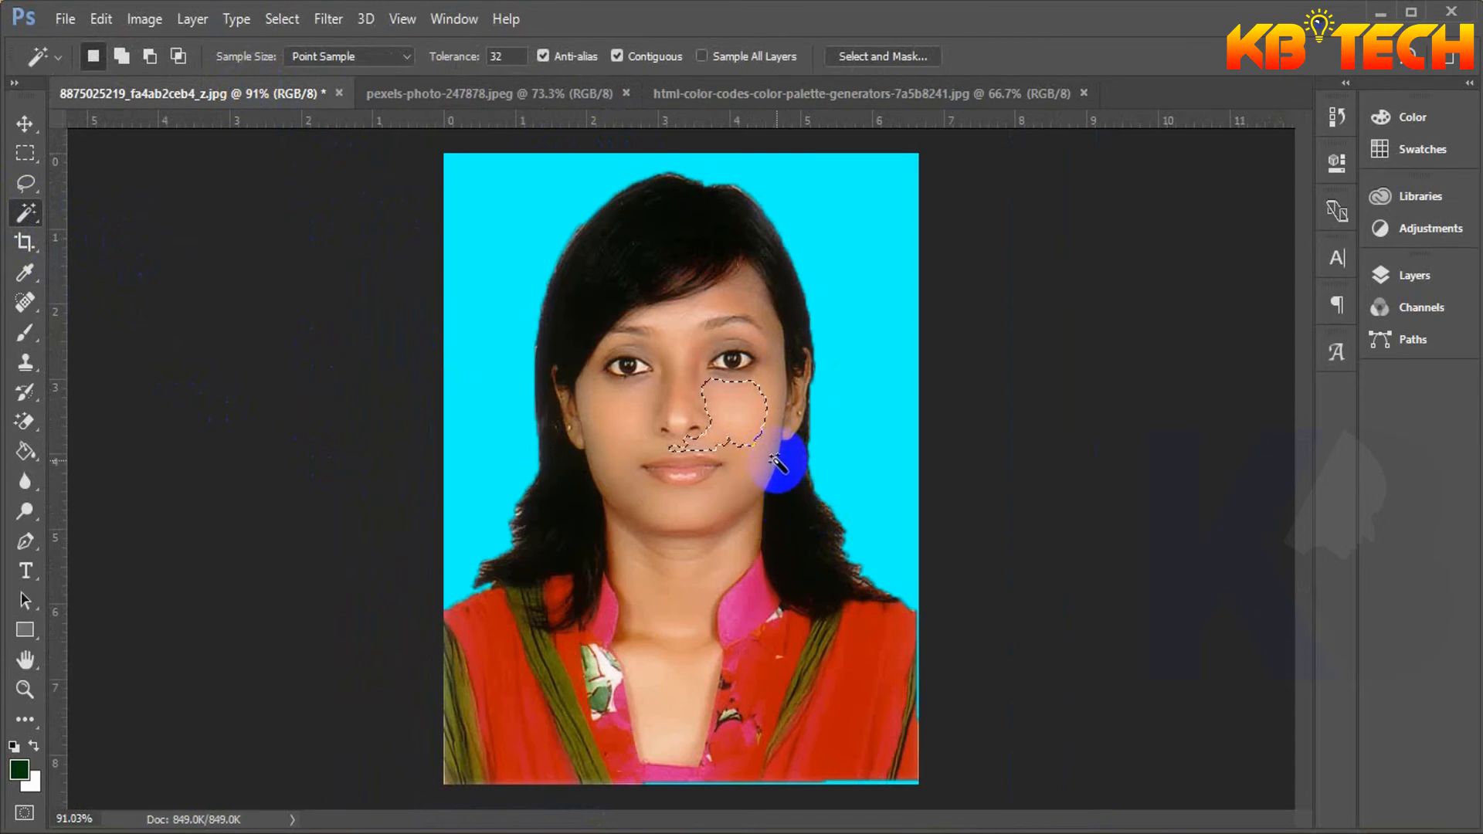
key(ctrl+d)
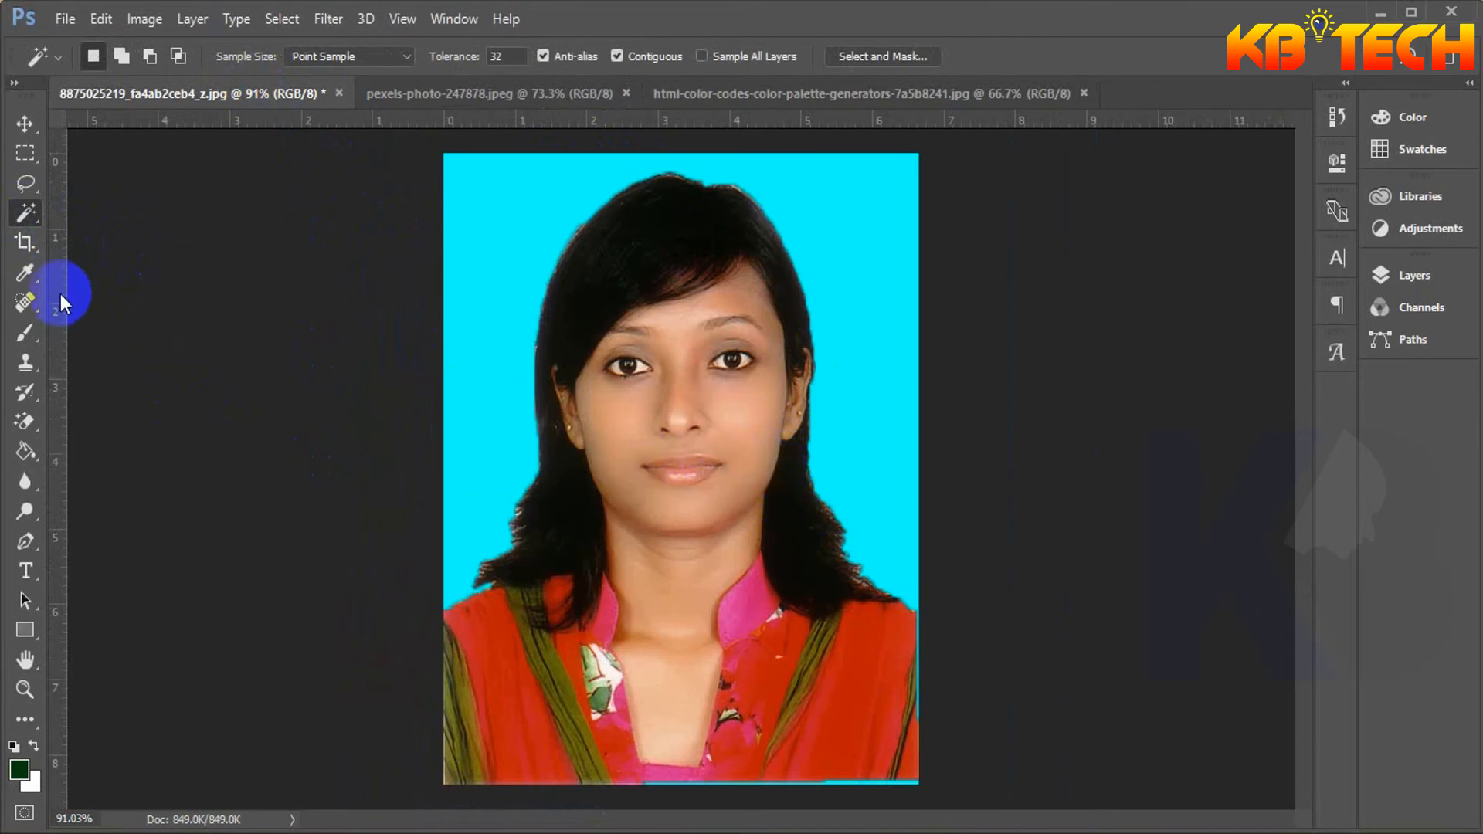
right_click(28, 210)
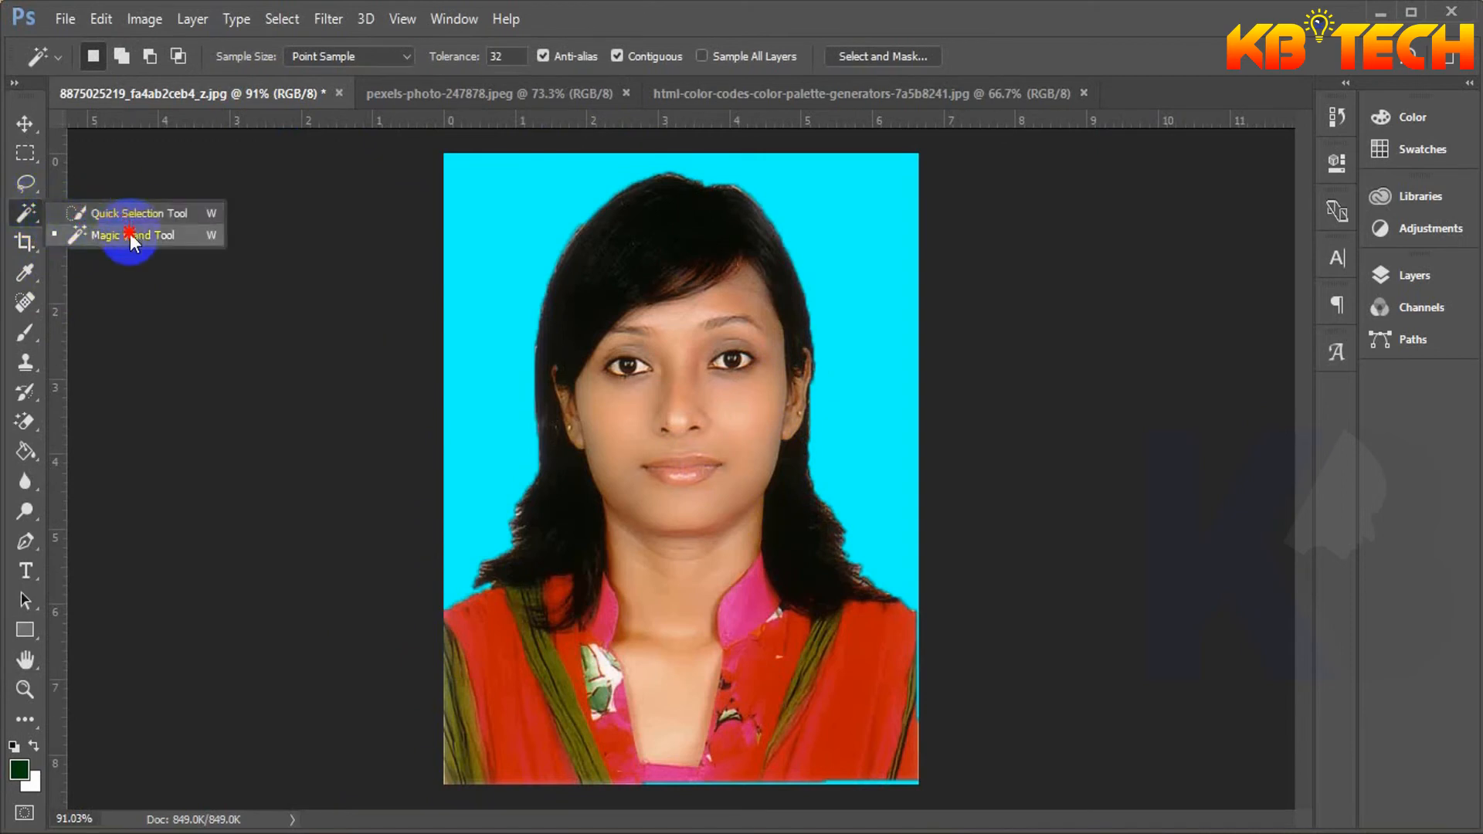